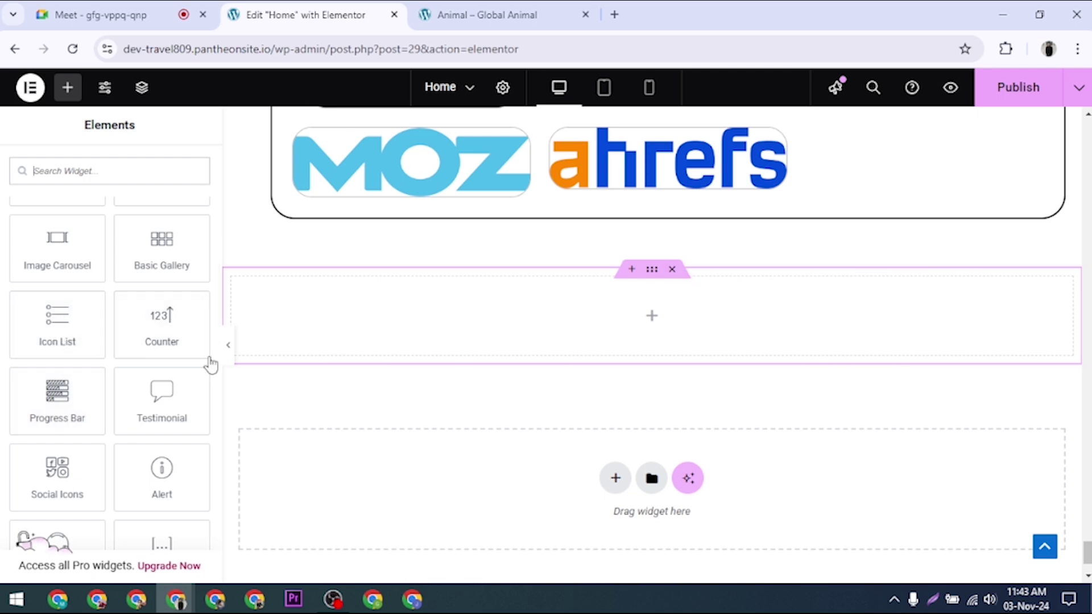
Add an Icon List widget to the empty container below the logos and try its inline layout before restoring the default layout
drag(57, 323, 661, 310)
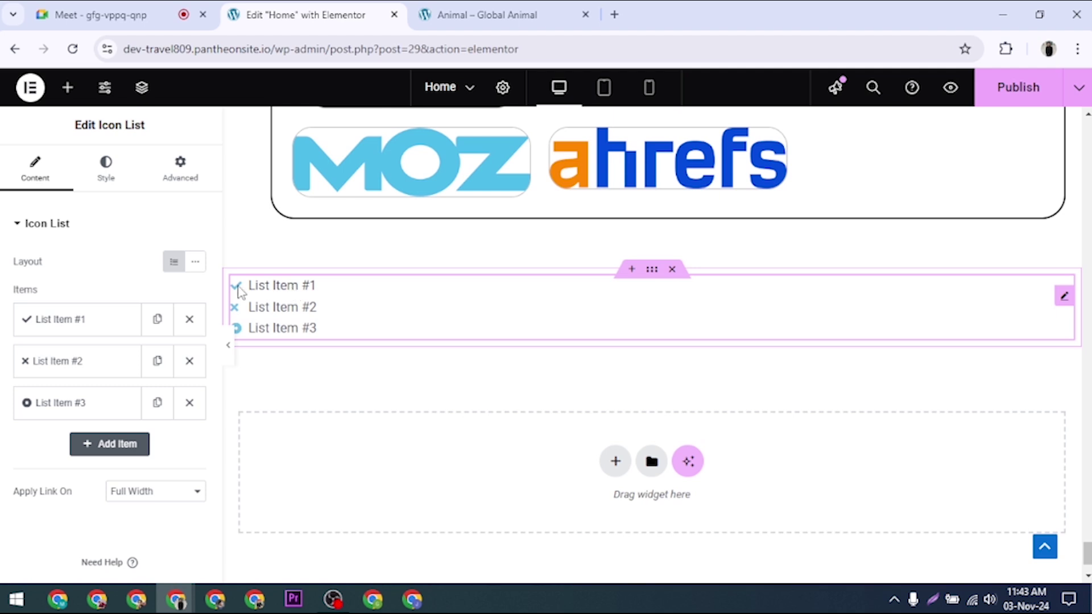
click(57, 226)
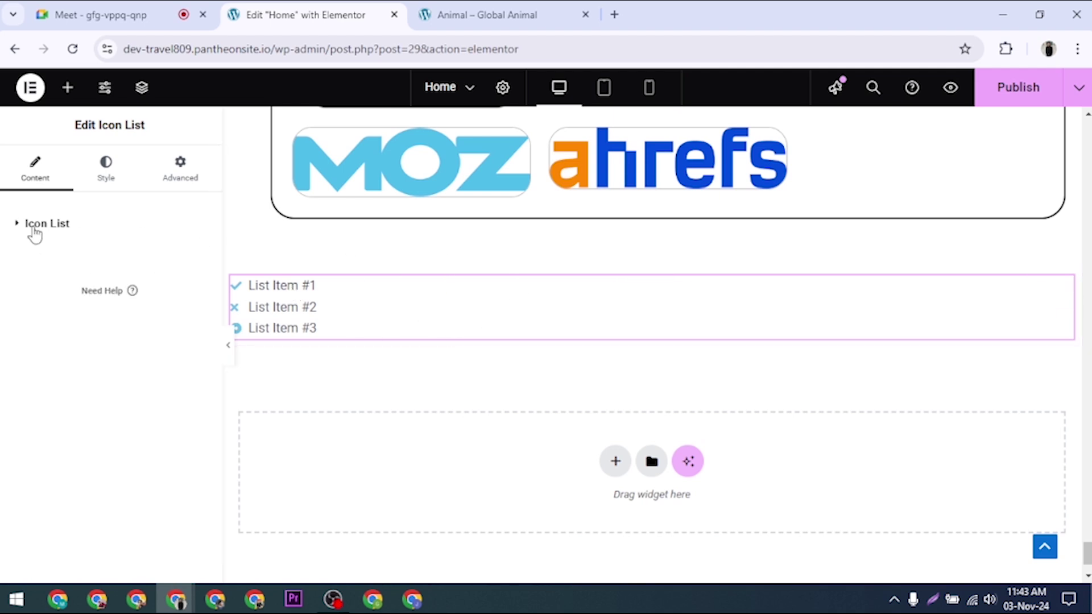
click(34, 231)
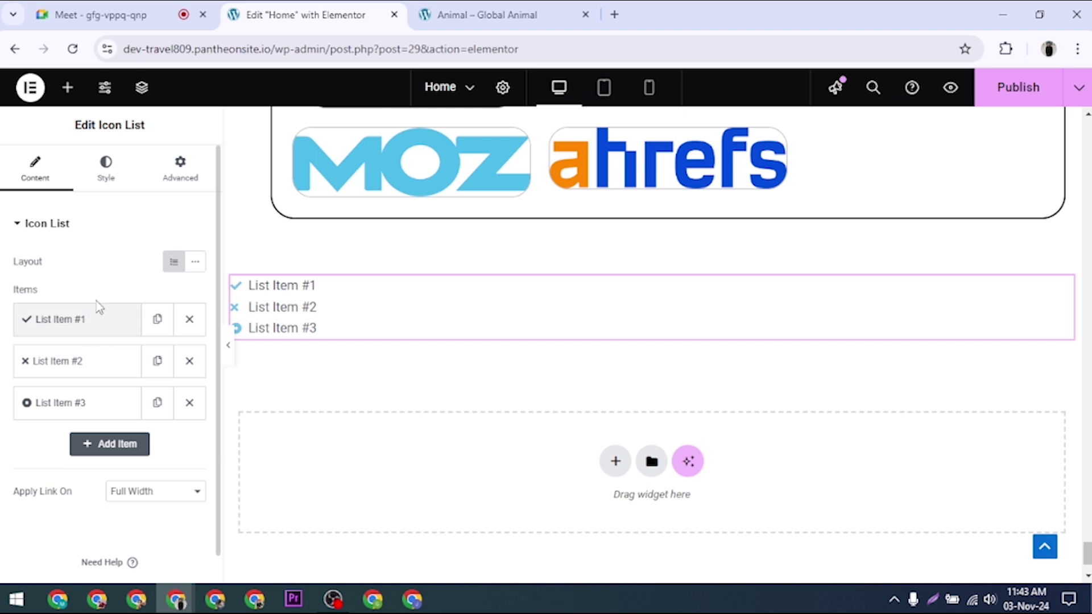
click(195, 264)
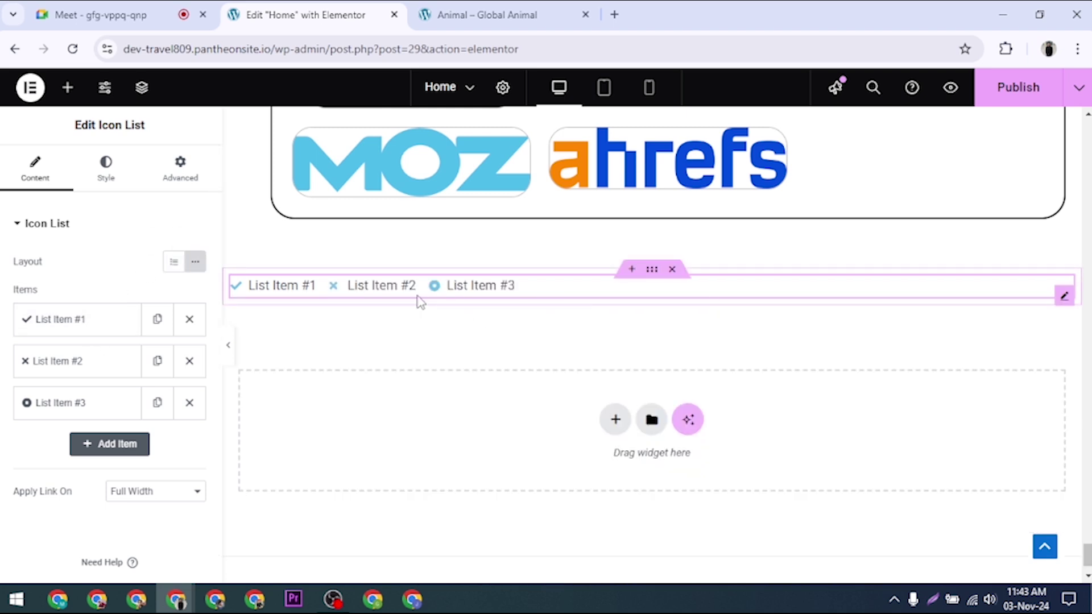
click(174, 262)
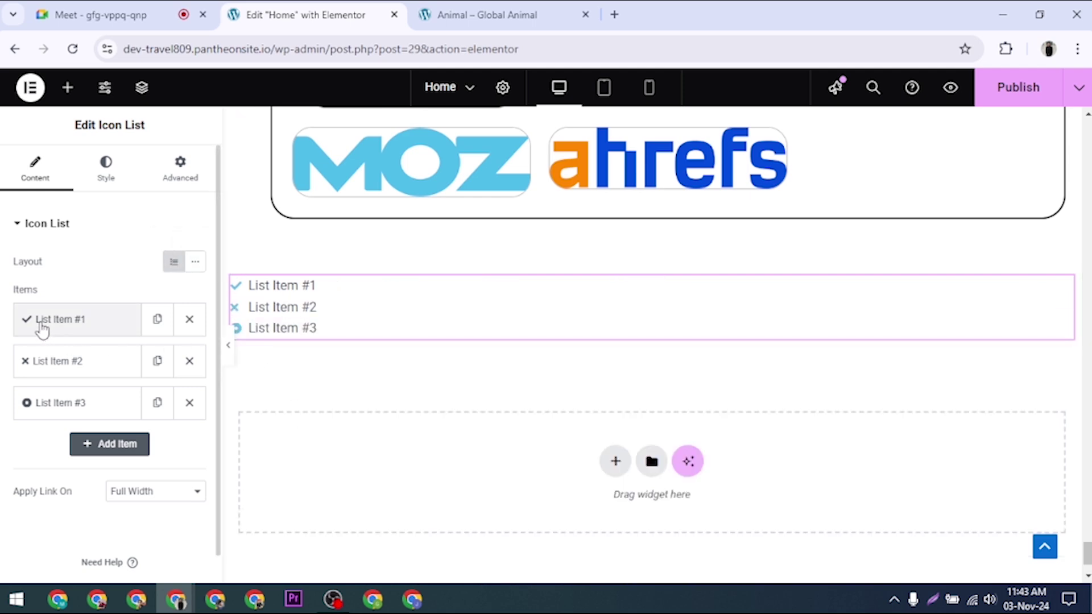
Duplicate the first item of the icon list and change the text of the first item to "Email"
click(157, 320)
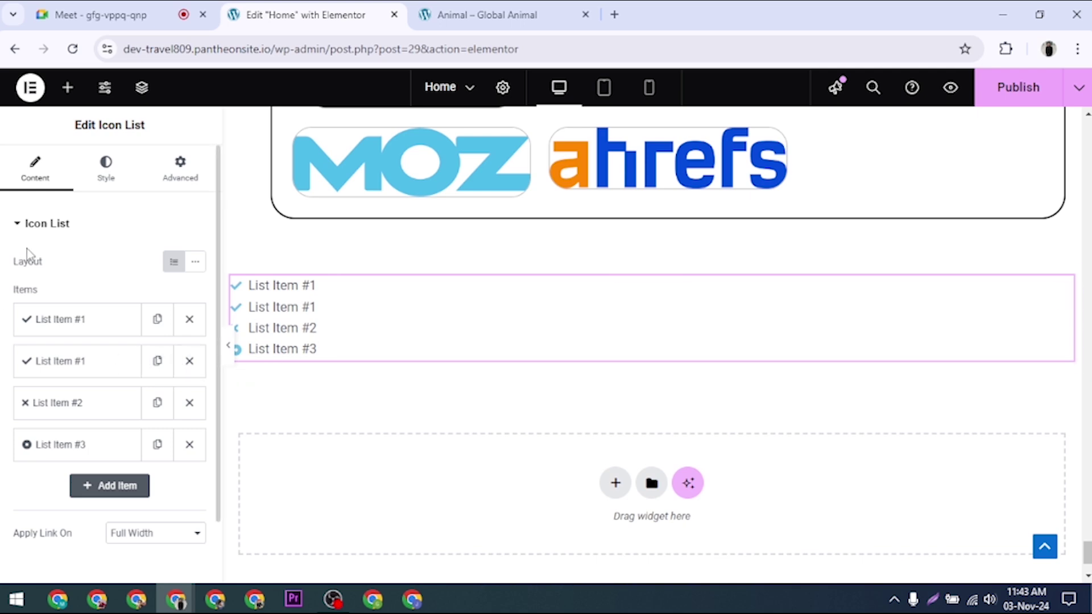
click(67, 327)
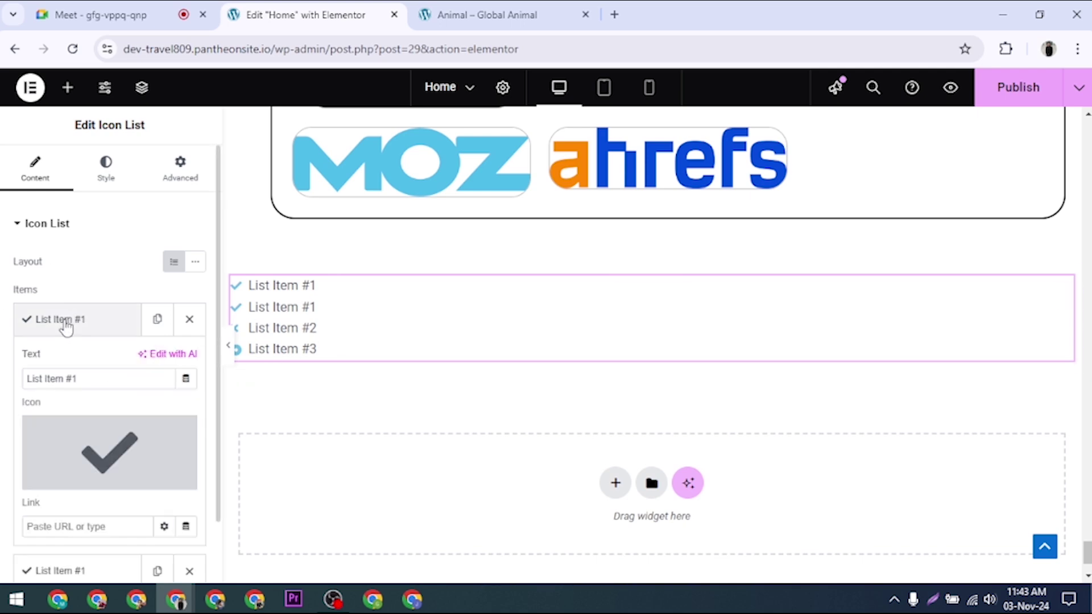
scroll(67, 327, down, 1)
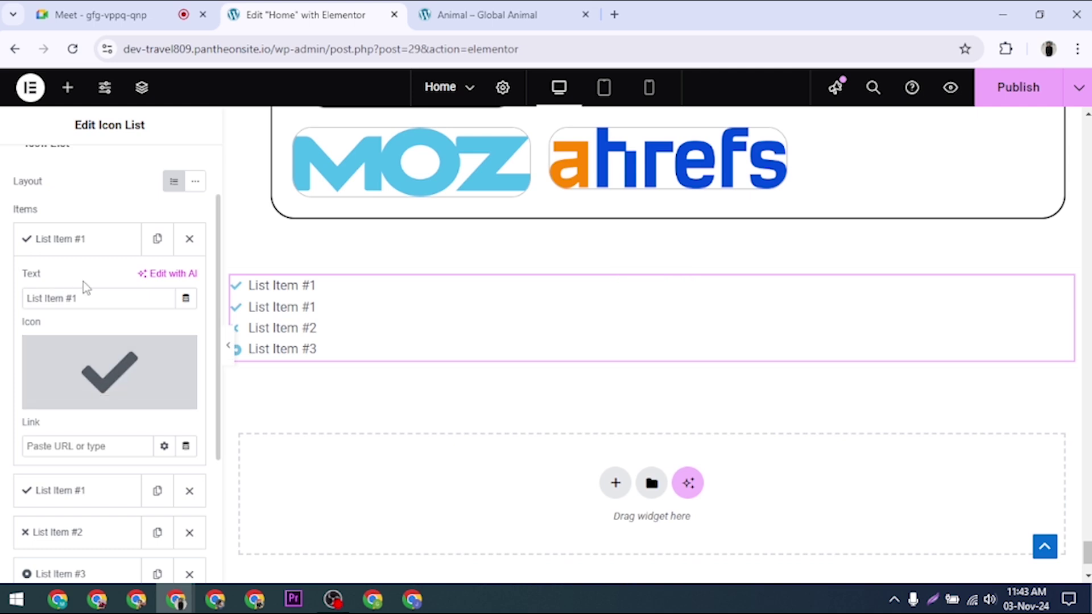
drag(101, 301, 12, 311)
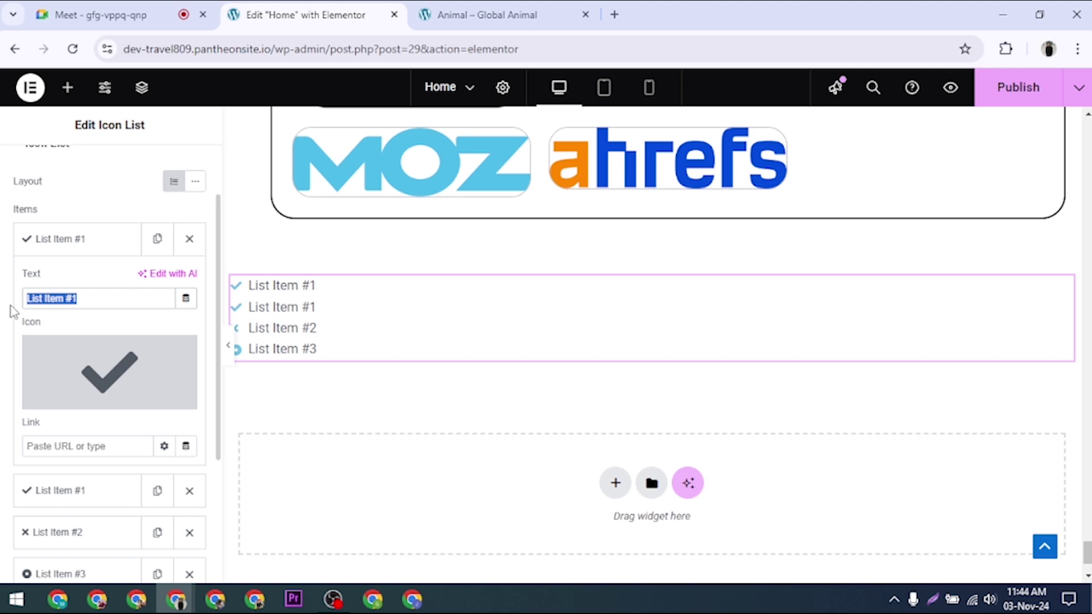
text(Email)
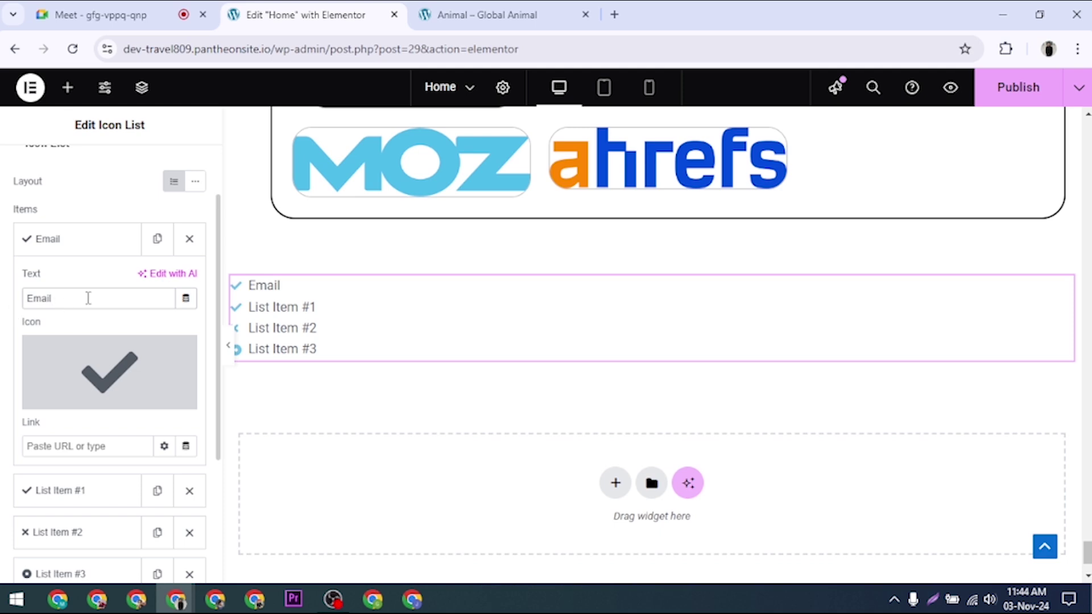
Search the icon library for "email" and "gmail" icons for the Email item and leave it without inserting one
mouse_move(85, 364)
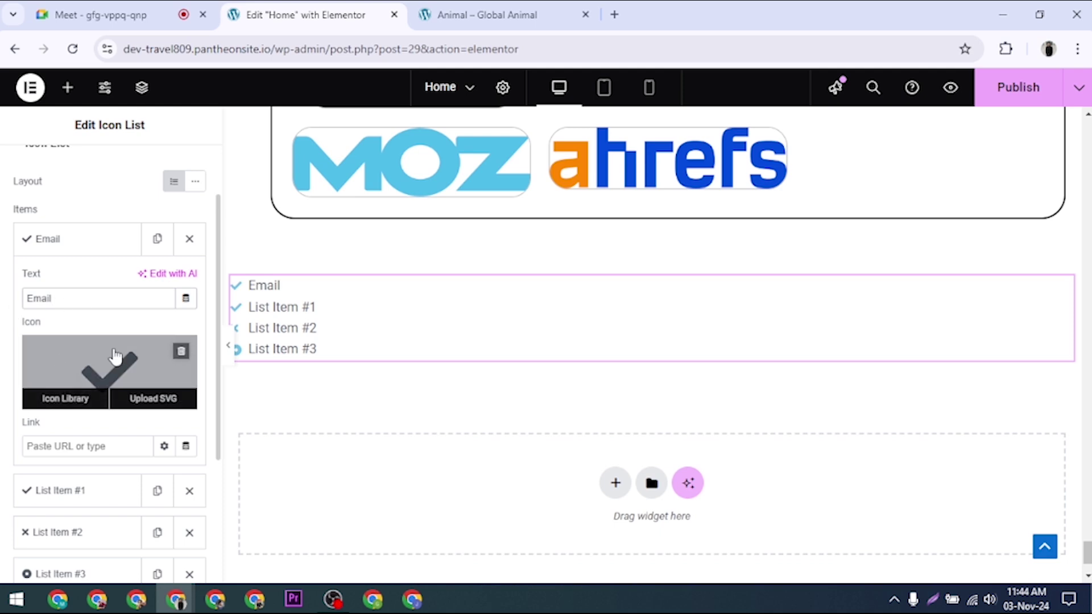
click(66, 399)
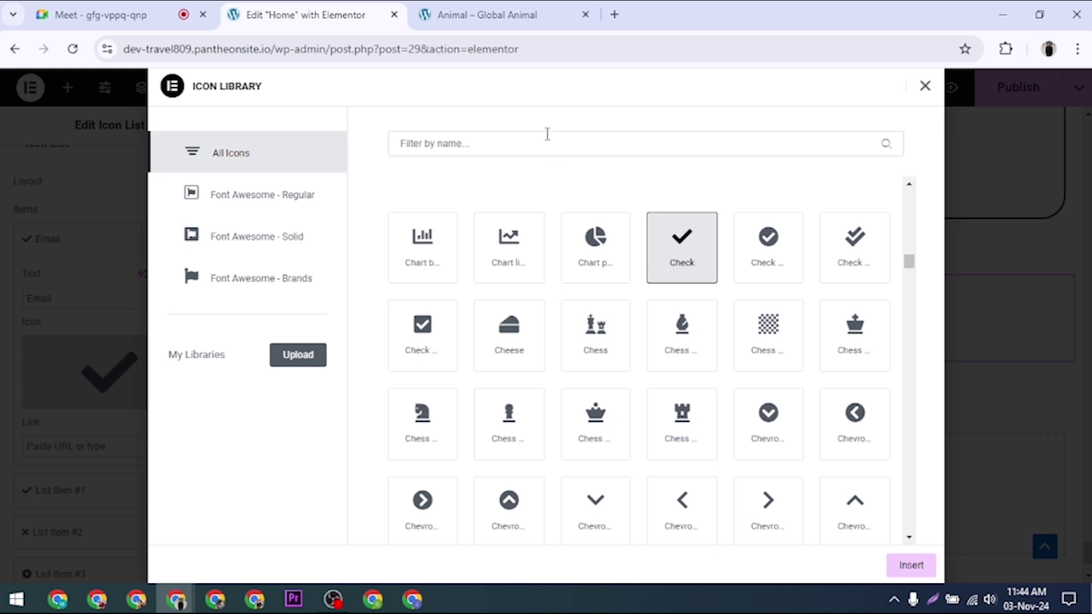
text(email)
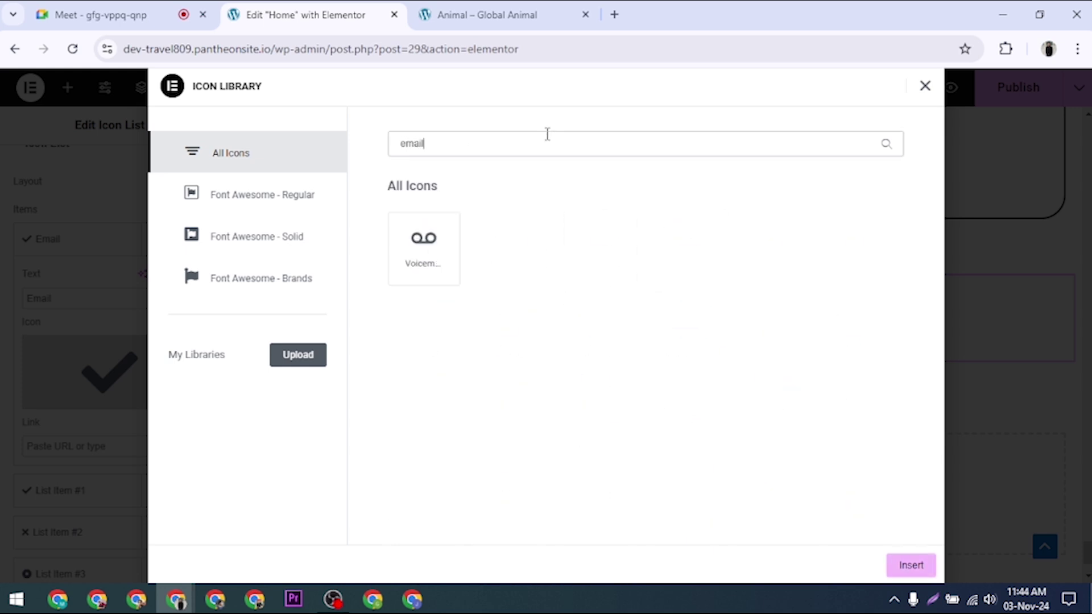
key(BackSpace)
key(BackSpace)
key(BackSpace)
key(BackSpace)
key(BackSpace)
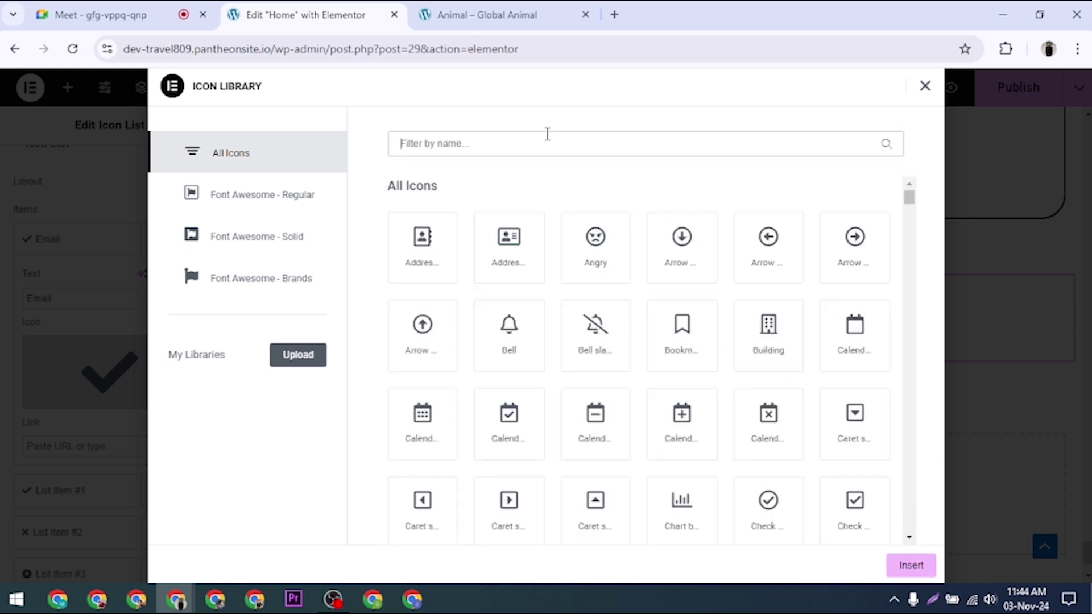
text(gmail)
key(BackSpace)
key(BackSpace)
key(BackSpace)
key(BackSpace)
key(BackSpace)
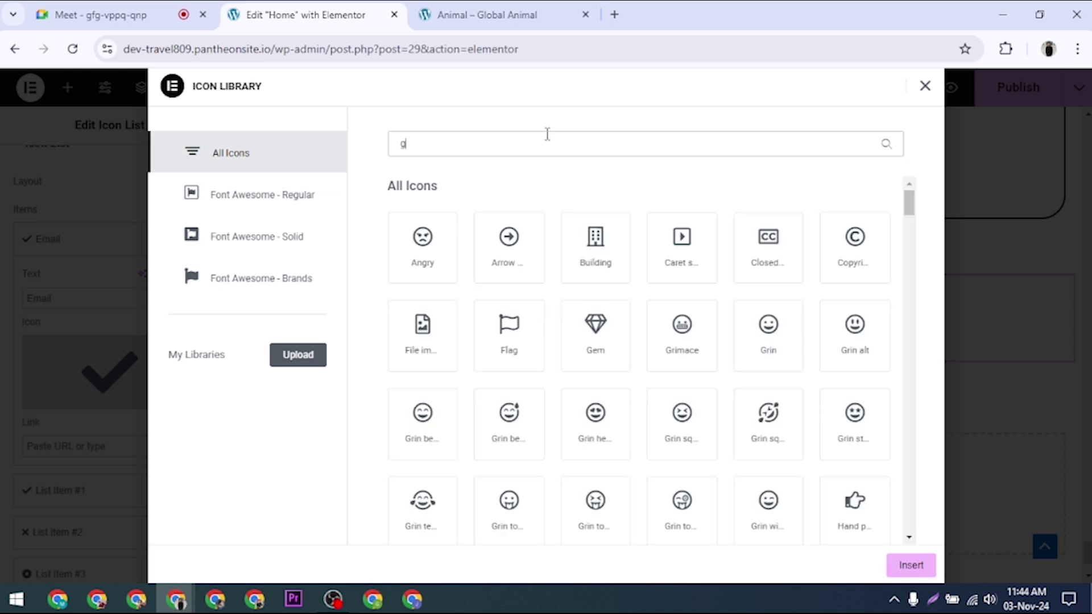
text(e)
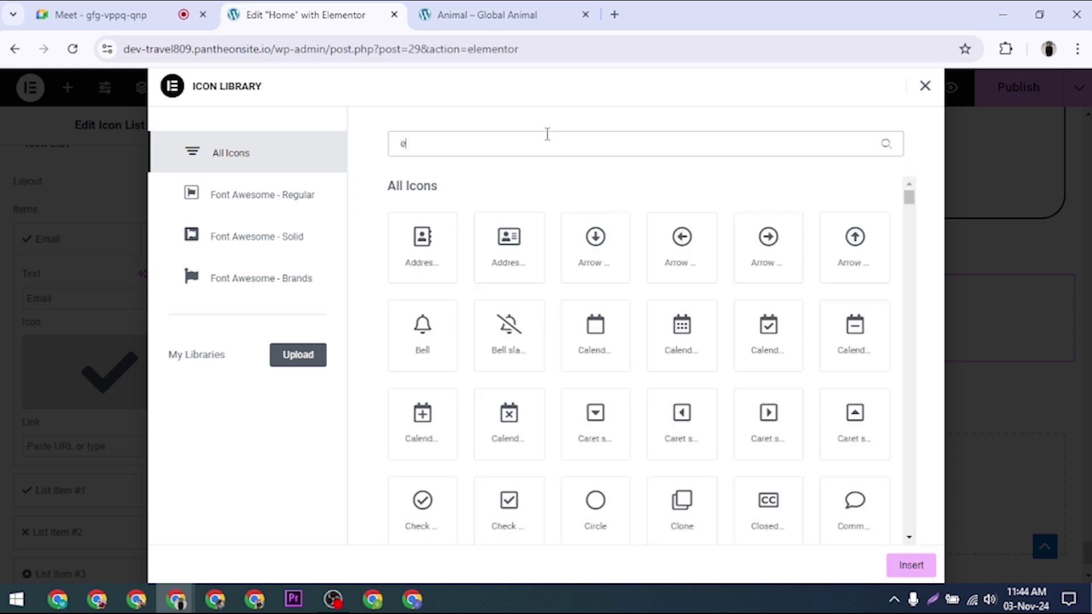
text(ma)
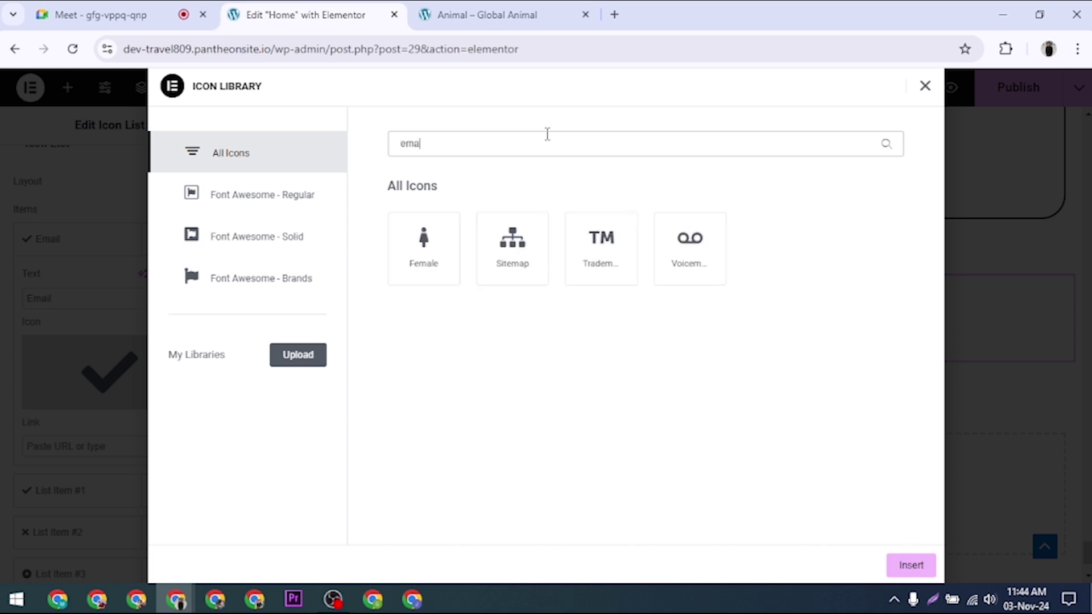
key(BackSpace)
key(BackSpace)
key(BackSpace)
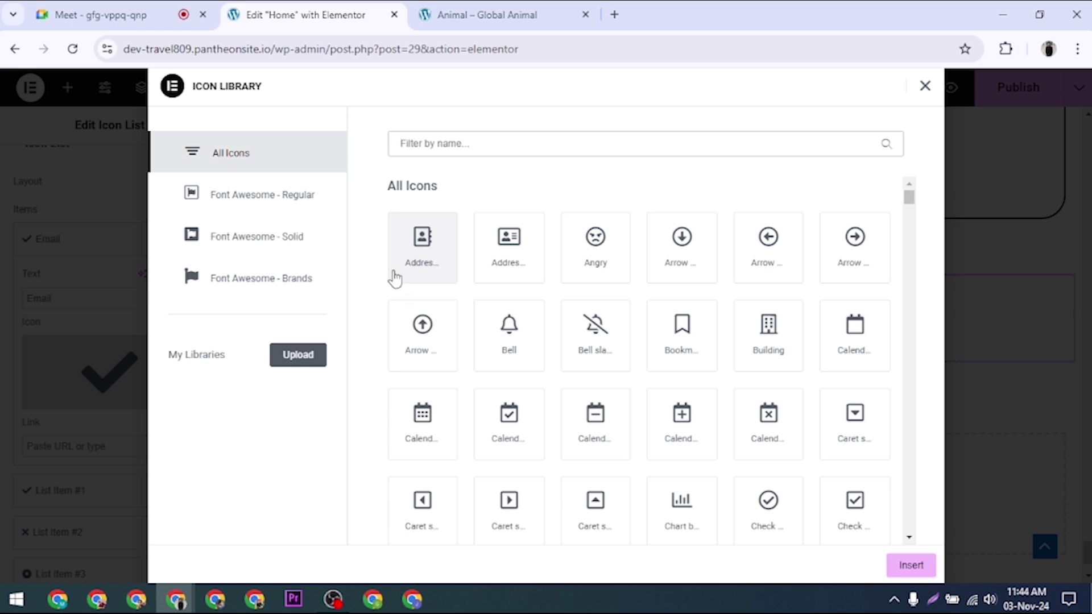
click(925, 87)
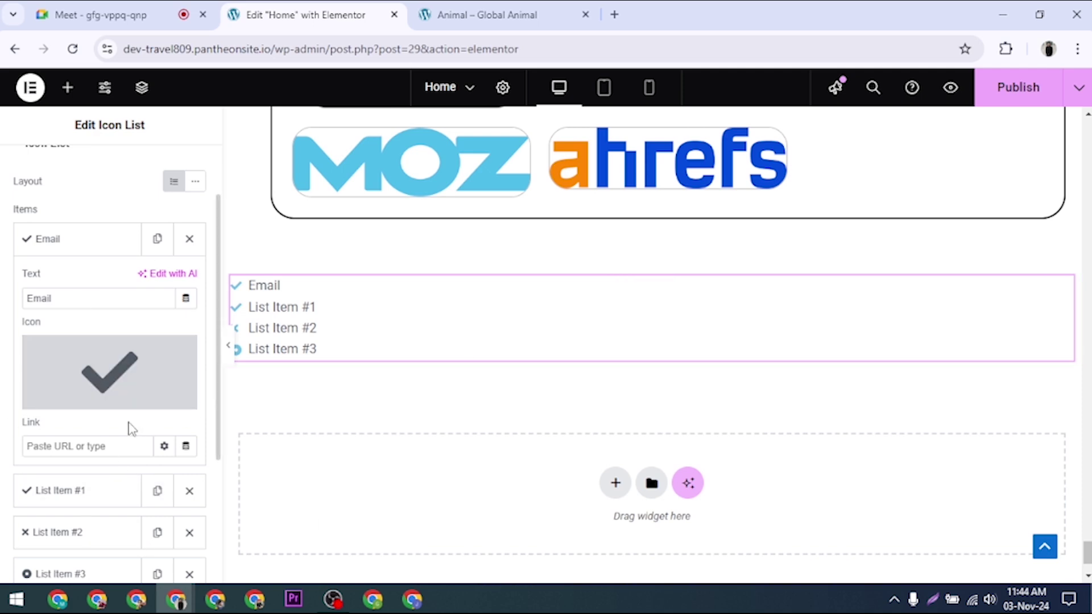
Open flaticon.com in a new browser tab
click(614, 15)
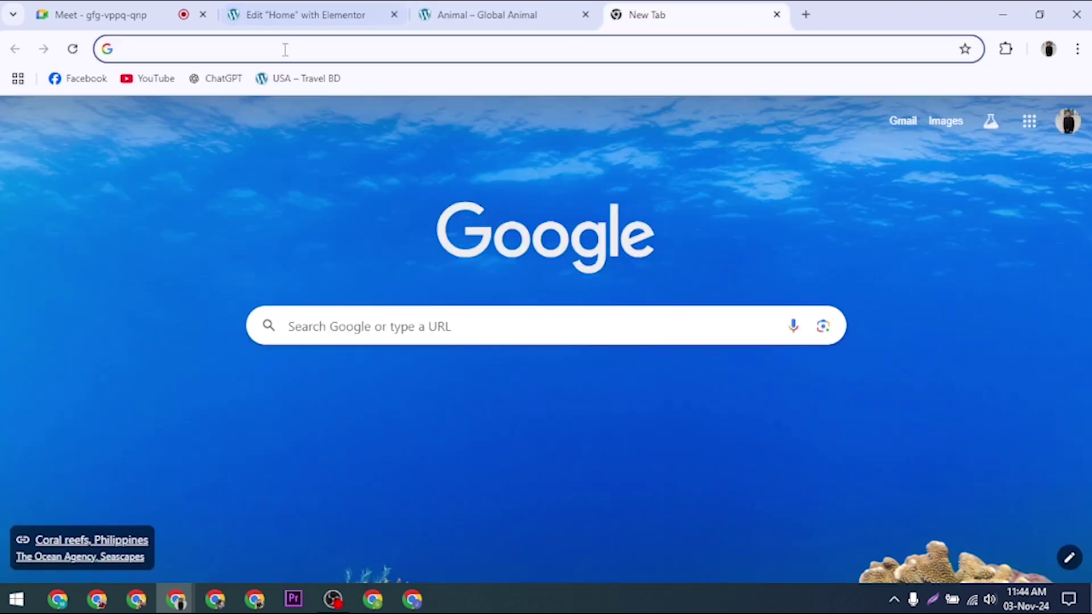
click(282, 50)
text(f)
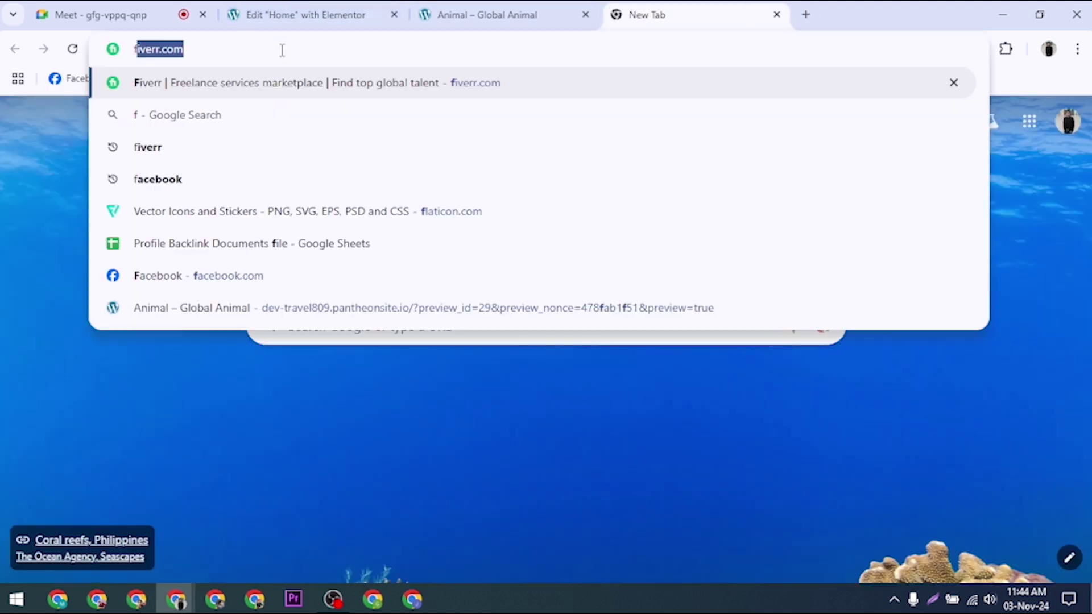
text(laticon.com)
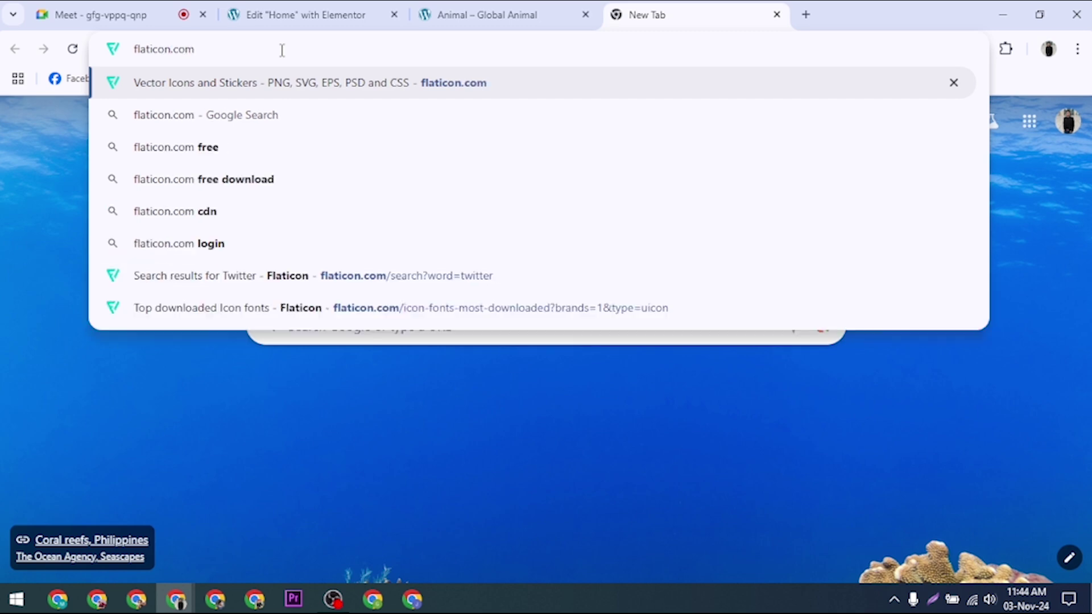
key(Return)
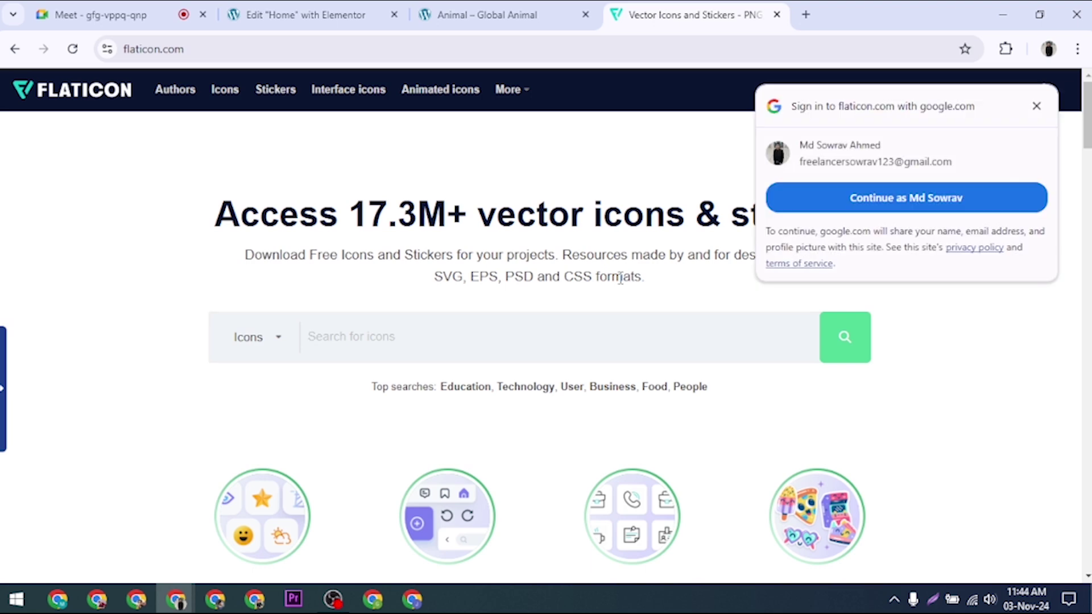
Dismiss the Google sign-in prompt and search Flaticon for "email" icons
click(1036, 106)
text(email)
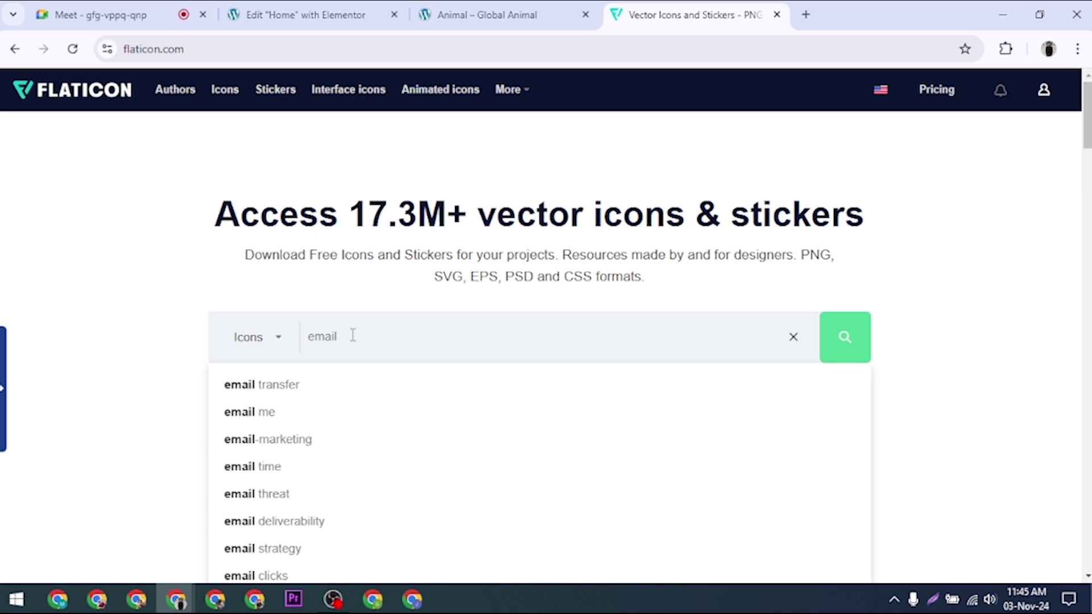
key(Return)
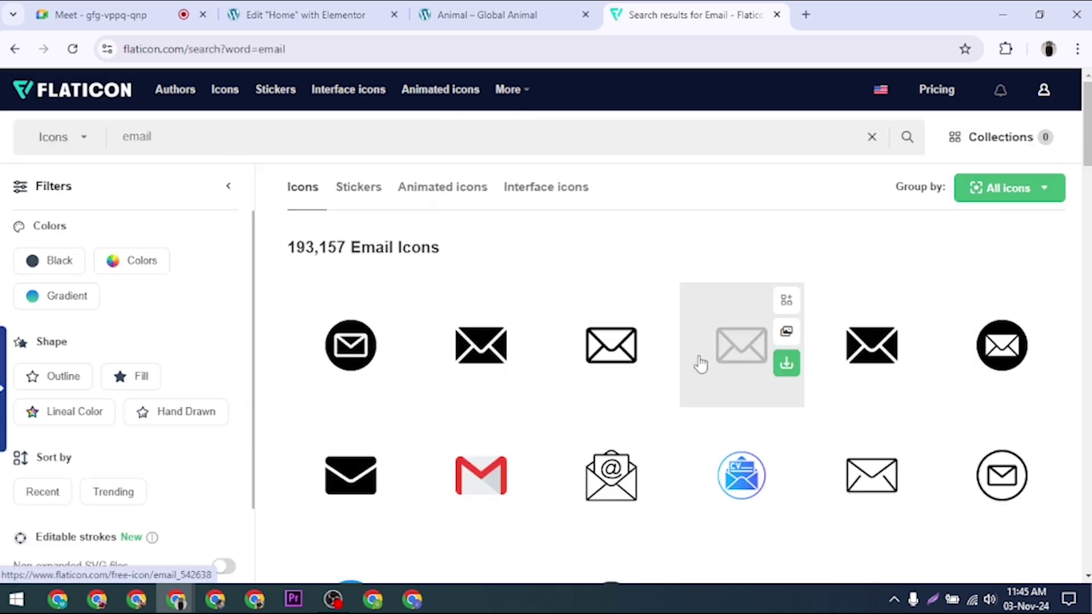
Download the solid black envelope icon, second in the results' first row, as a free PNG
scroll(825, 453, down, 10)
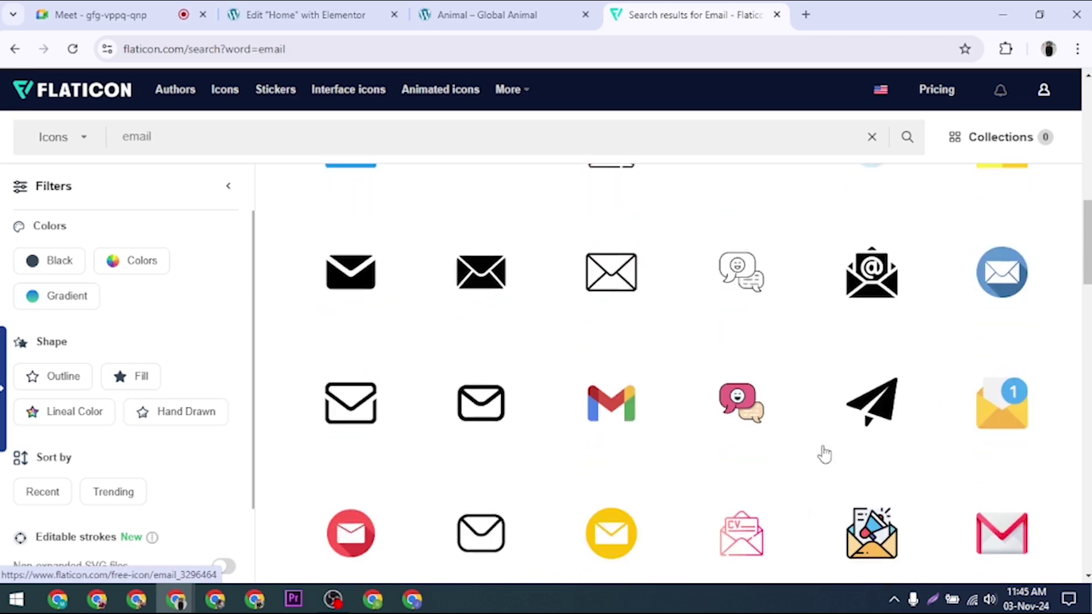
scroll(824, 453, up, 10)
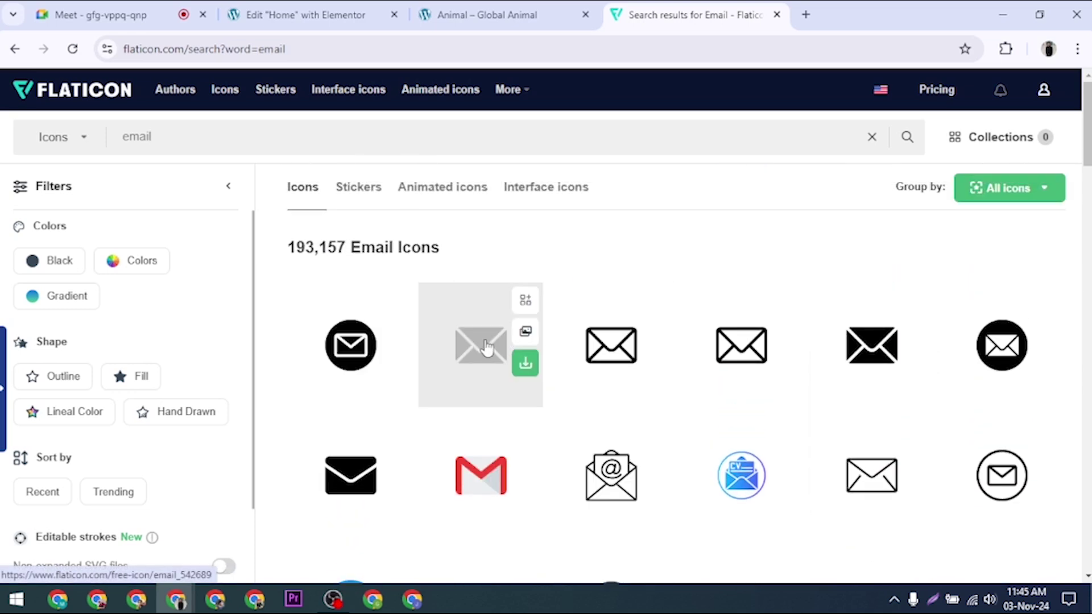
click(526, 364)
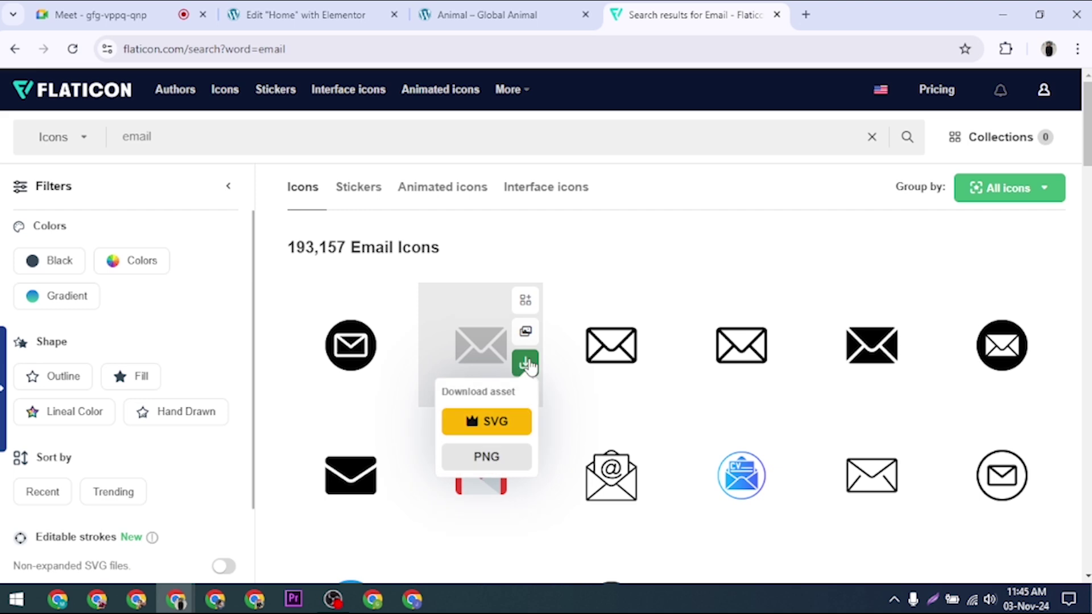
click(479, 456)
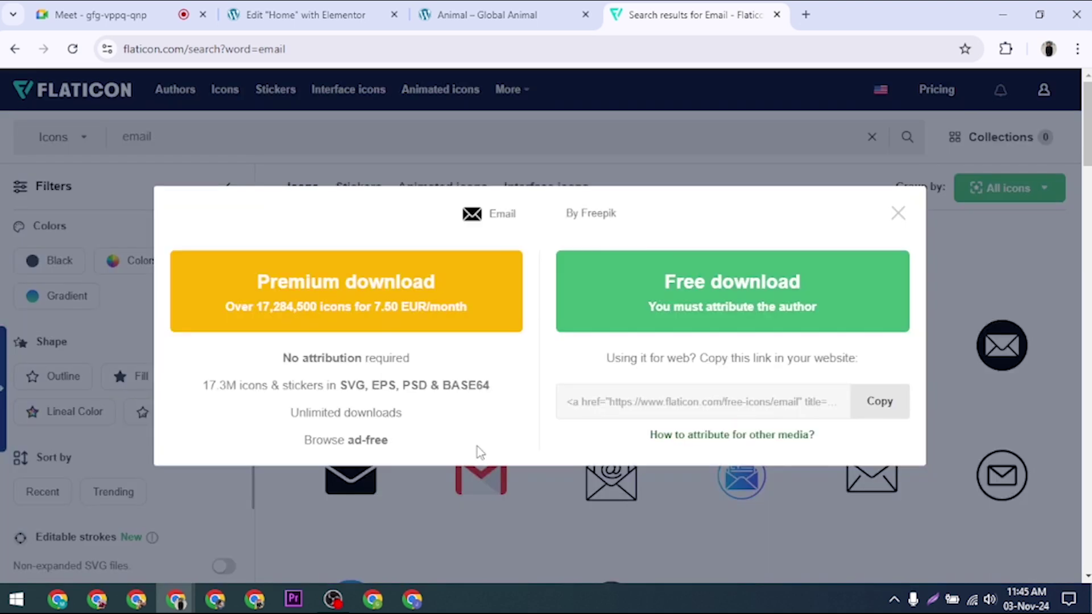
click(787, 291)
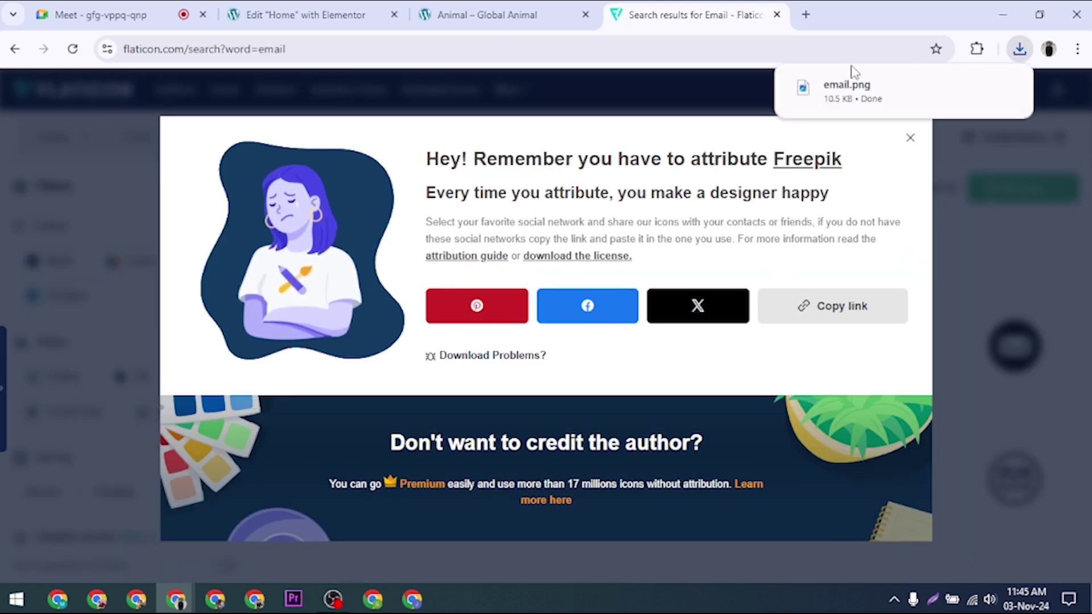
Back in the Elementor tab, enable unfiltered file uploads for the Email item's SVG icon and try to pick a file from Downloads
click(315, 7)
mouse_move(84, 378)
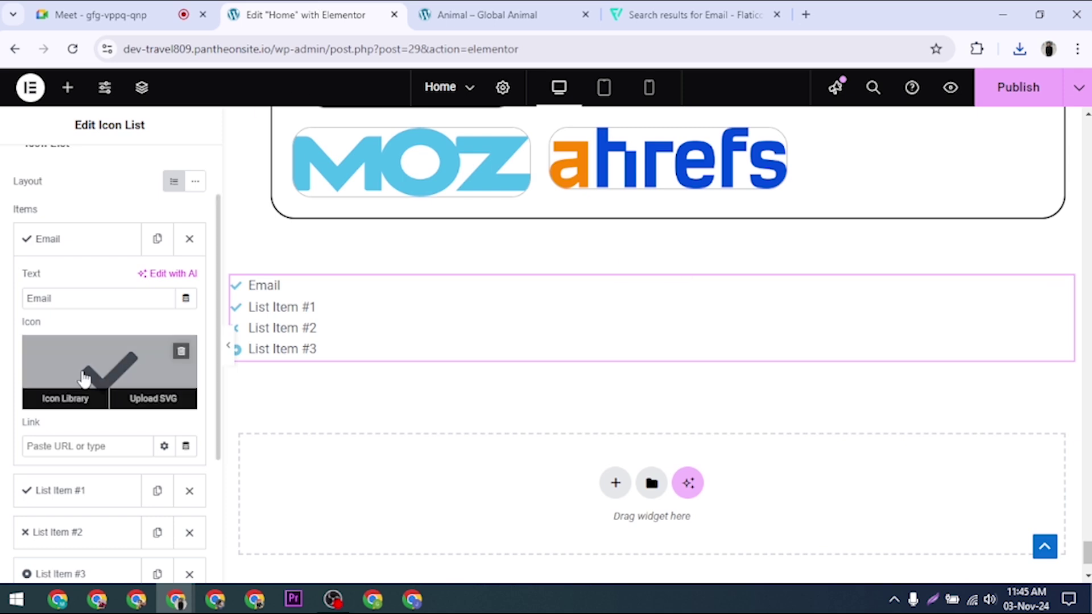
click(169, 401)
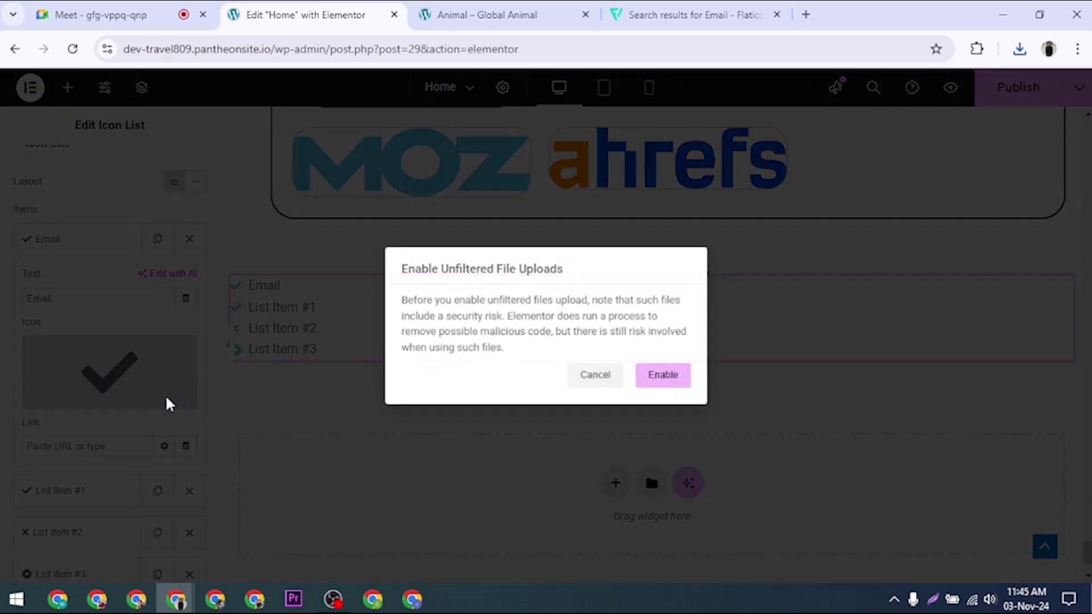
click(661, 375)
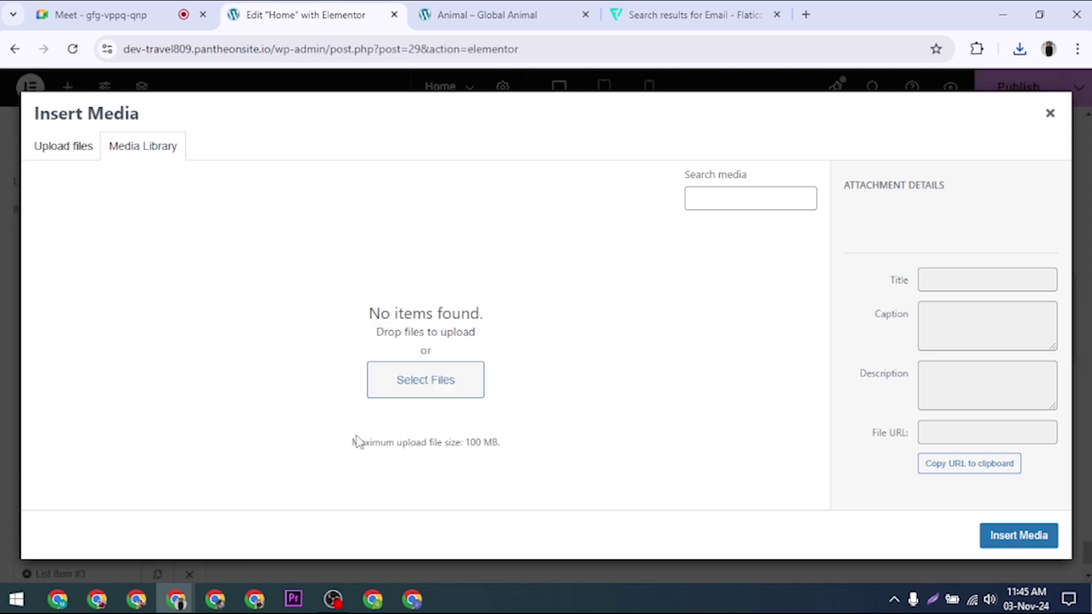
click(441, 383)
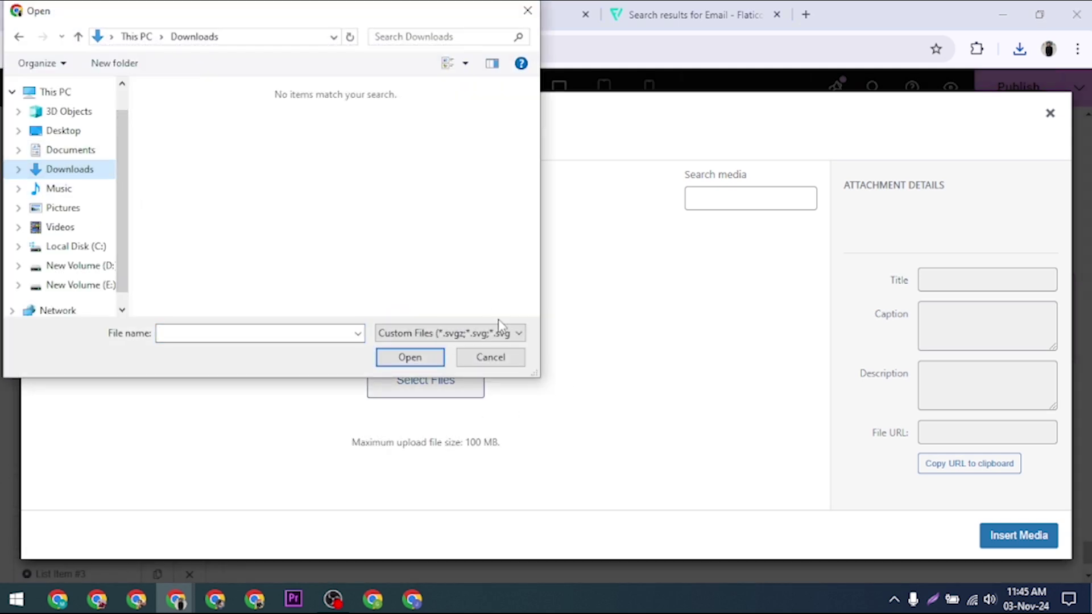
click(490, 357)
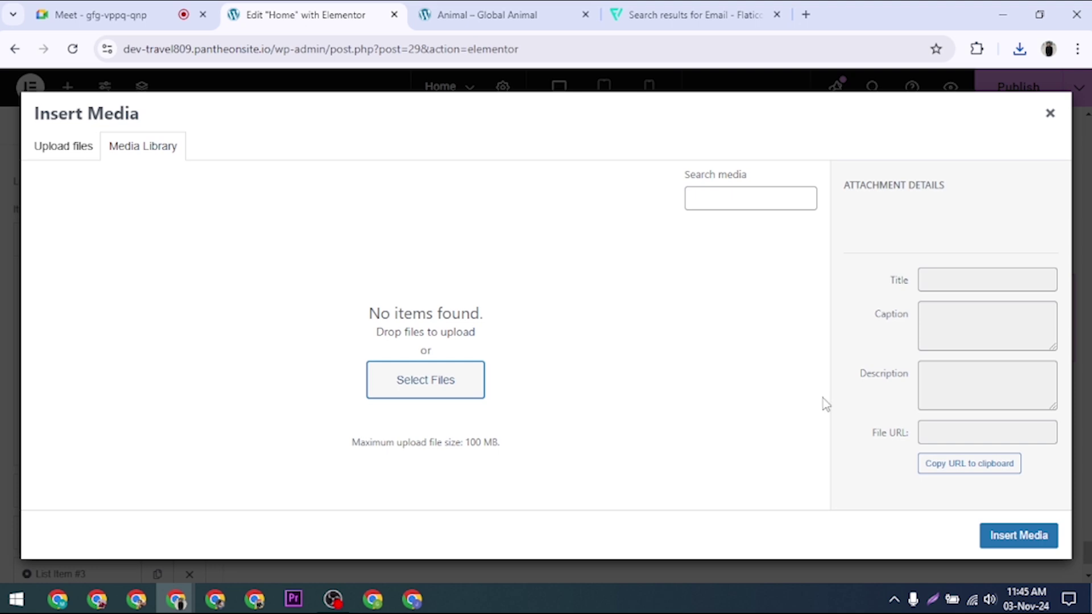
Close the media dialog and try to upload a custom icon set through the Email item's icon library
click(1050, 113)
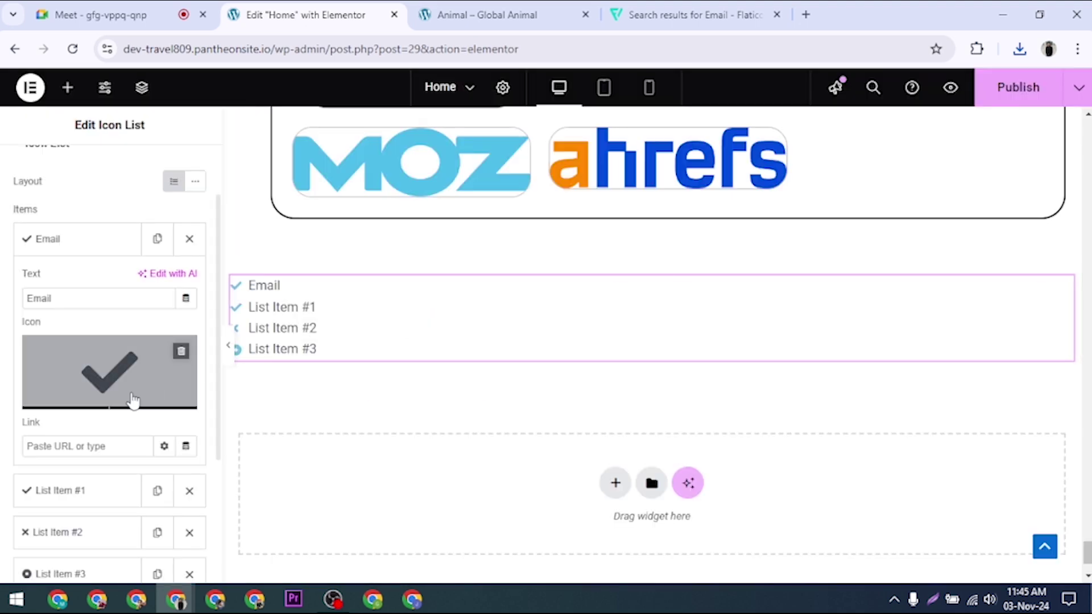
click(88, 370)
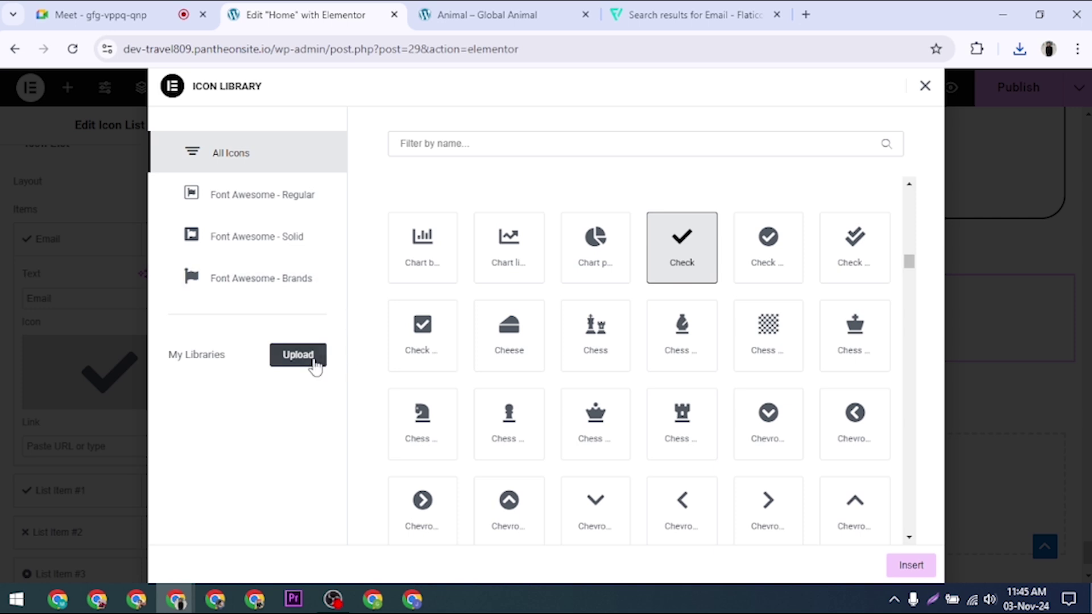
click(312, 366)
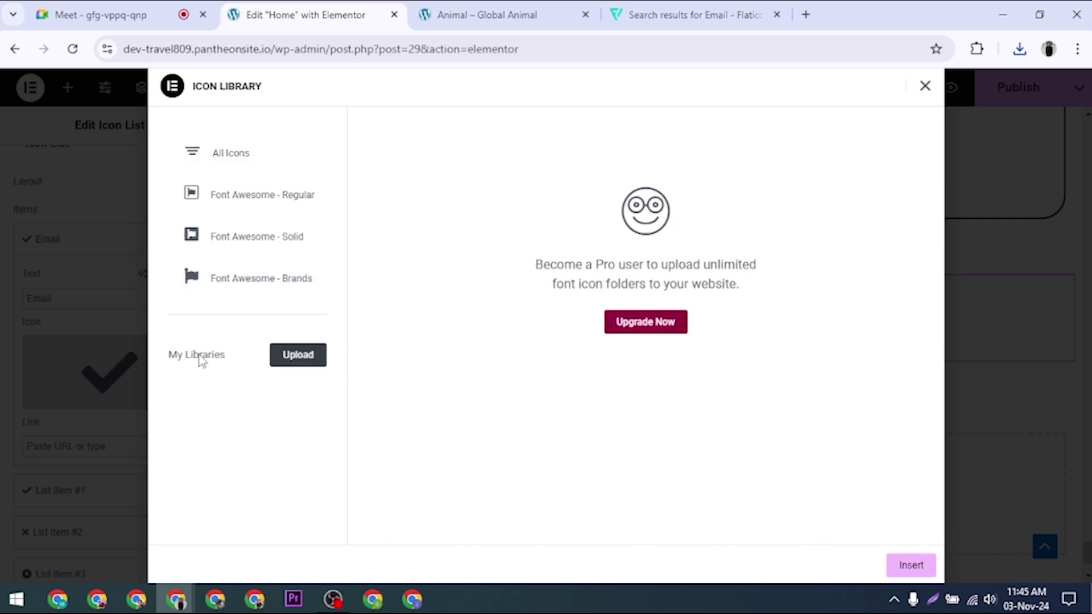
click(925, 86)
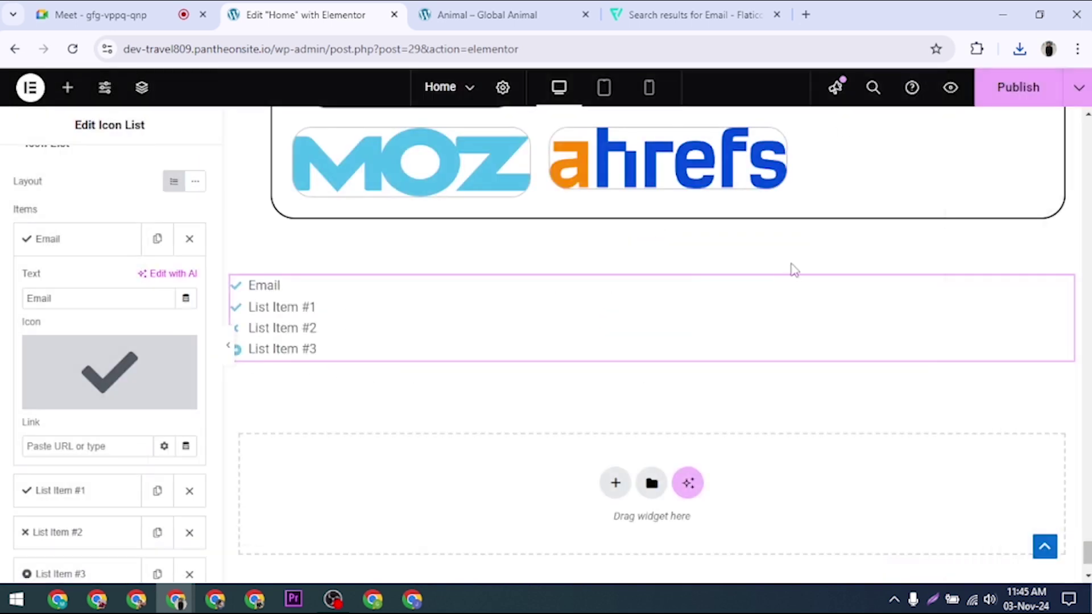
In the Flaticon tab, dismiss the attribution notice and try to download the second envelope icon as SVG
click(654, 14)
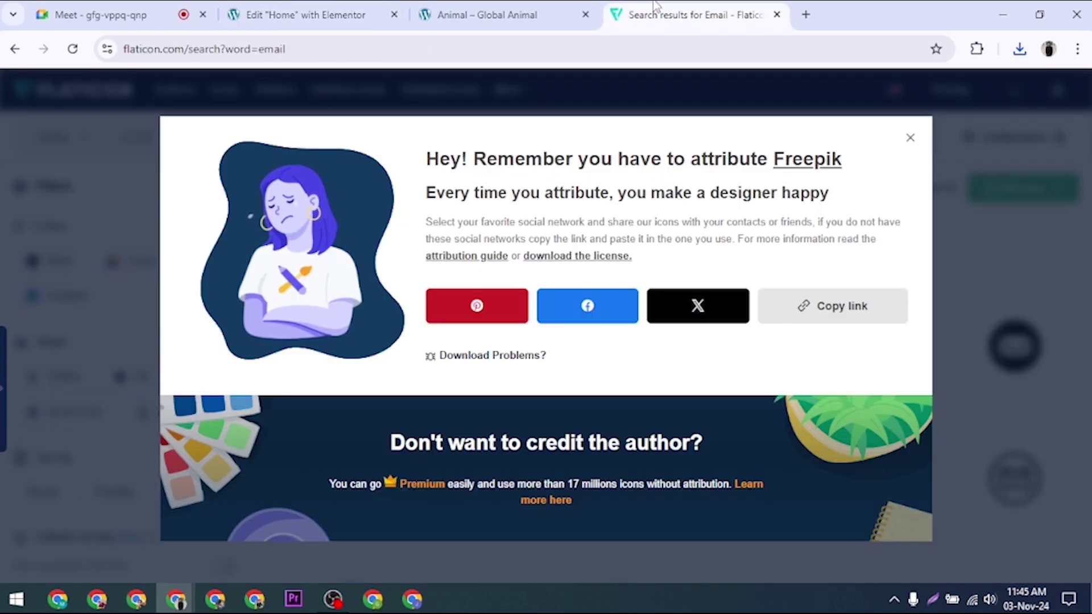
click(910, 137)
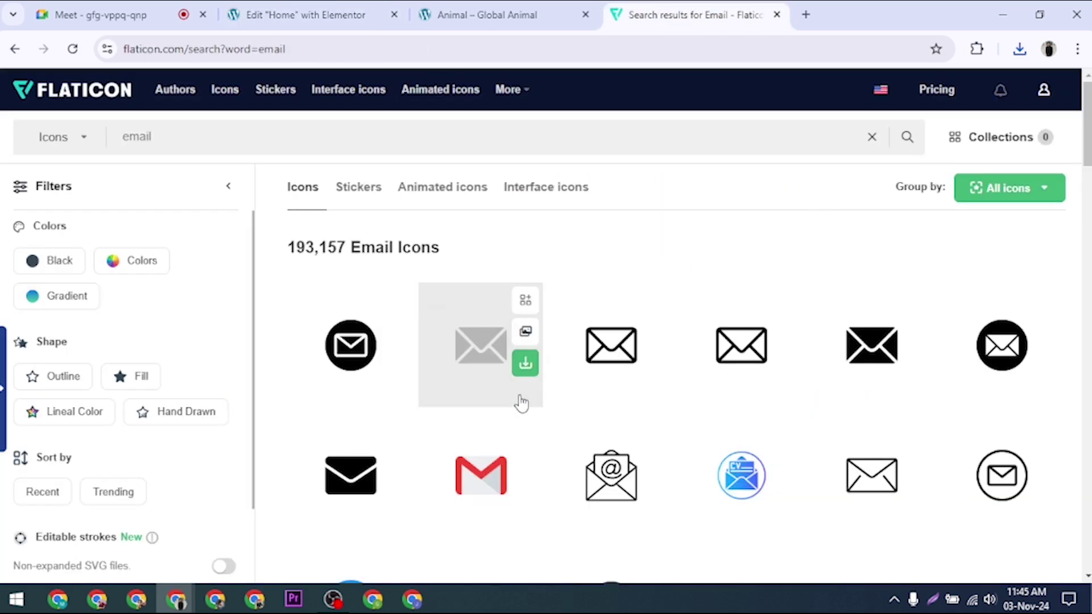
click(525, 365)
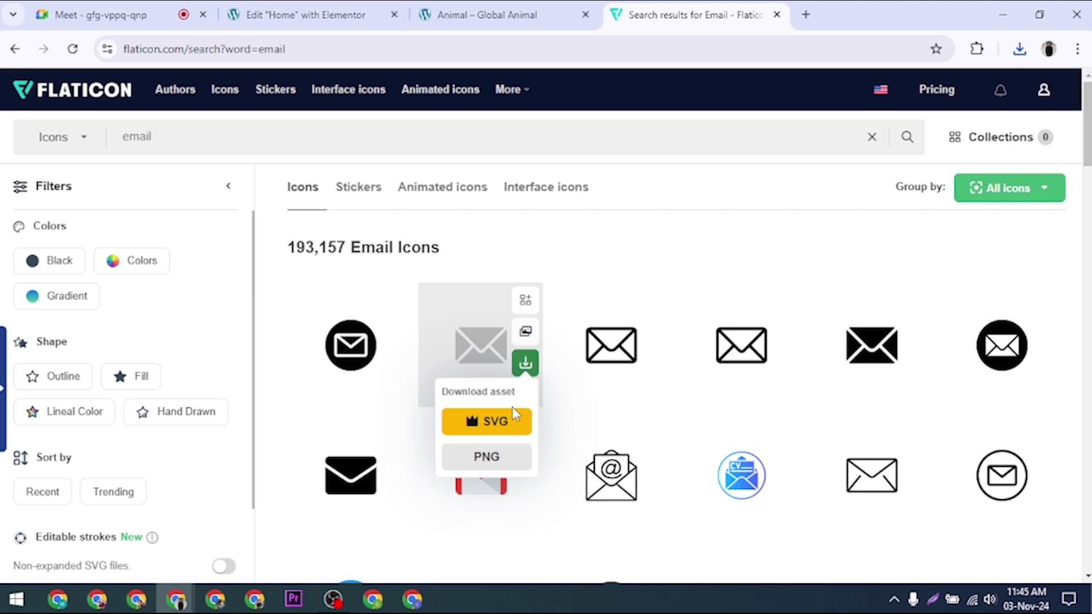
click(490, 427)
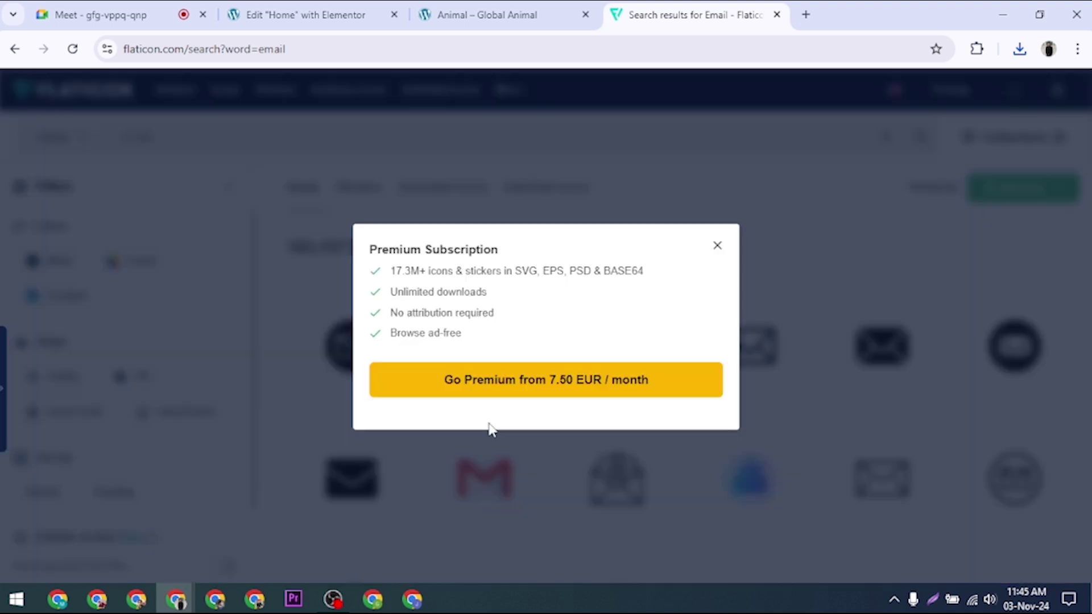
click(717, 245)
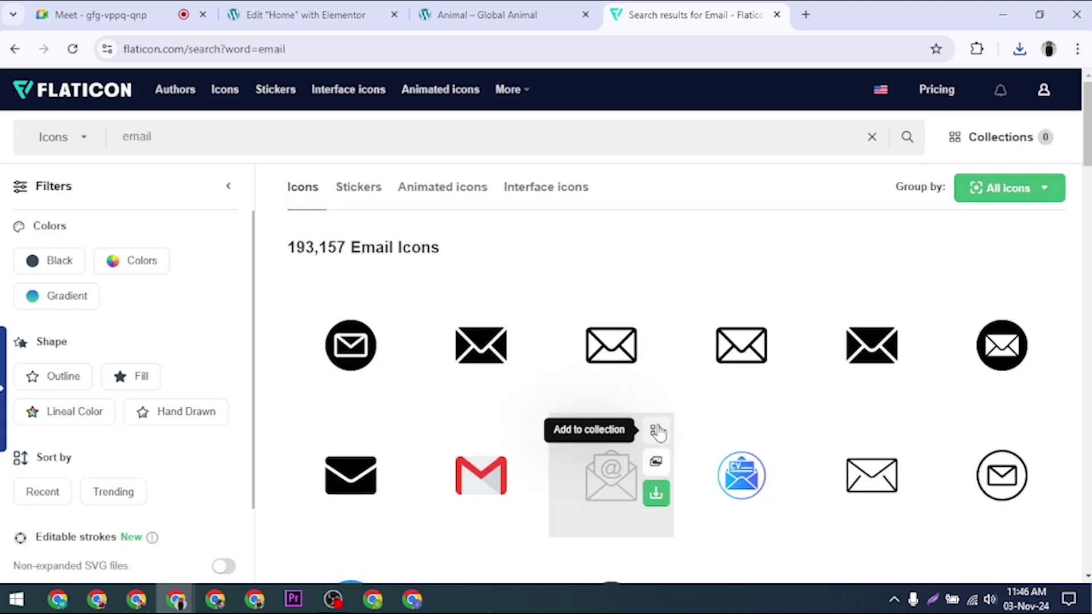
Copy the outlined envelope icon, third in the first row, as a PNG to the clipboard and return to the Elementor tab
click(617, 363)
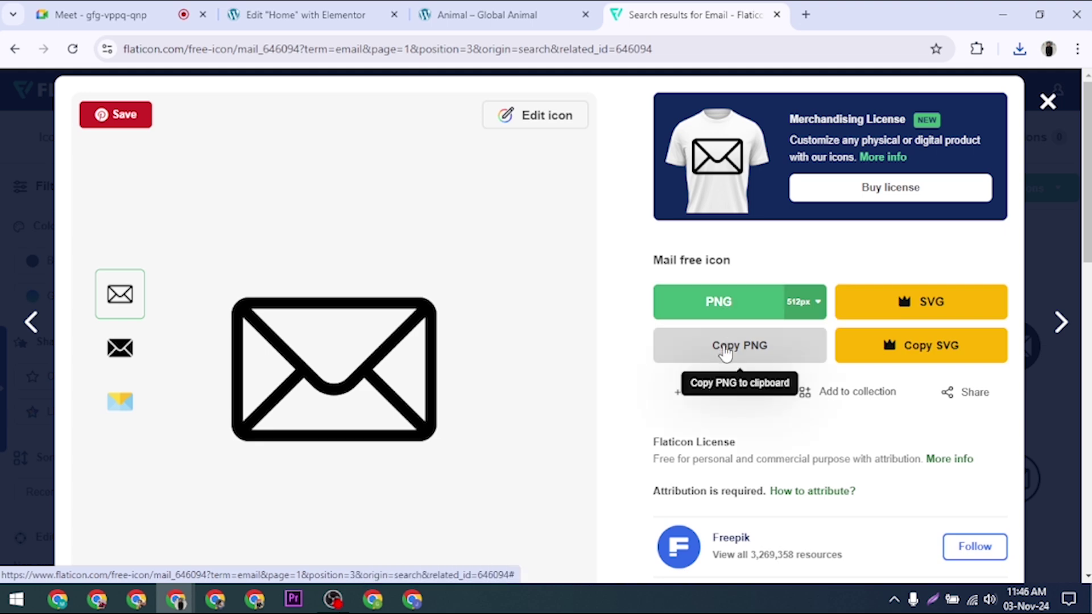
click(725, 352)
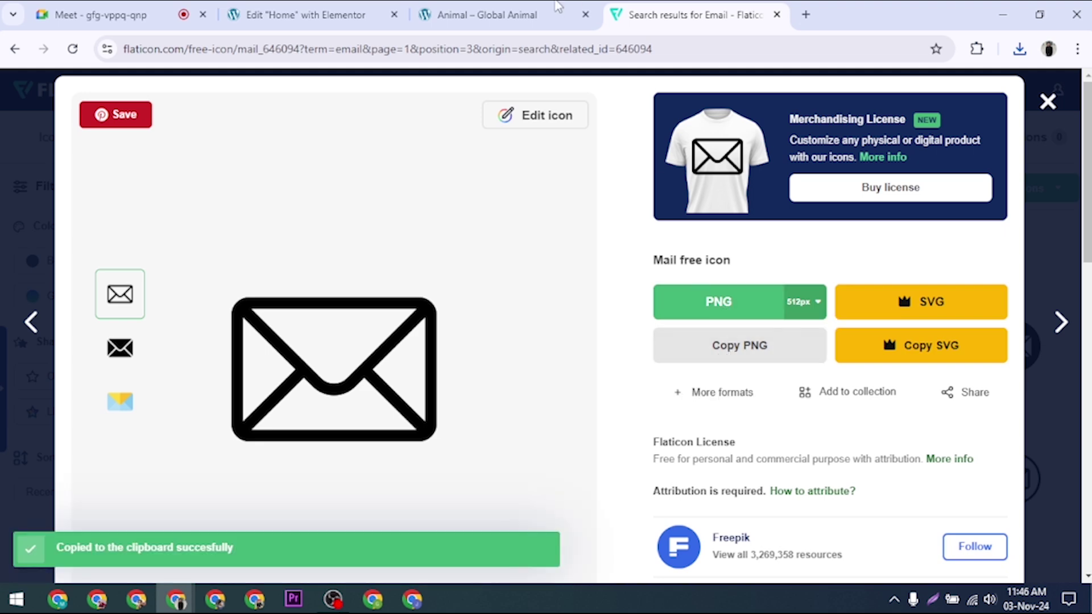
click(301, 15)
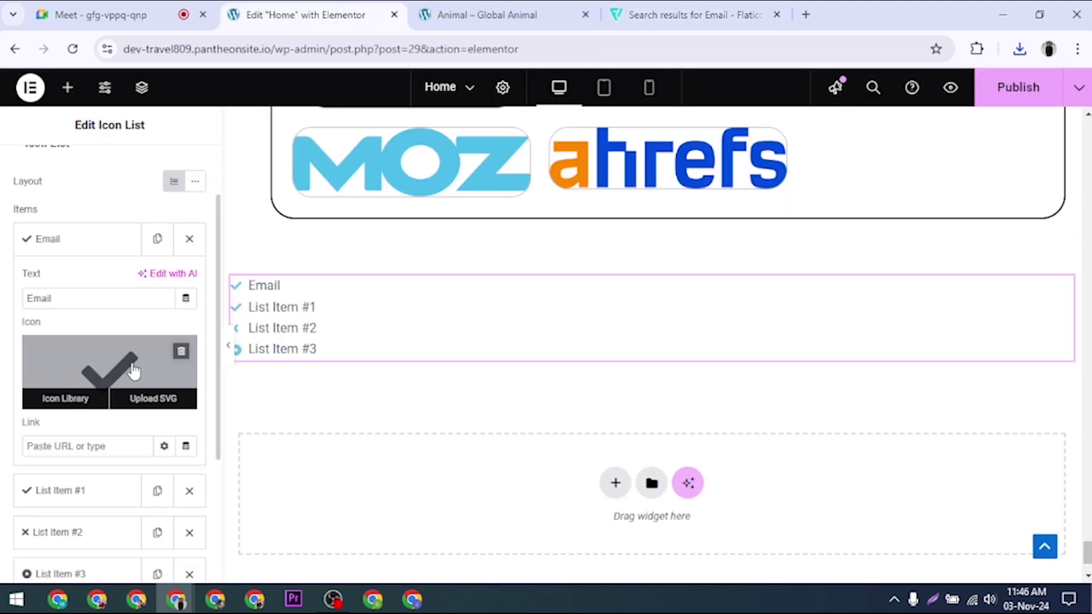
click(77, 449)
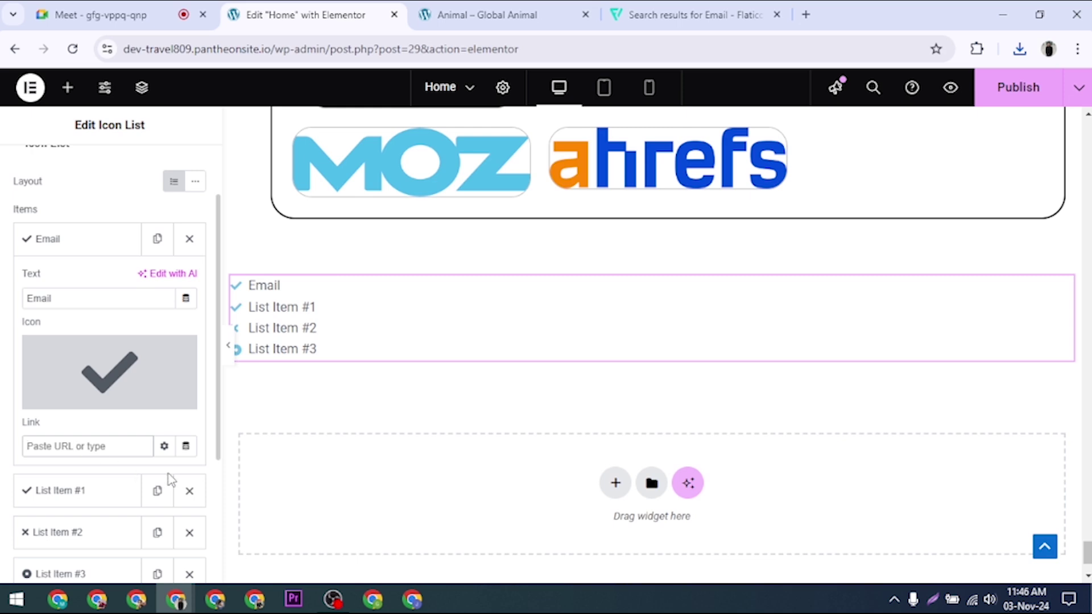
mouse_move(118, 376)
mouse_move(127, 397)
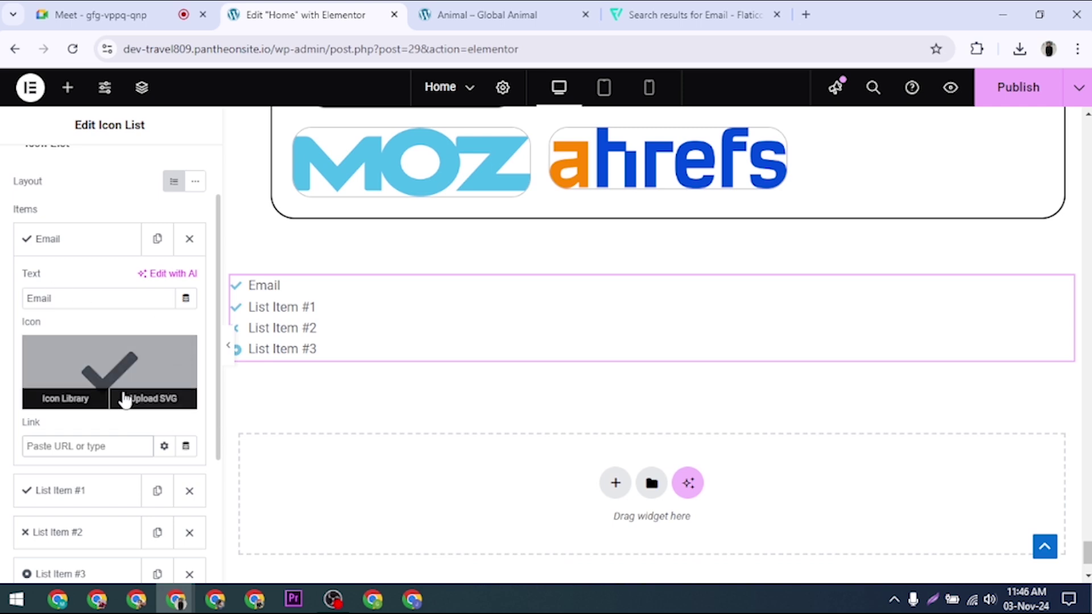
click(157, 367)
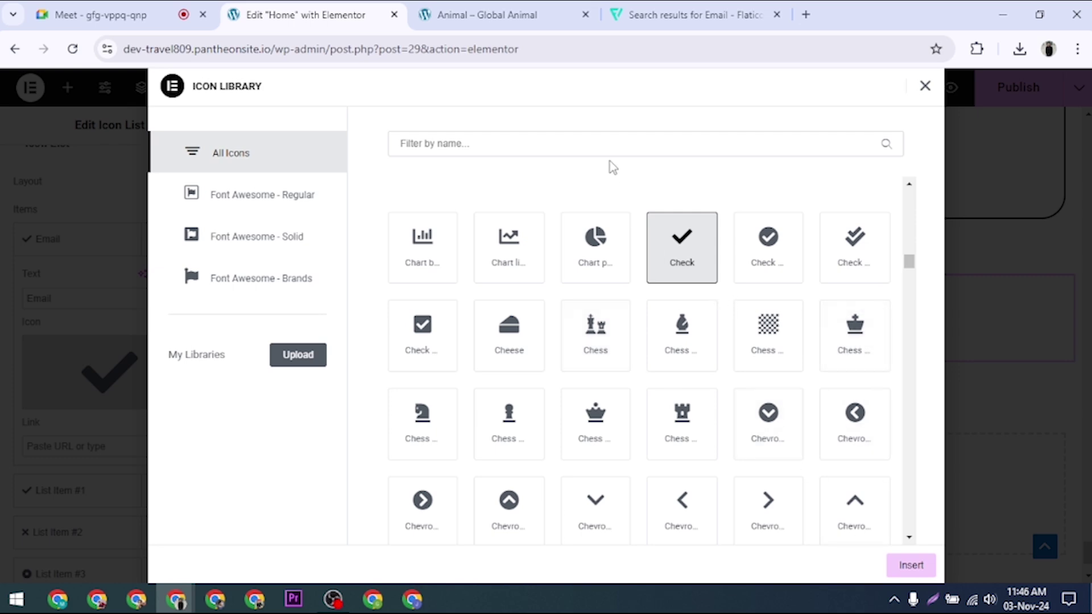
click(924, 86)
Return to the Flaticon tab, check the PNG size options and copy the outlined envelope icon's PNG again
click(680, 7)
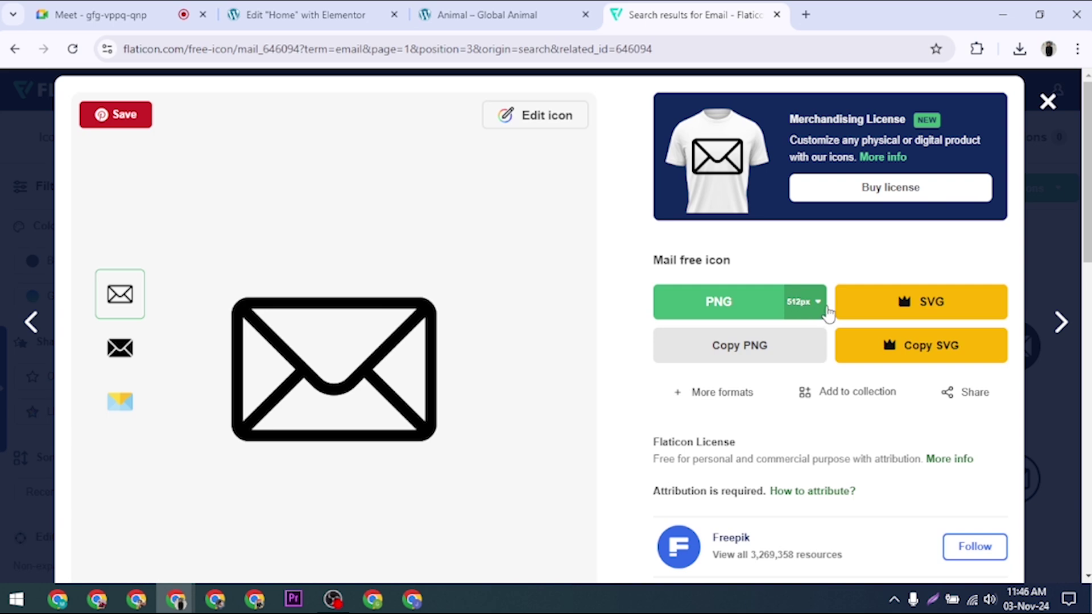
click(818, 306)
click(819, 306)
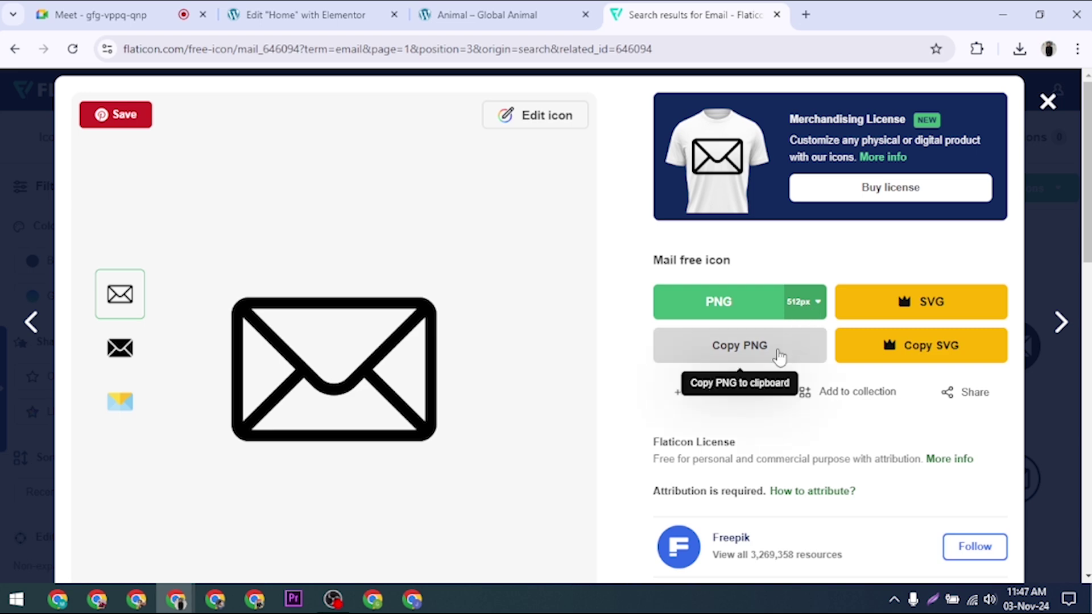
click(779, 355)
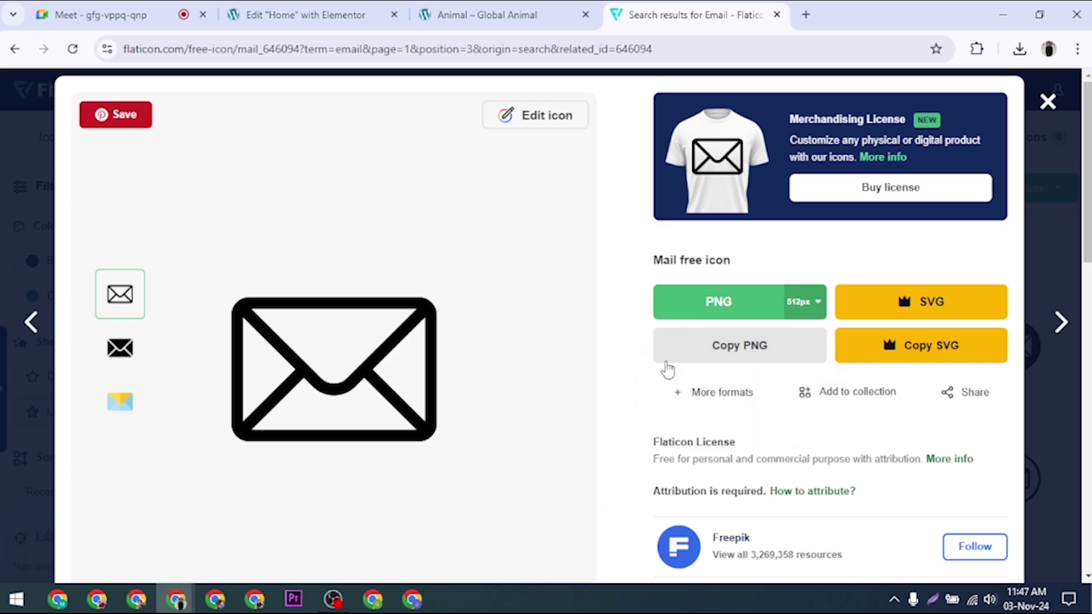
Search Google for "png to svg" in a new browser tab and open the FreeConvert PNG to SVG converter
click(805, 13)
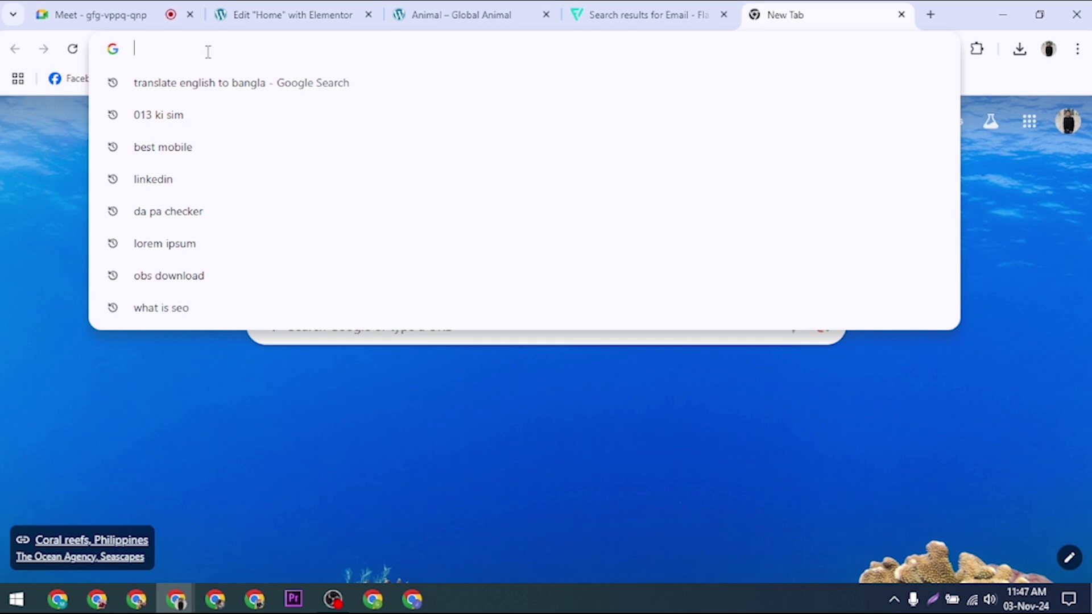
text(png to )
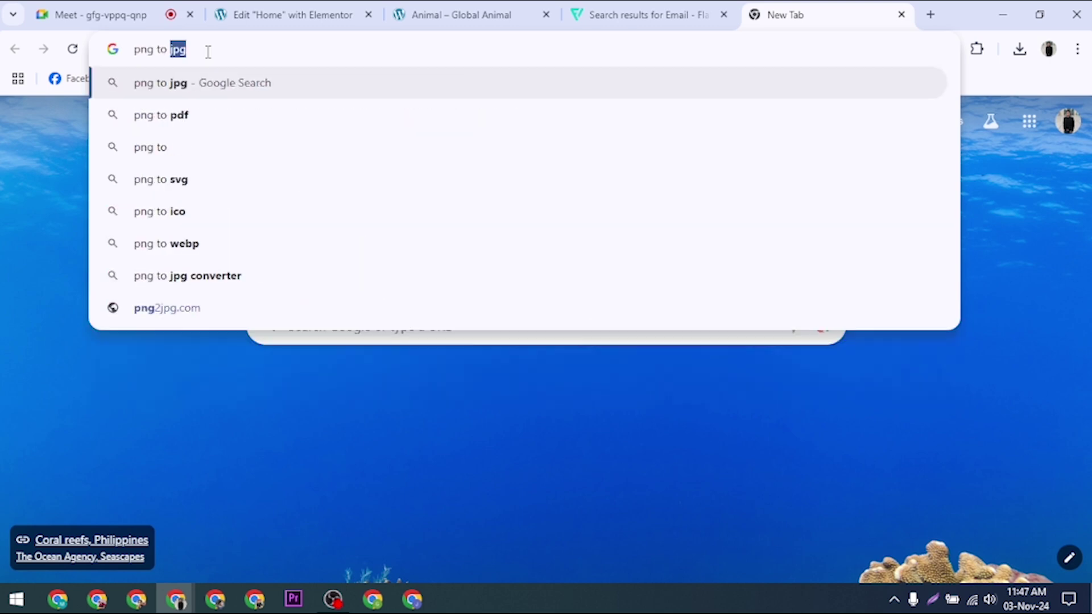
text(svg)
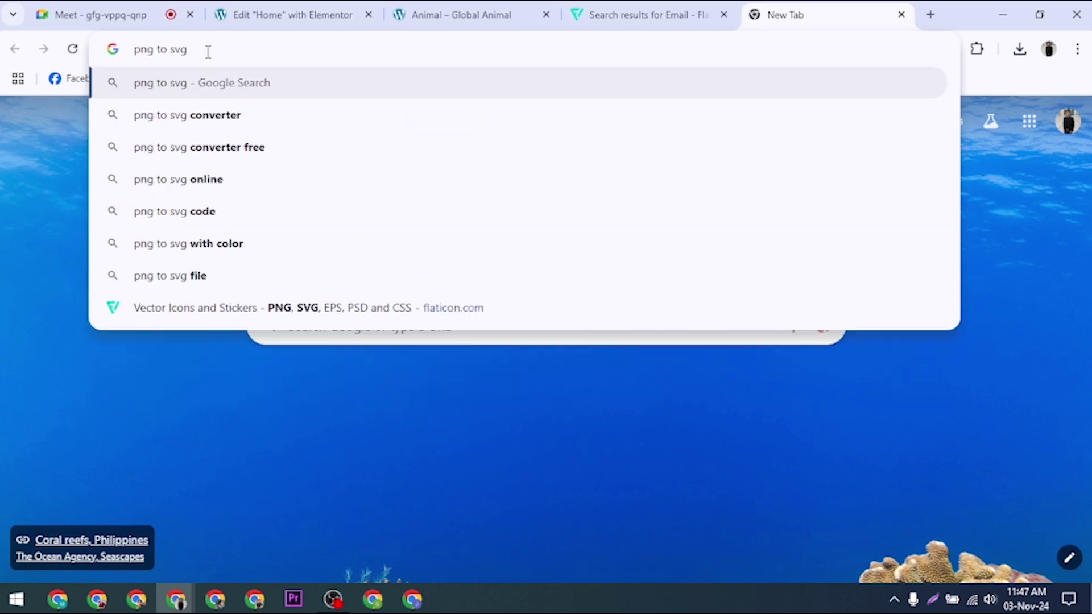
click(212, 83)
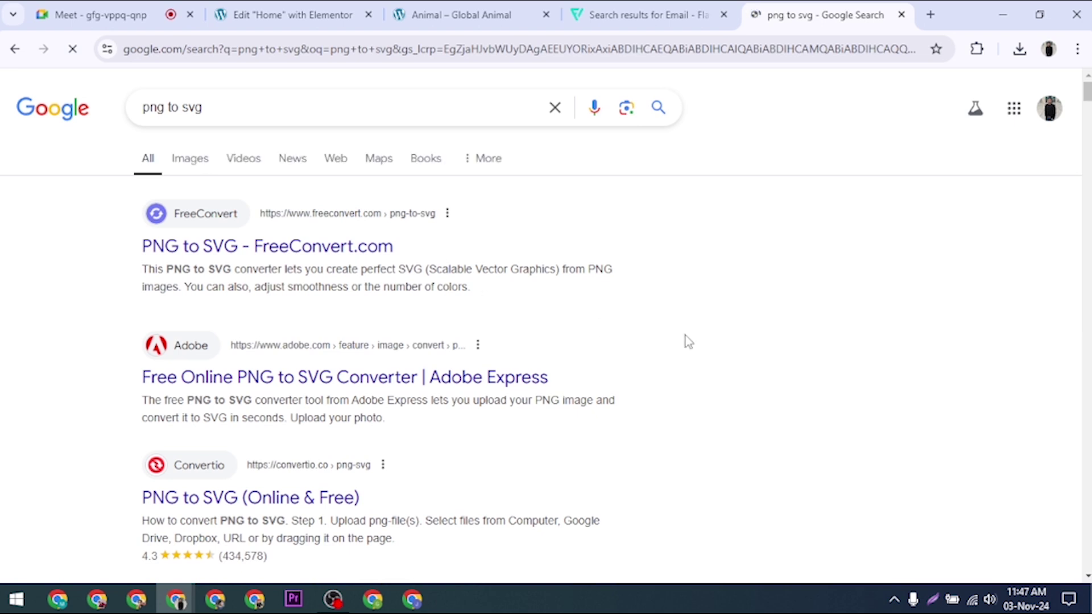
click(314, 250)
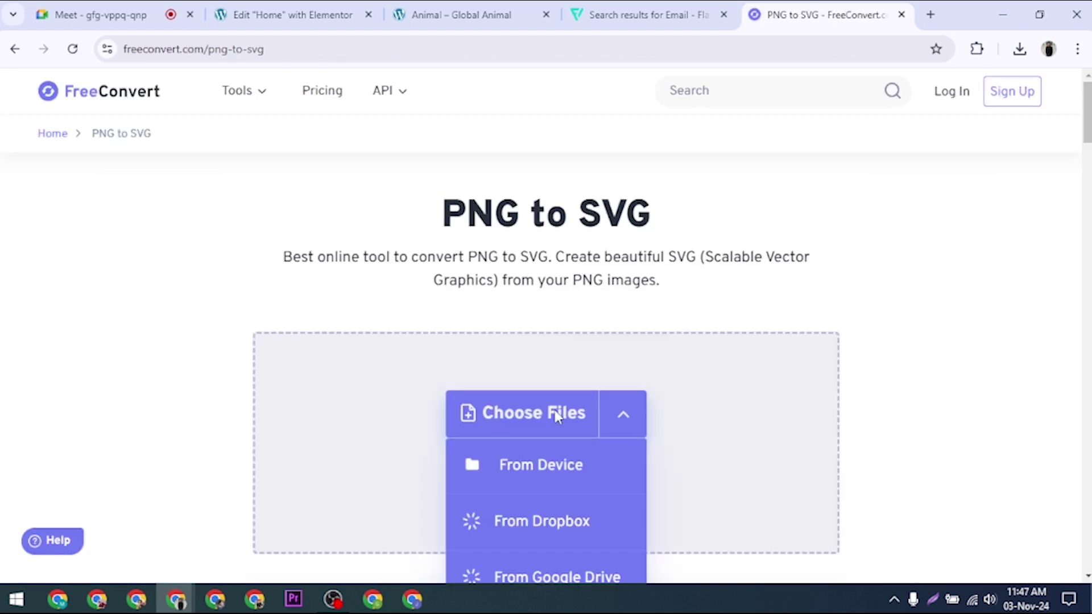
Convert email.png from Downloads to SVG and download the resulting email.svg
click(556, 410)
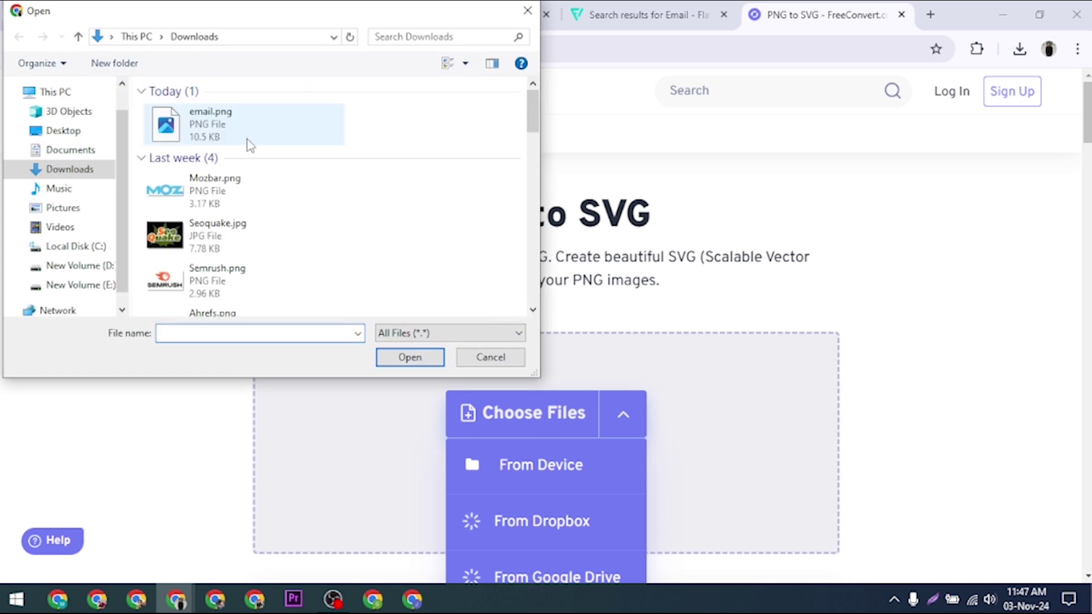
click(233, 128)
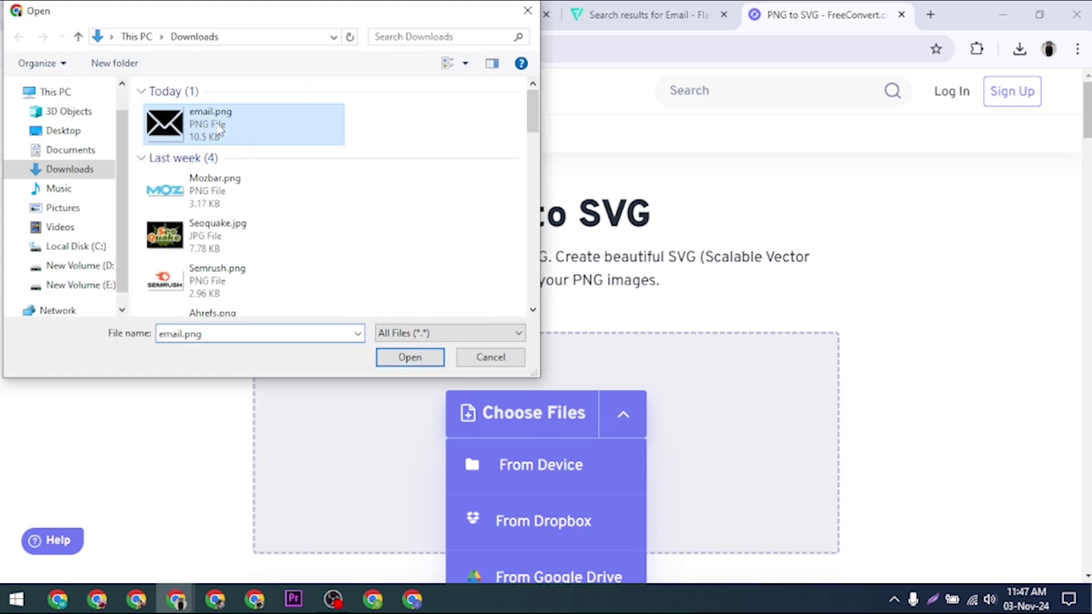
click(429, 358)
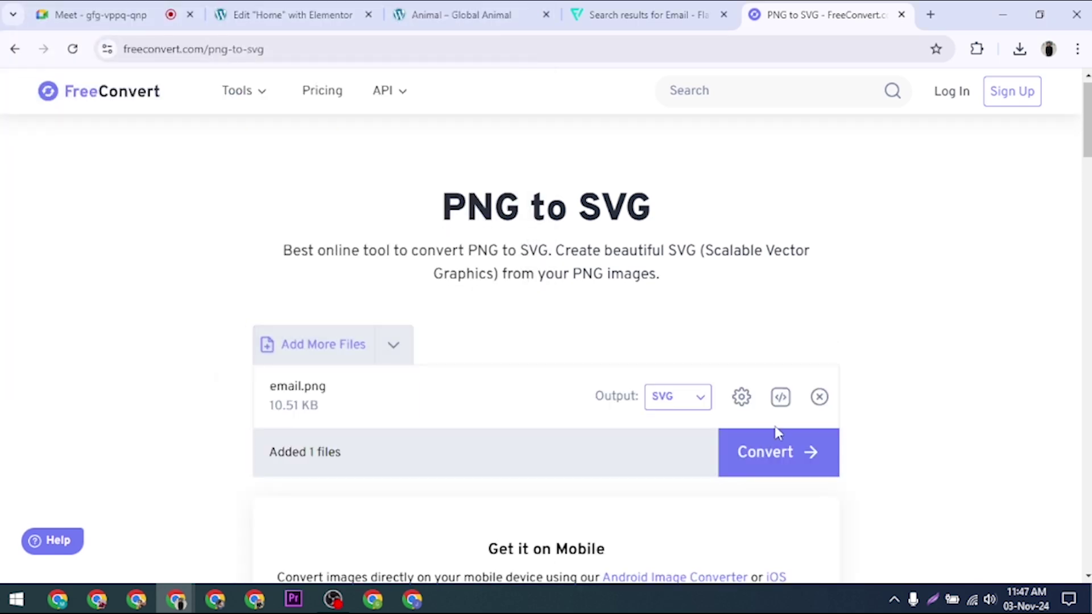
click(768, 455)
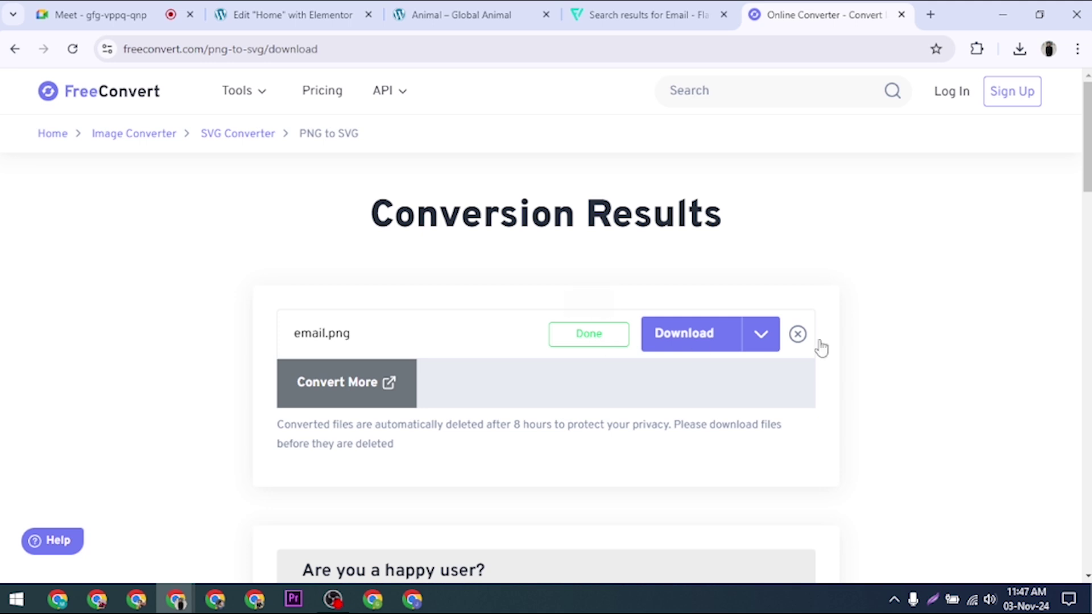
mouse_move(724, 347)
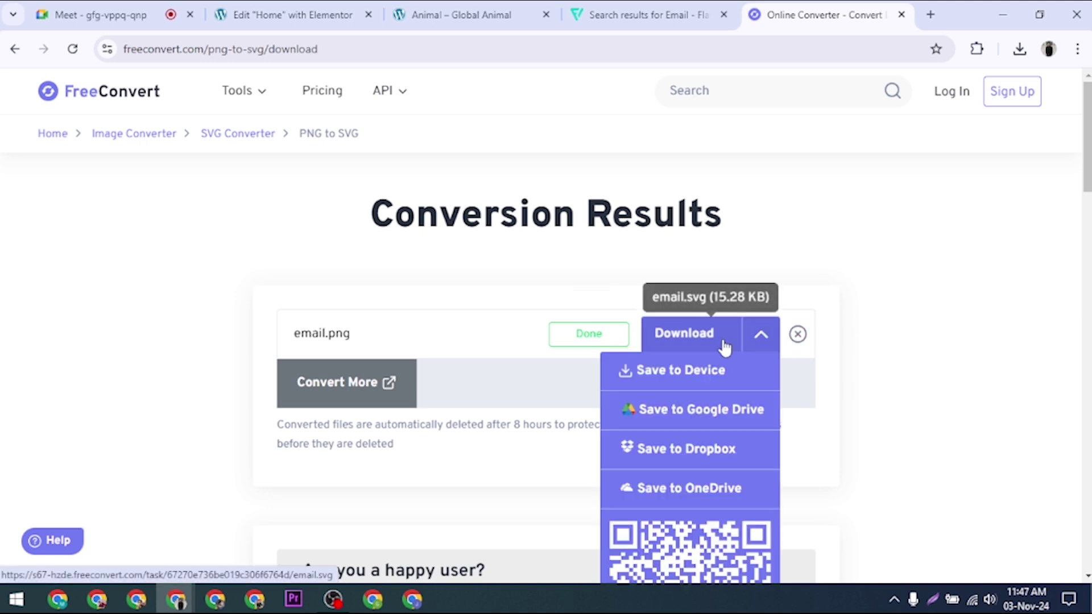
click(725, 346)
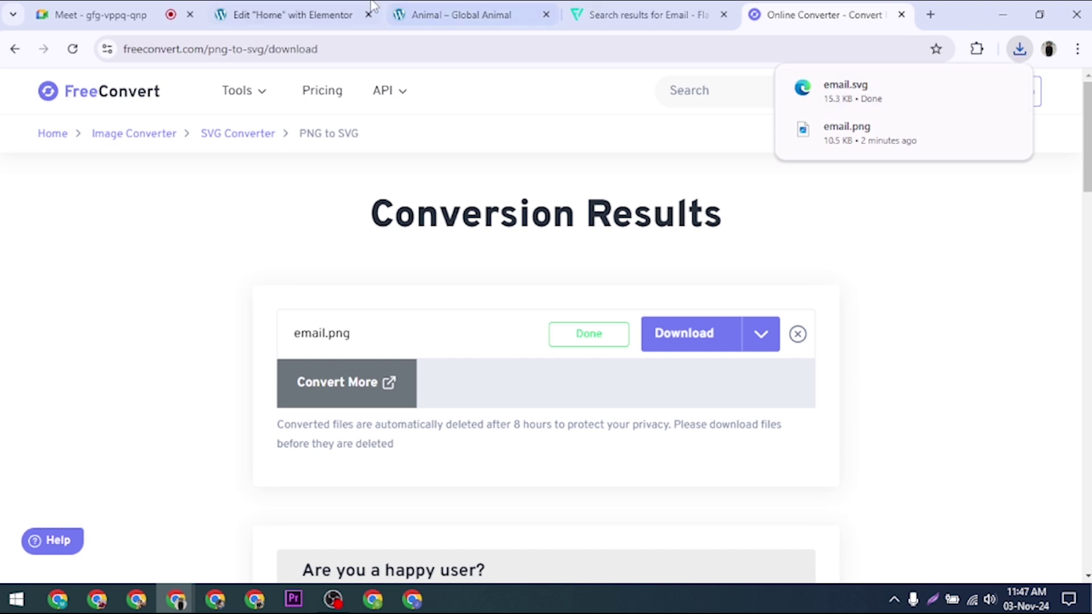
Return to the Elementor tab and upload email.svg from Downloads as the Email list item's icon
click(301, 12)
click(137, 364)
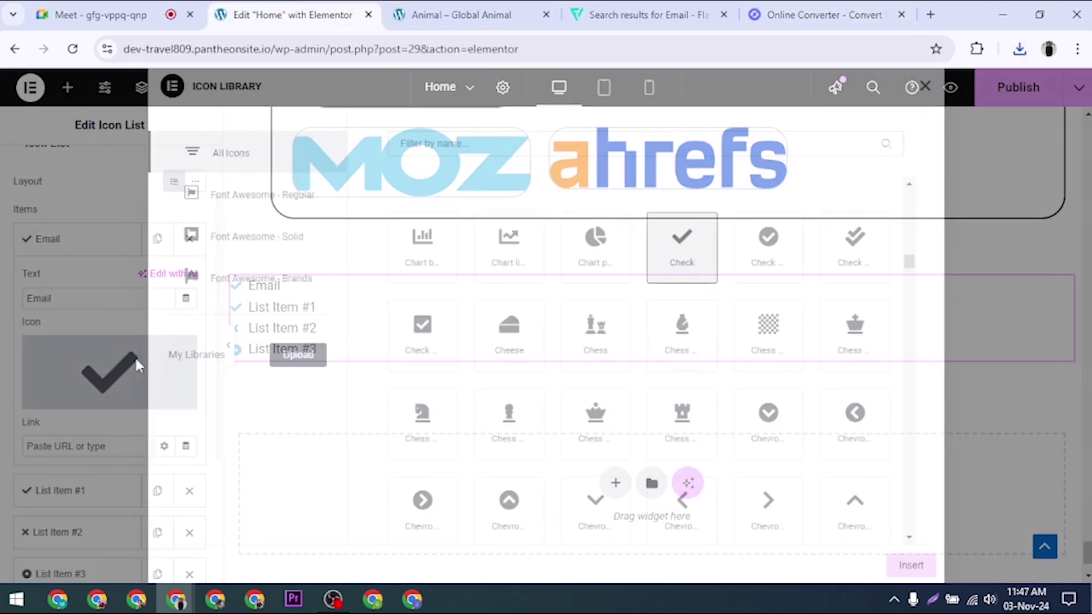
click(926, 86)
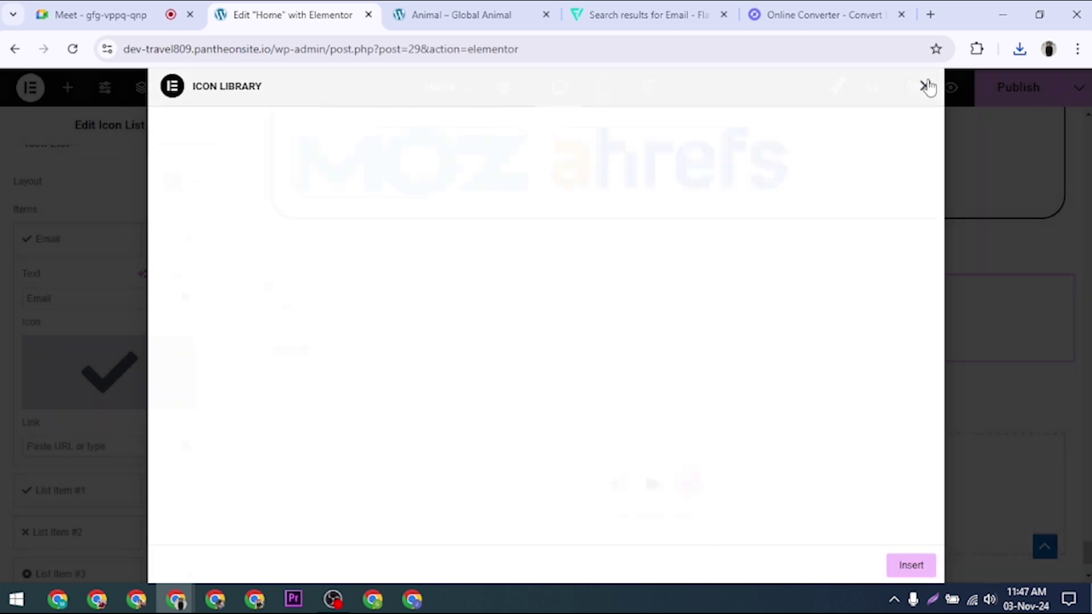
click(162, 403)
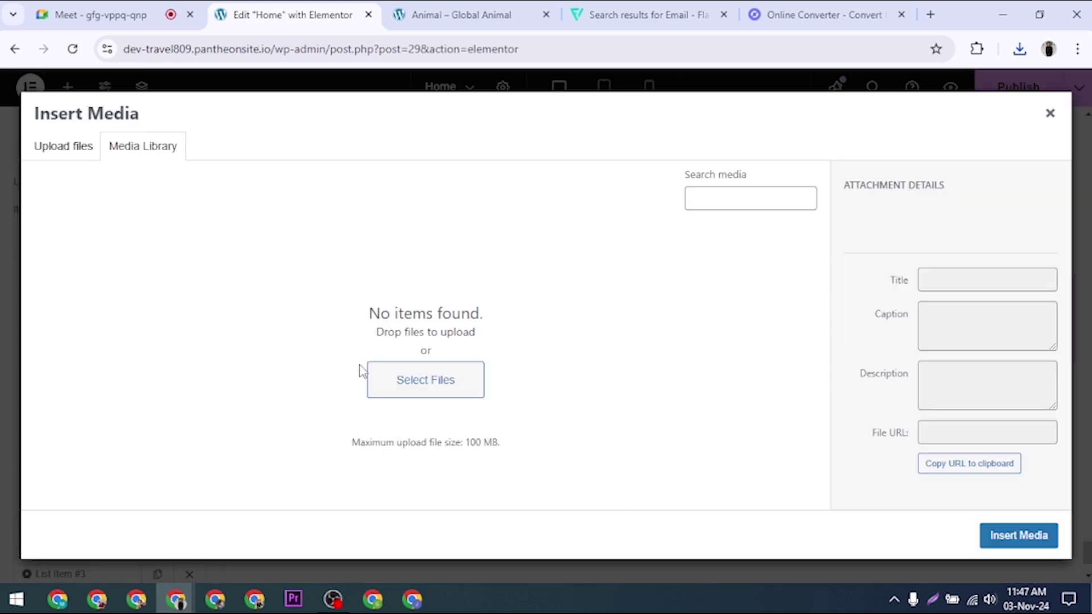
click(380, 379)
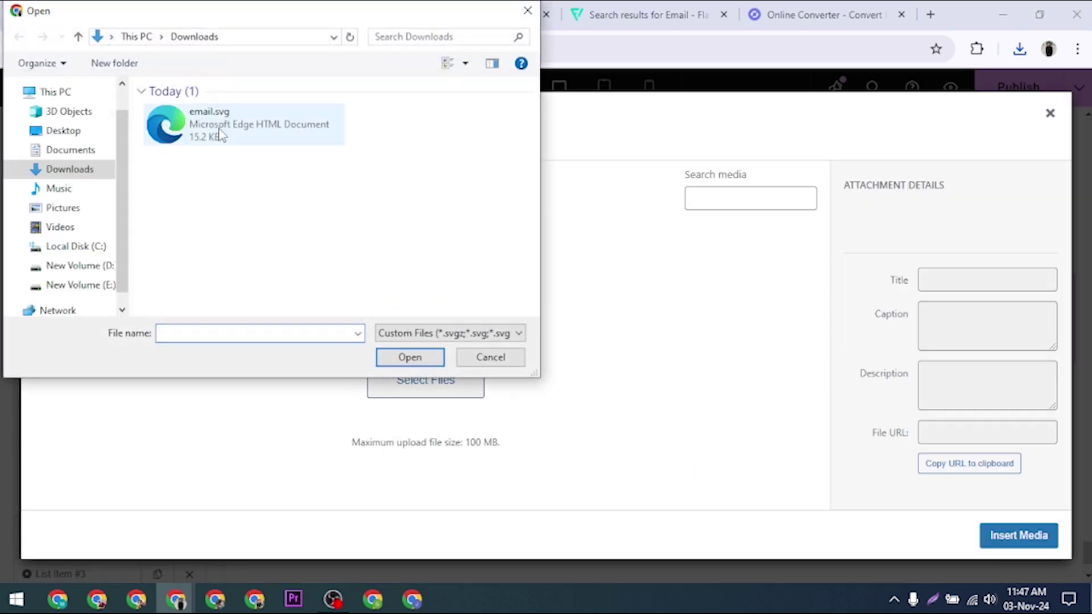
click(220, 136)
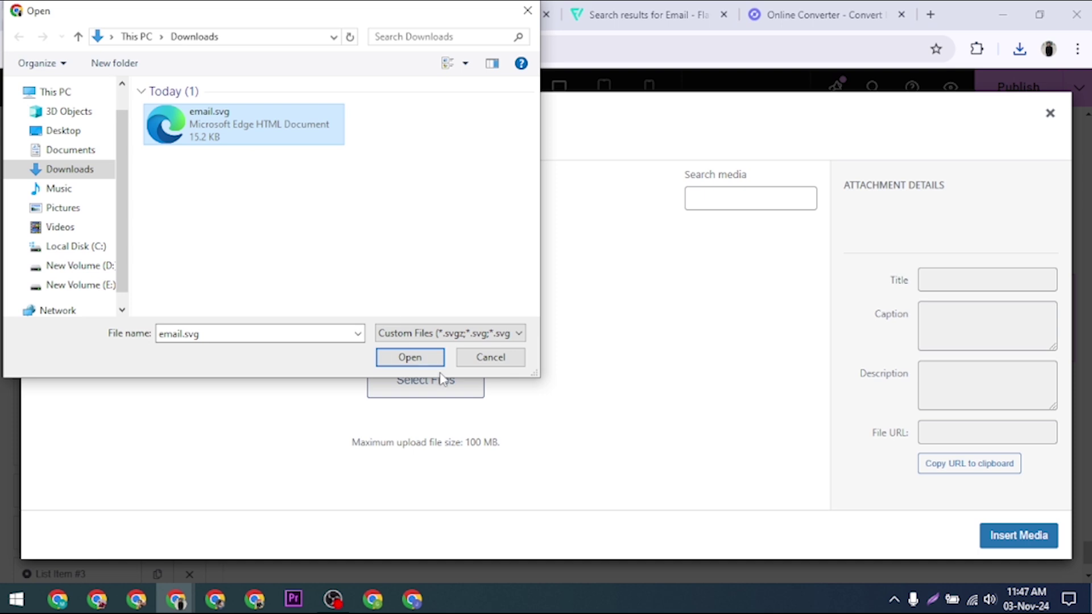
click(409, 357)
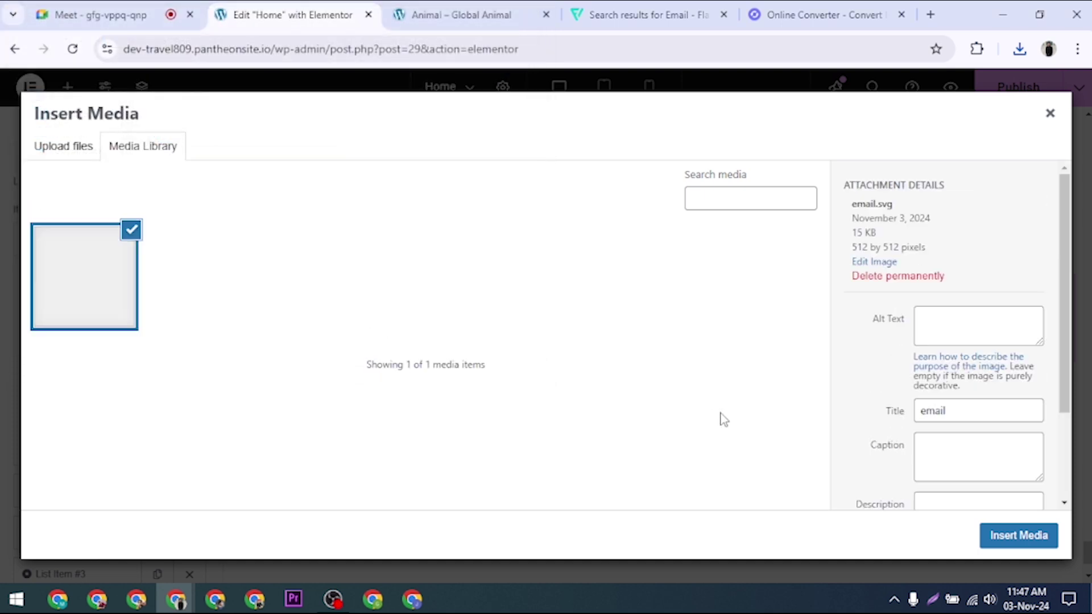
click(1021, 535)
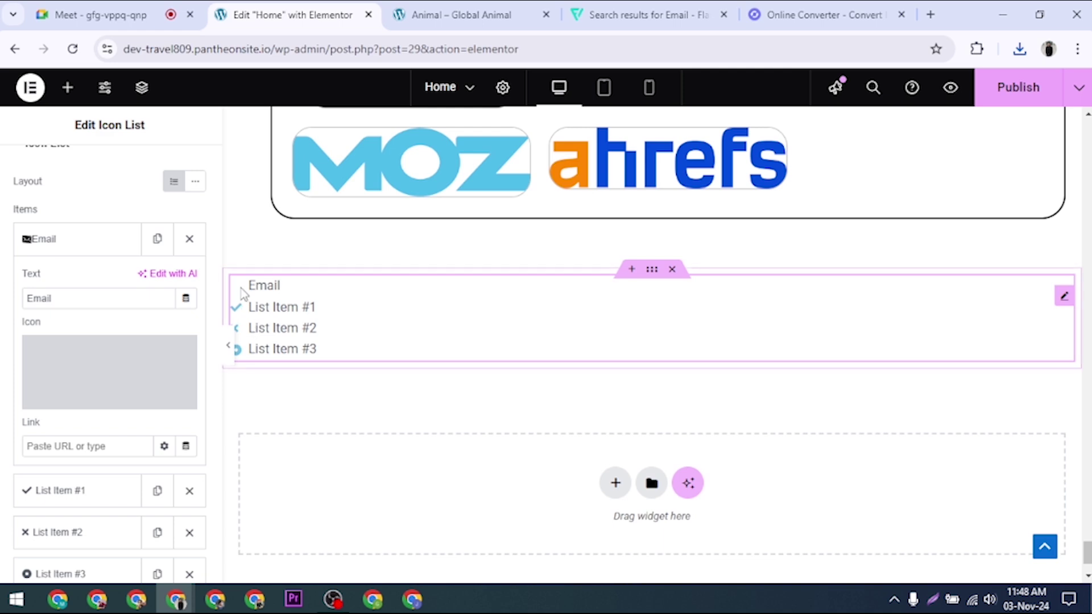
Replace the Email item's icon with the outlined address card icon from the icon library
mouse_move(141, 370)
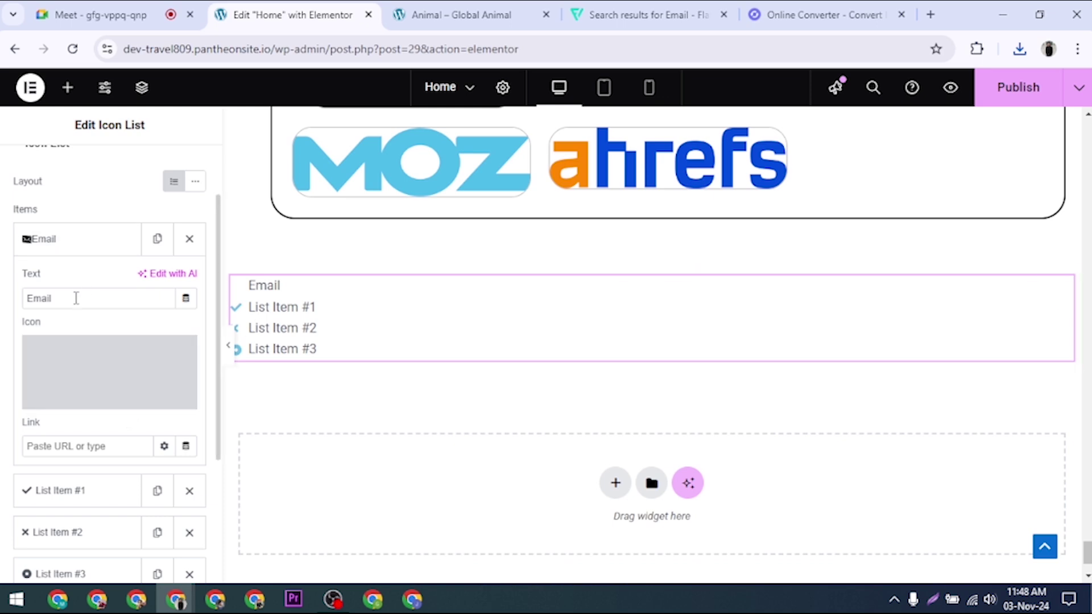
click(67, 398)
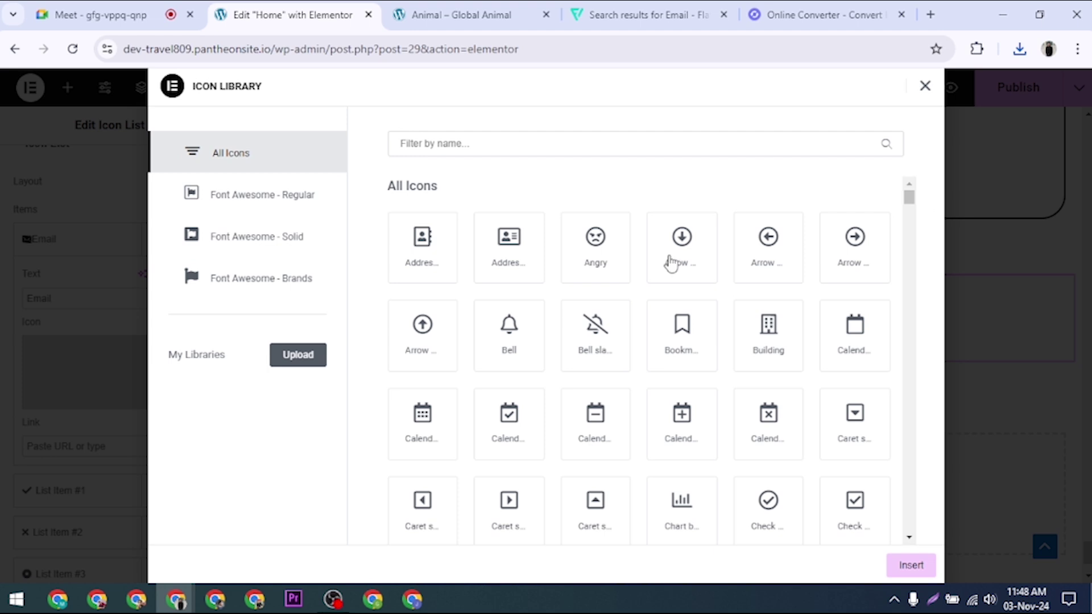
click(509, 250)
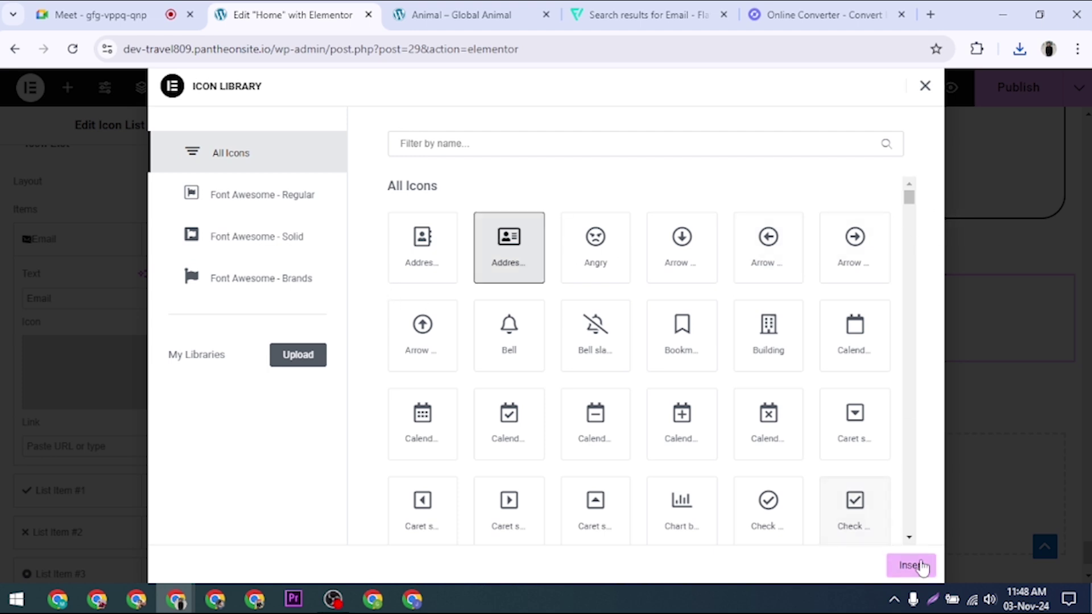
click(916, 565)
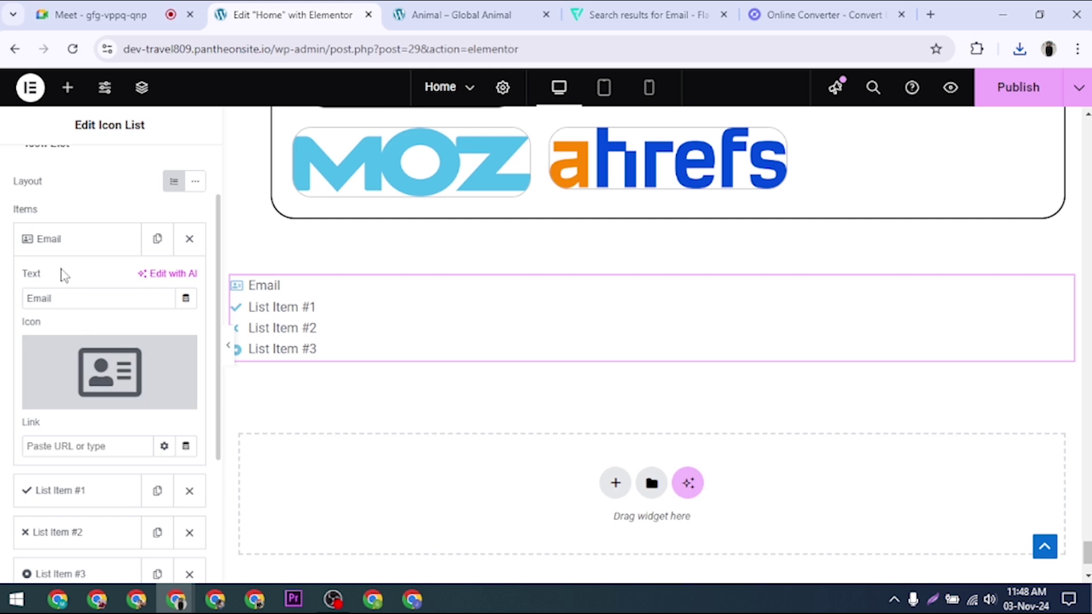
drag(58, 307, 5, 305)
scroll(95, 423, down, 1)
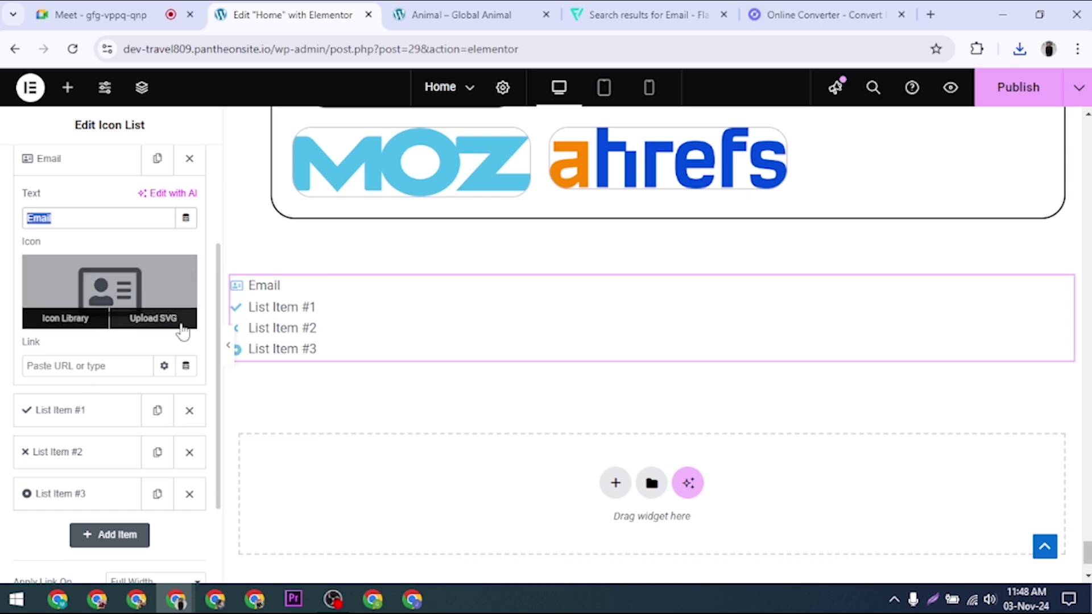
click(53, 322)
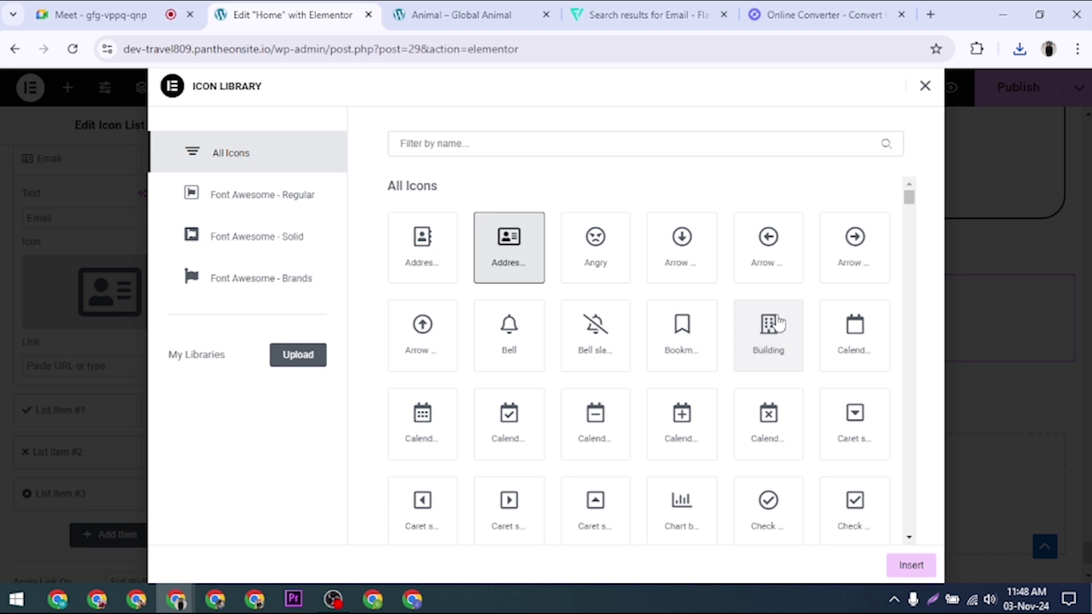
scroll(782, 341, down, 20)
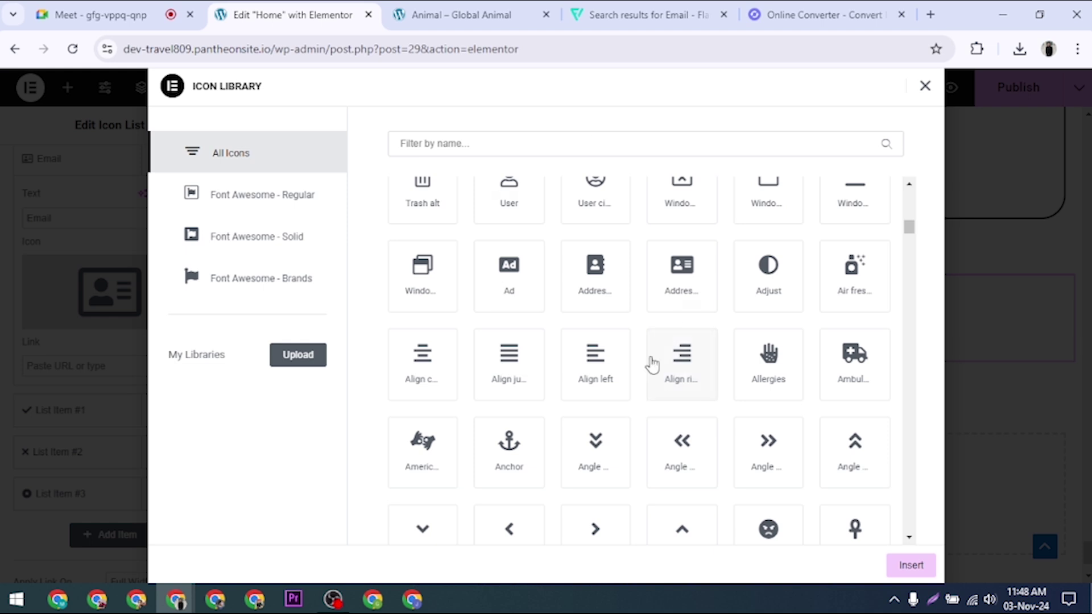
click(924, 86)
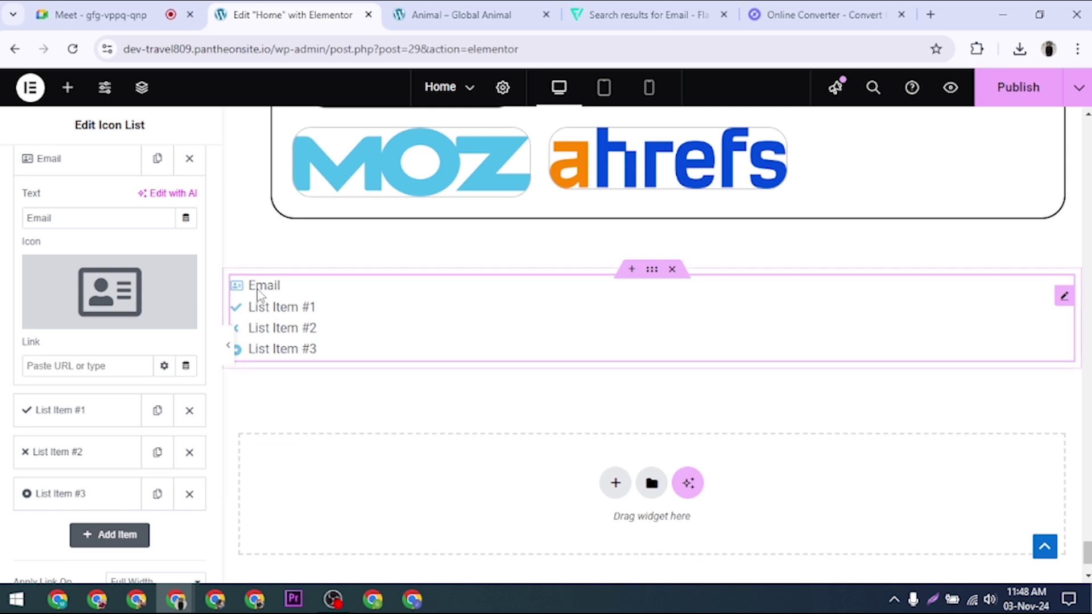
click(55, 368)
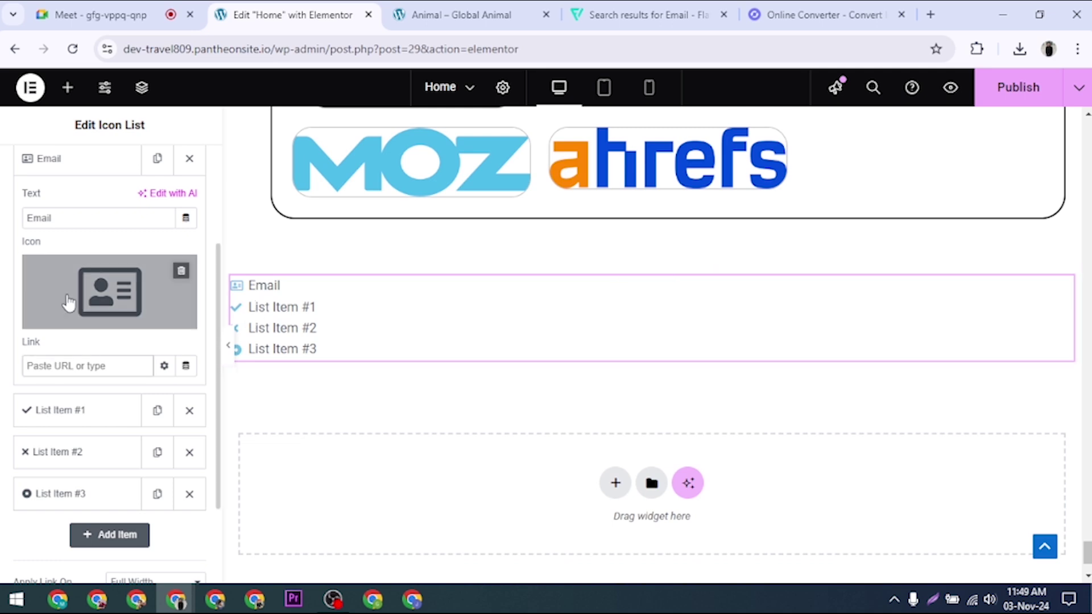
Change the icon of List Item #1 to the solid Check circle from the icon library
click(54, 164)
click(62, 200)
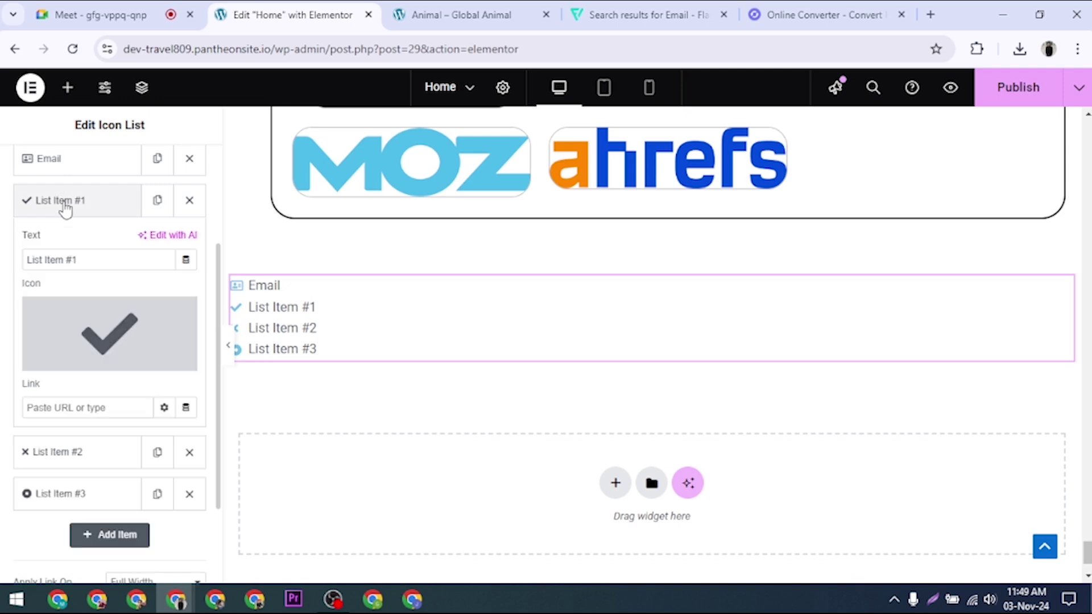
click(73, 369)
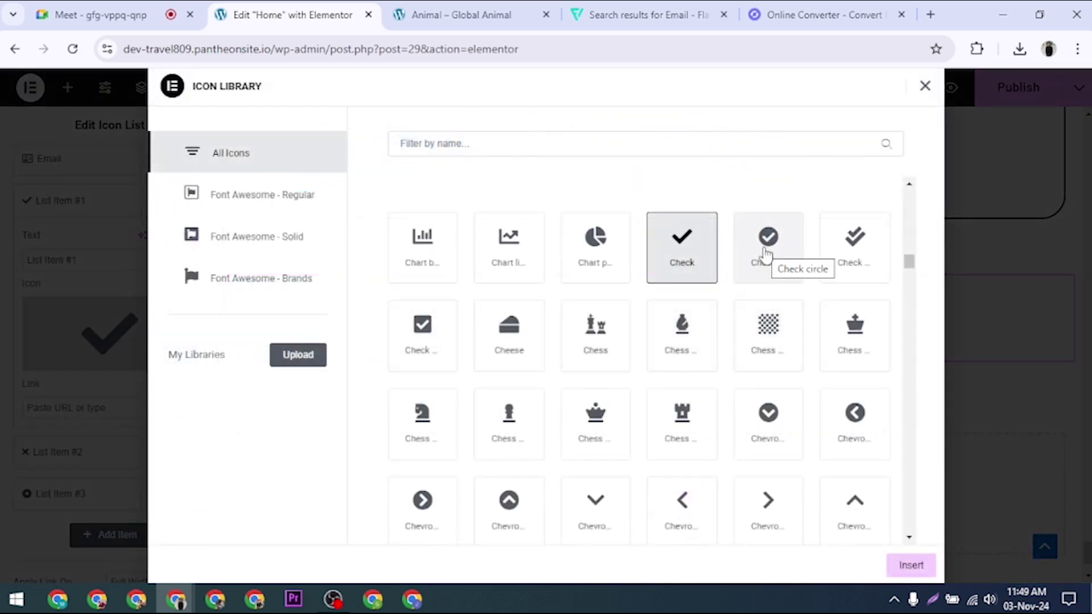
click(766, 254)
click(909, 566)
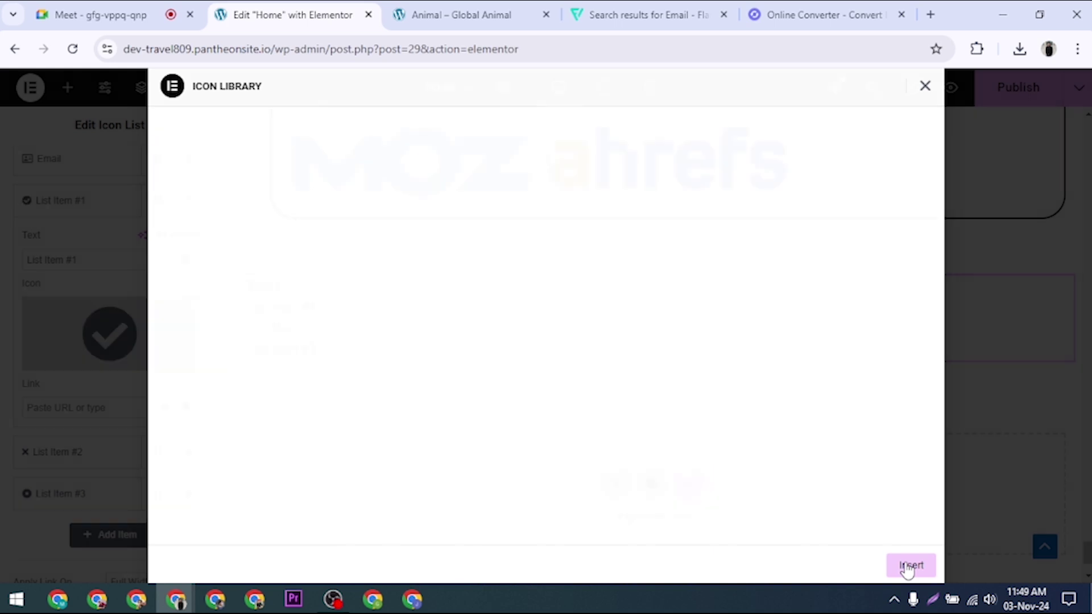
Rename List Item #1 as Yahoo and collapse its settings
drag(100, 250, 2, 262)
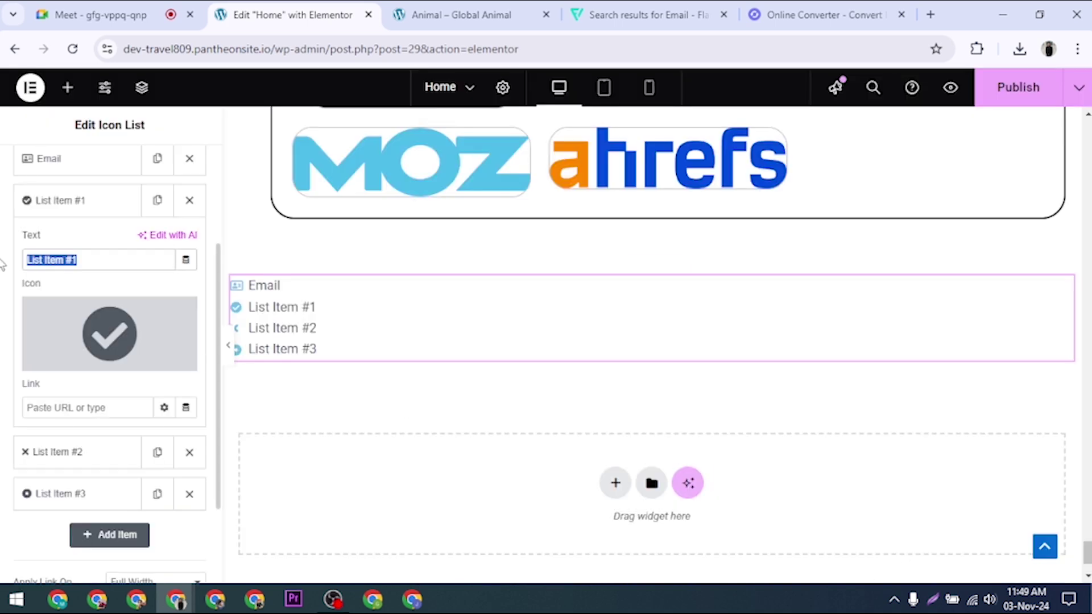
text(Ya)
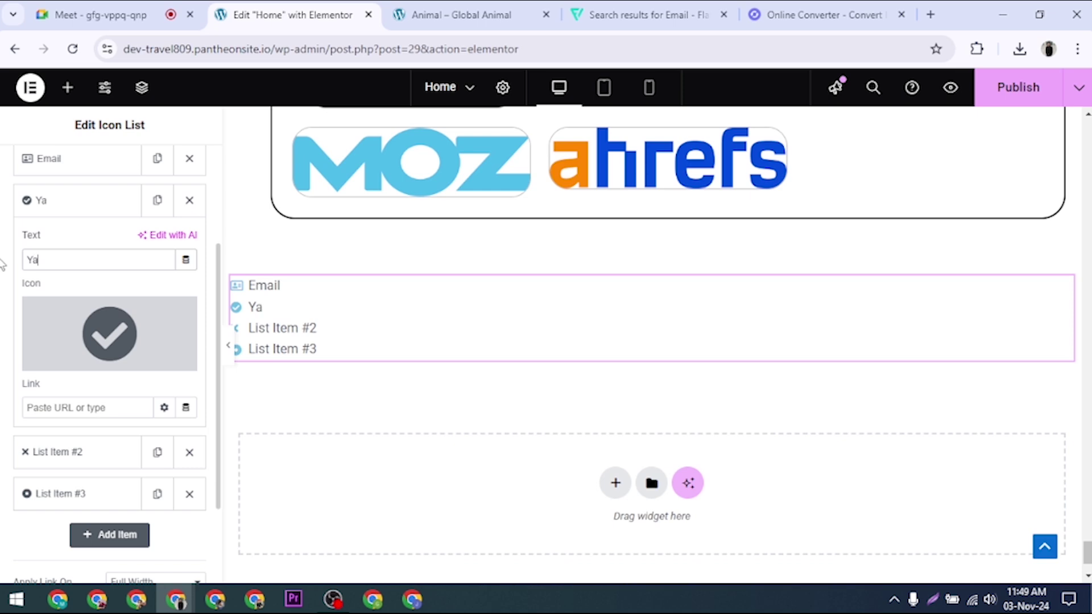
text(hoo)
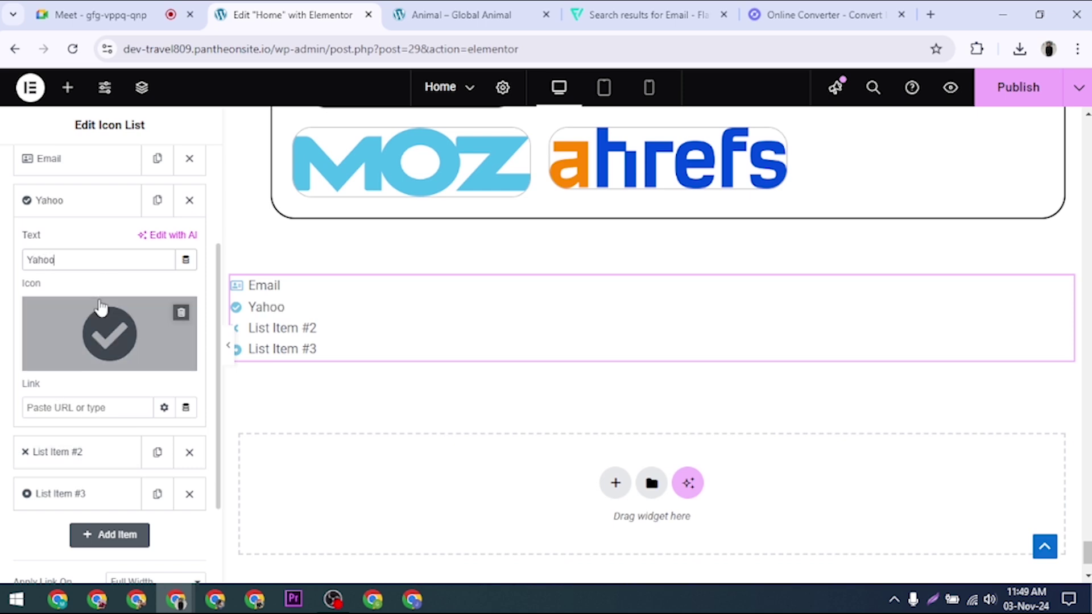
click(60, 205)
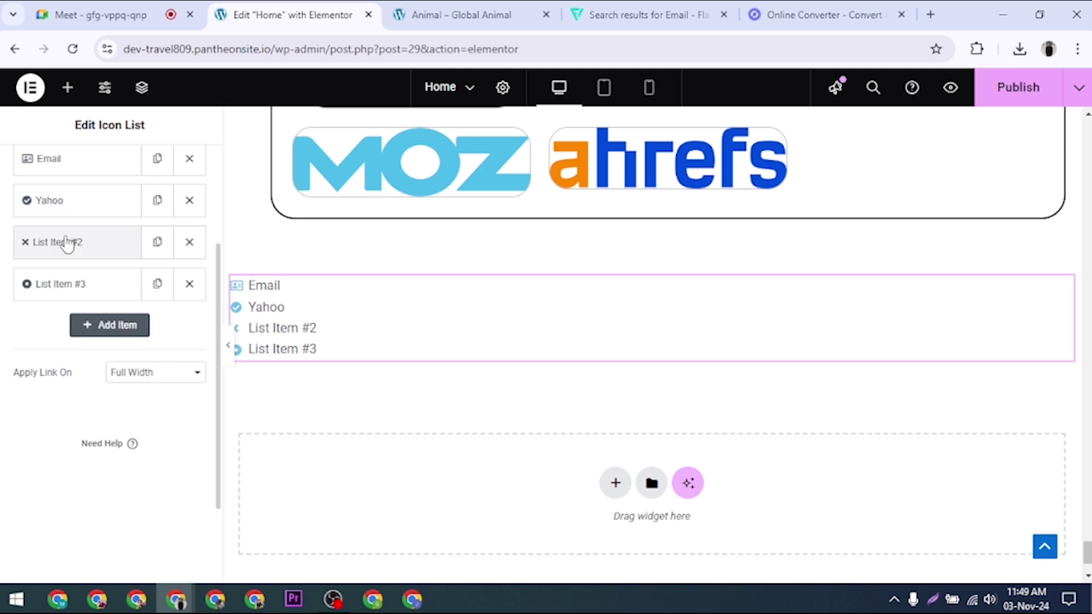
Expand List Item #2 and set its text to Website
click(62, 241)
drag(102, 301, 3, 307)
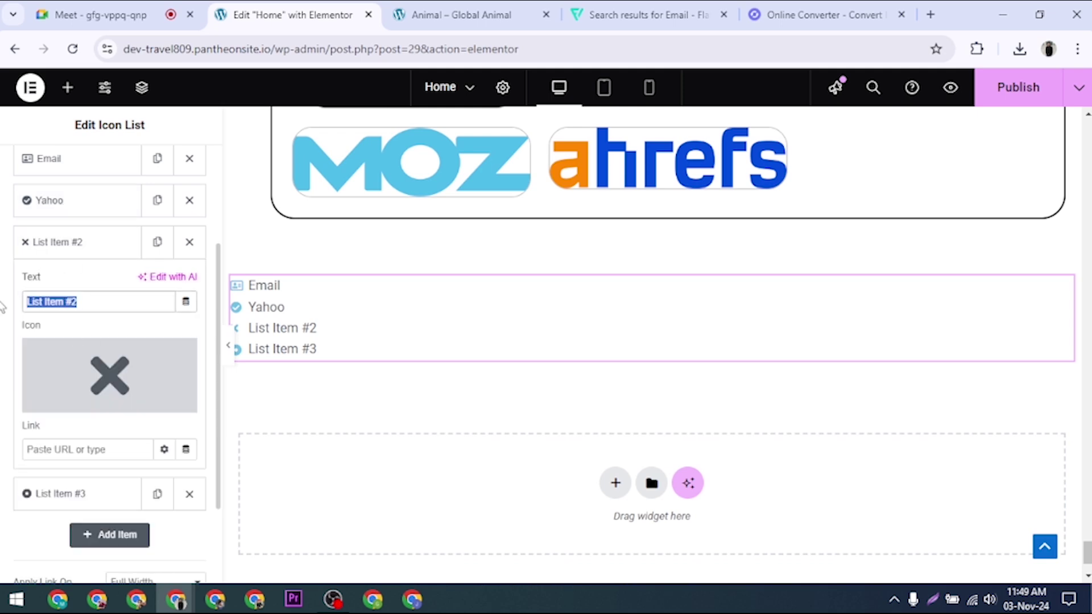
text(Website)
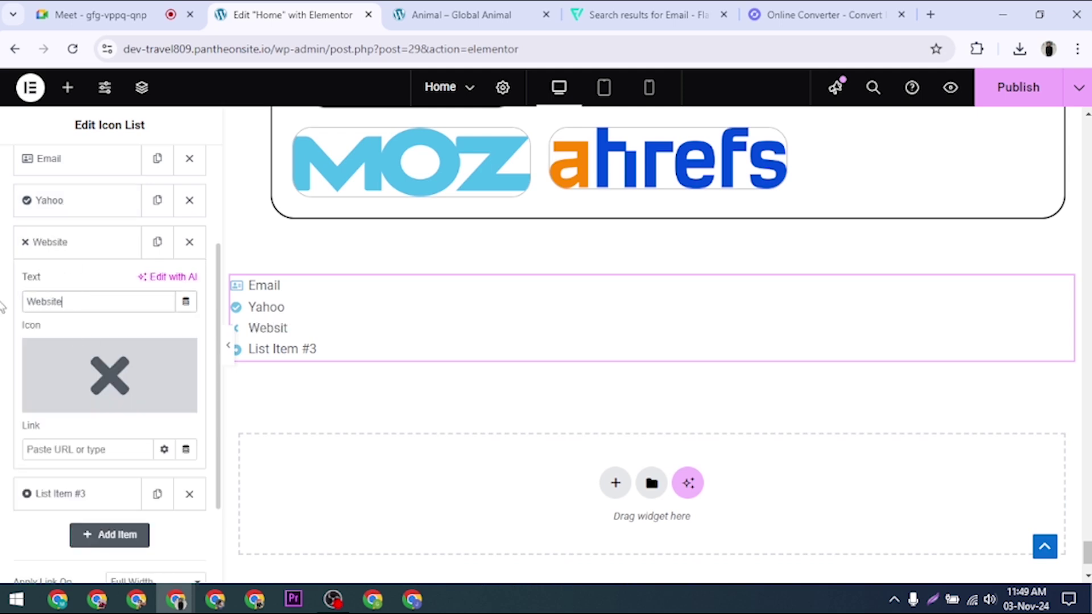
Filter the icon library by "glo", insert the Globe icon for the Website item and collapse its settings
click(66, 403)
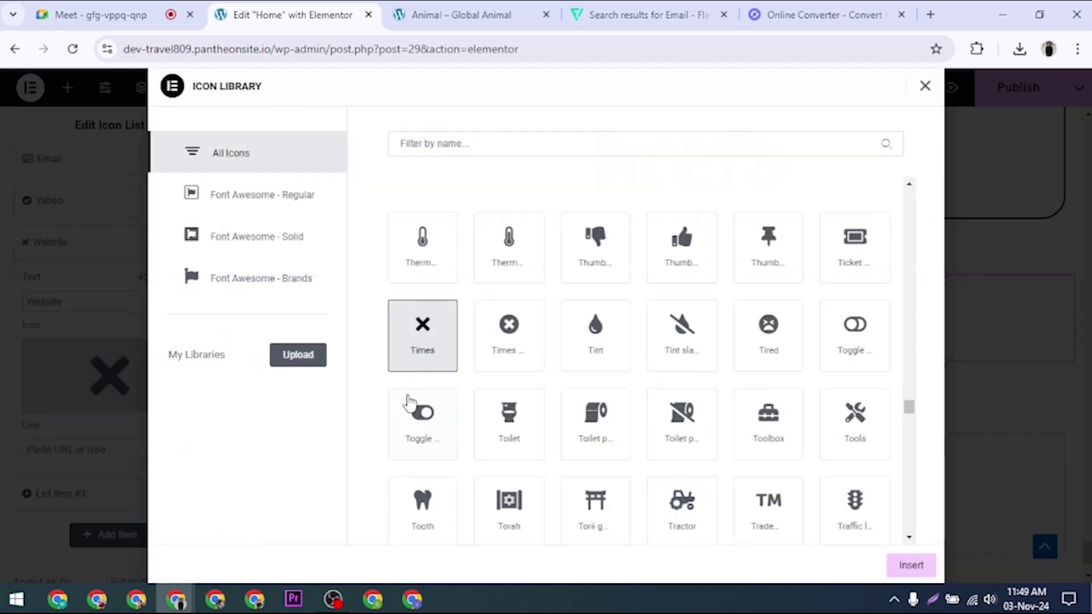
click(456, 142)
text(web)
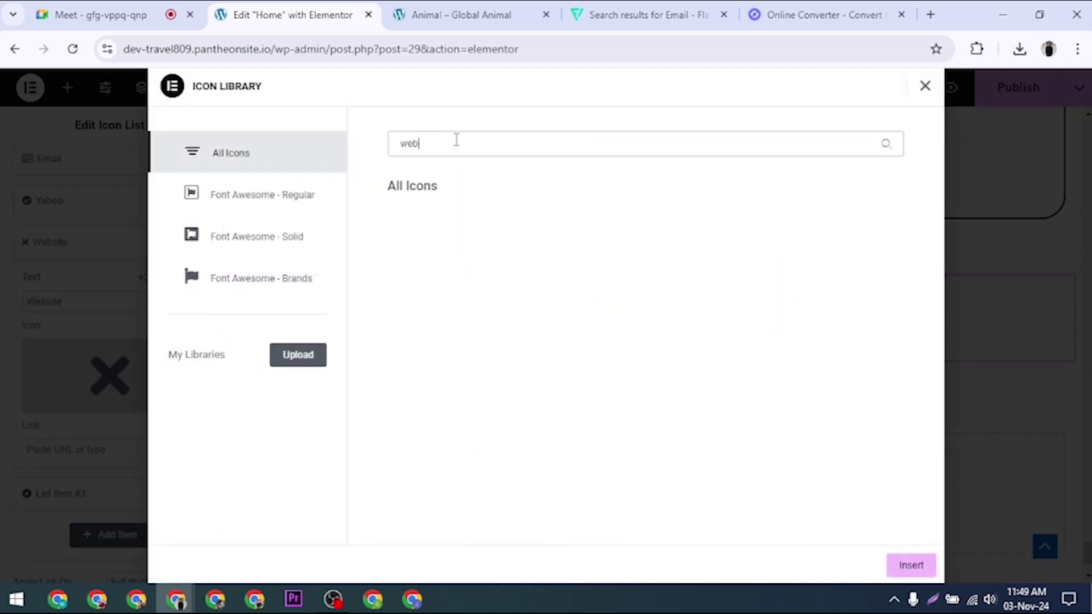
key(BackSpace)
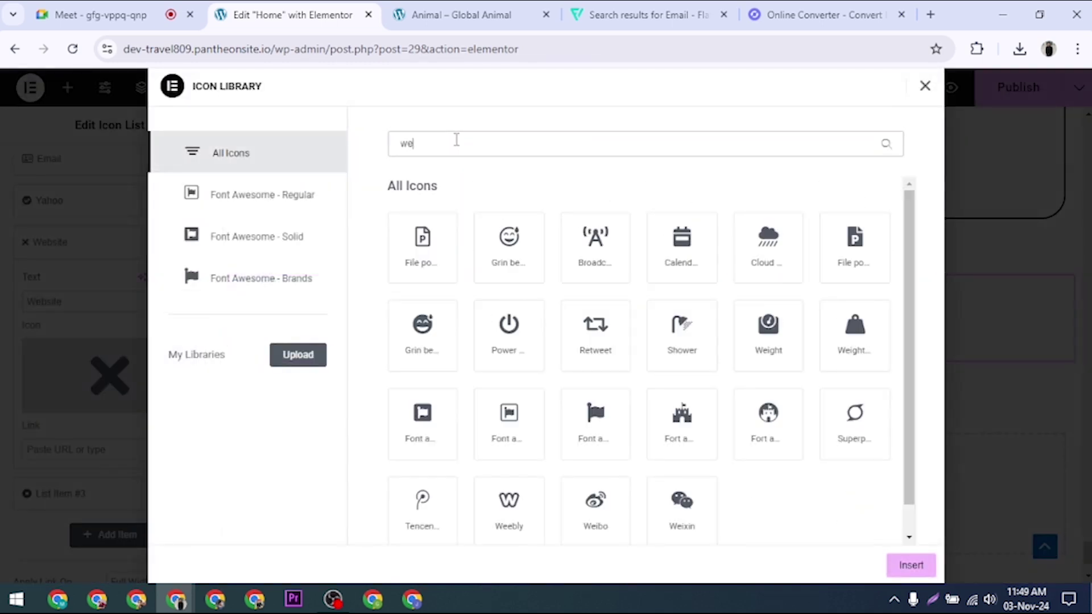
key(BackSpace)
key(BackSpace)
text(glo)
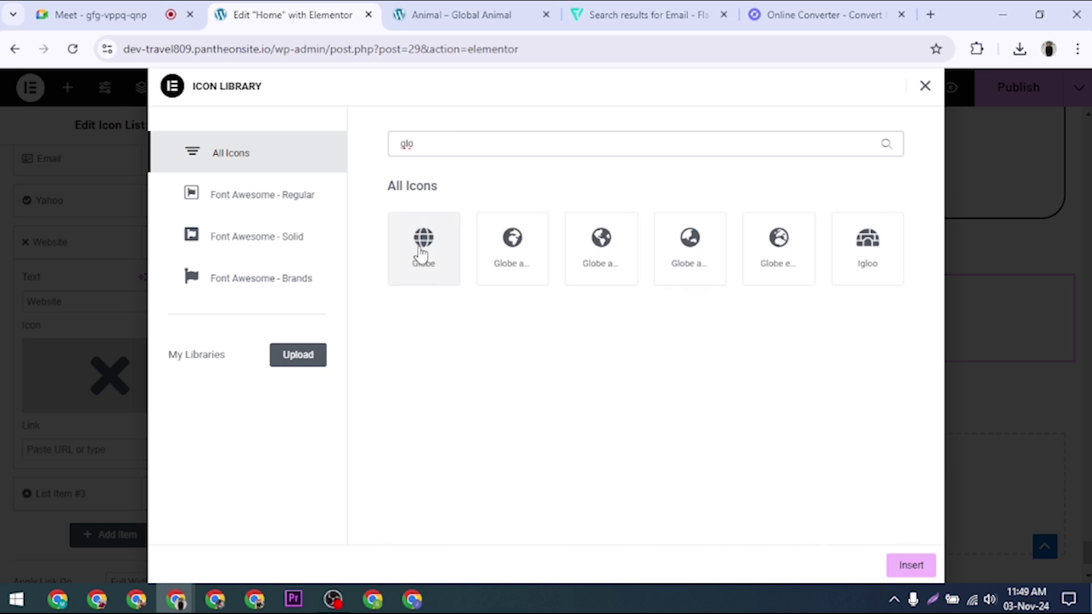
click(421, 257)
click(913, 566)
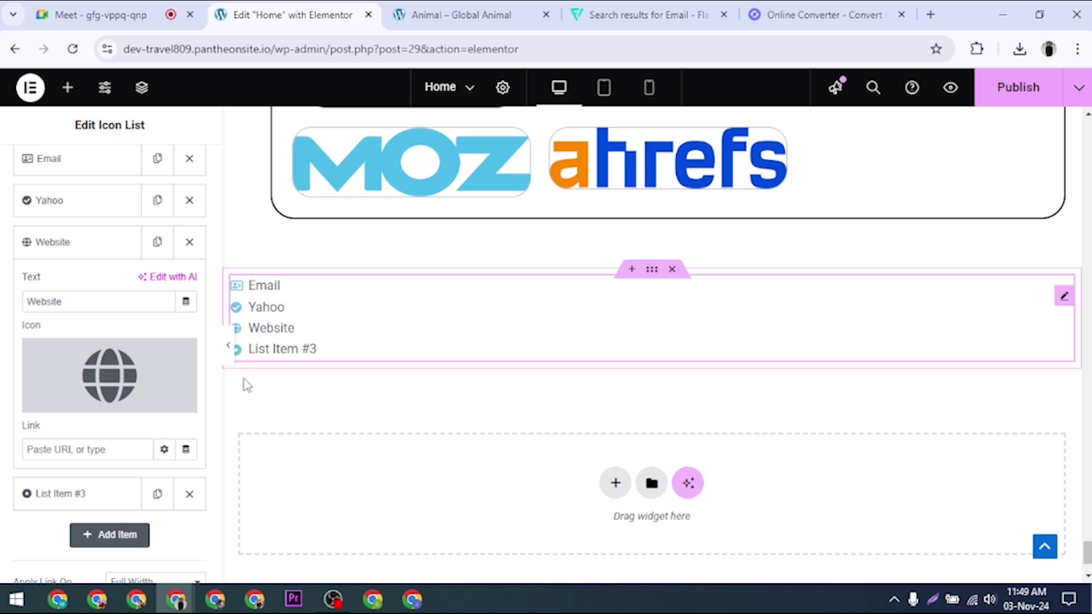
click(74, 251)
Expand List Item #3 and set its text to Tiktok
click(78, 282)
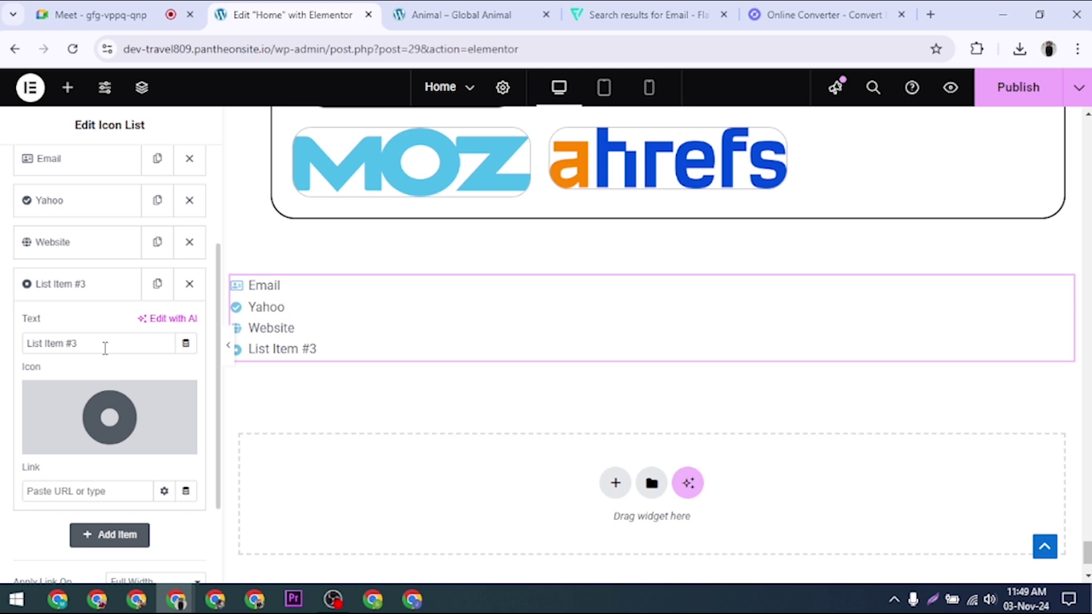
drag(105, 348, 2, 347)
text(t)
key(BackSpace)
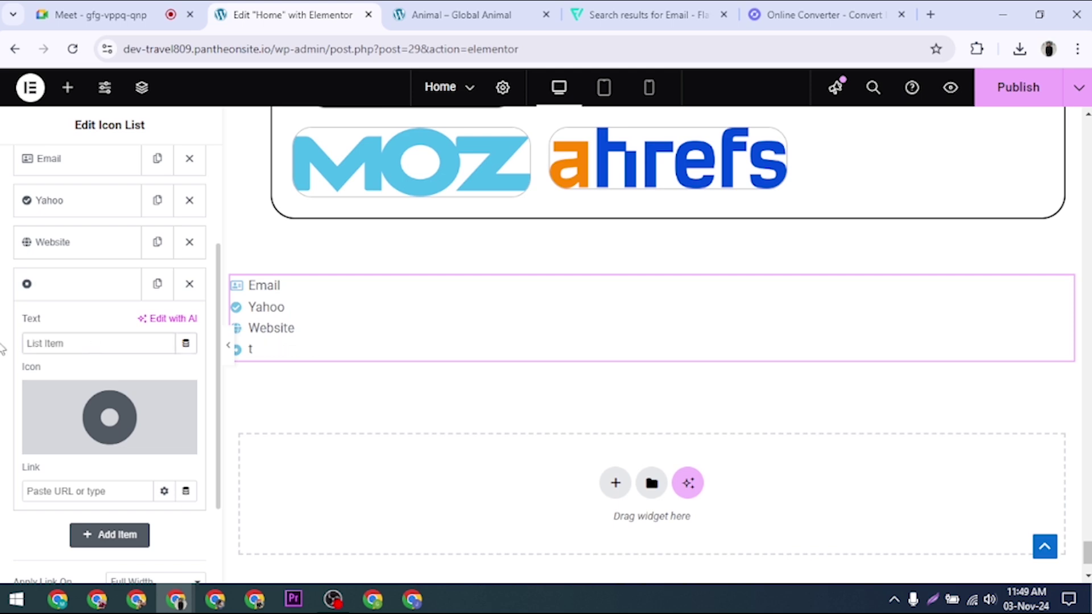
text(Tiktok)
Filter the icon library by "tik", insert the Tiktok icon for the Tiktok item and collapse its settings
mouse_move(73, 452)
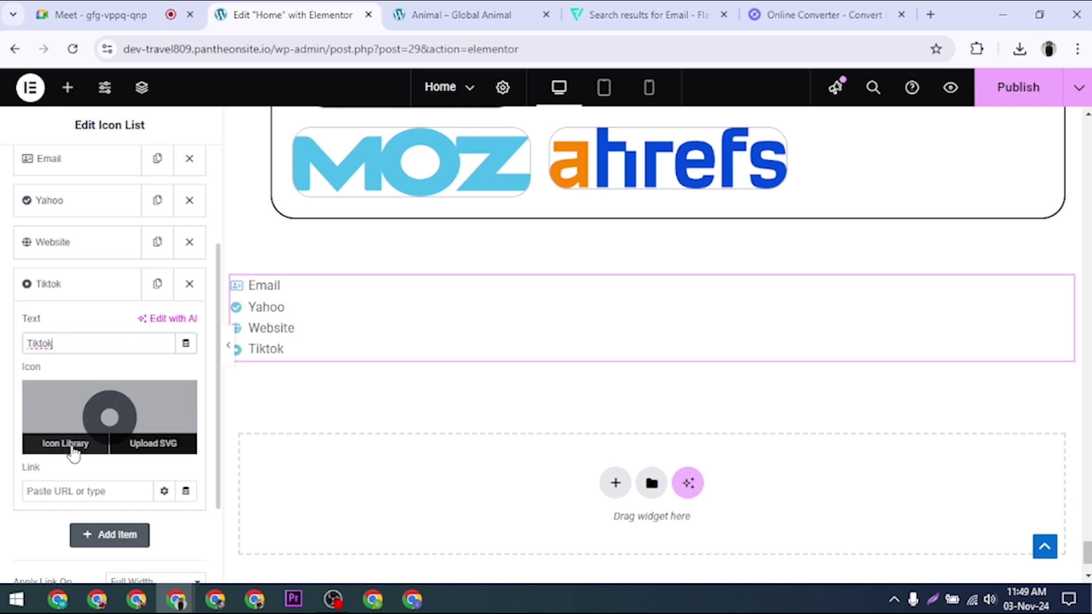
click(72, 447)
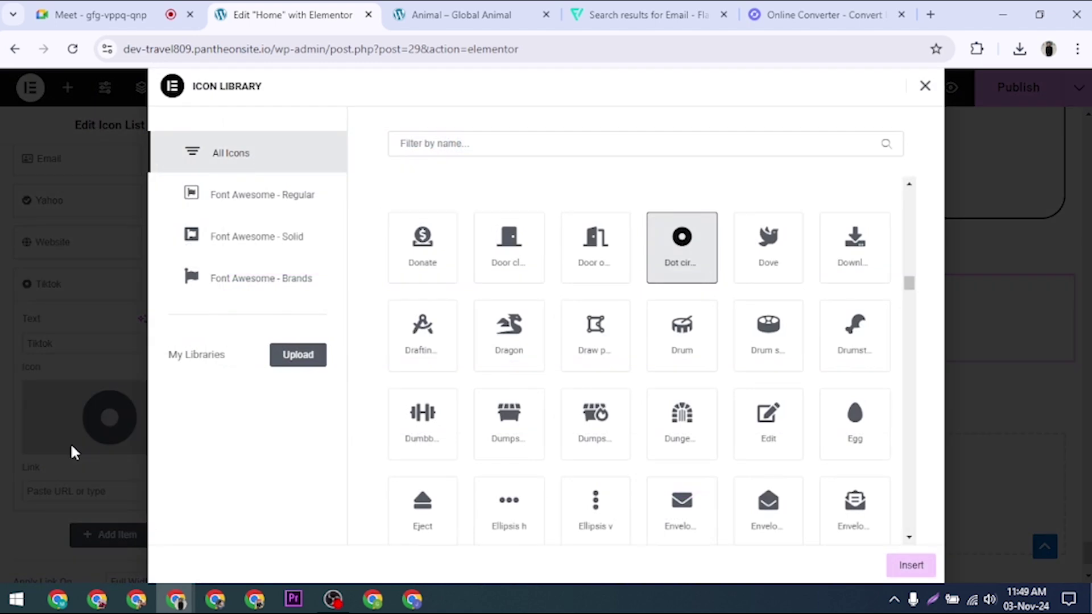
click(464, 147)
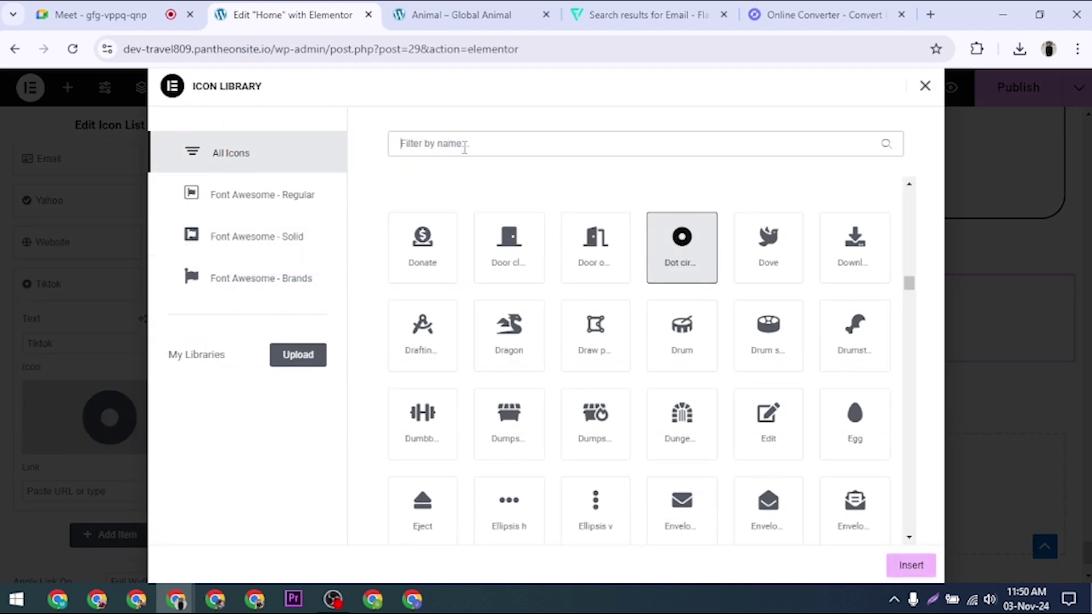
text(tik)
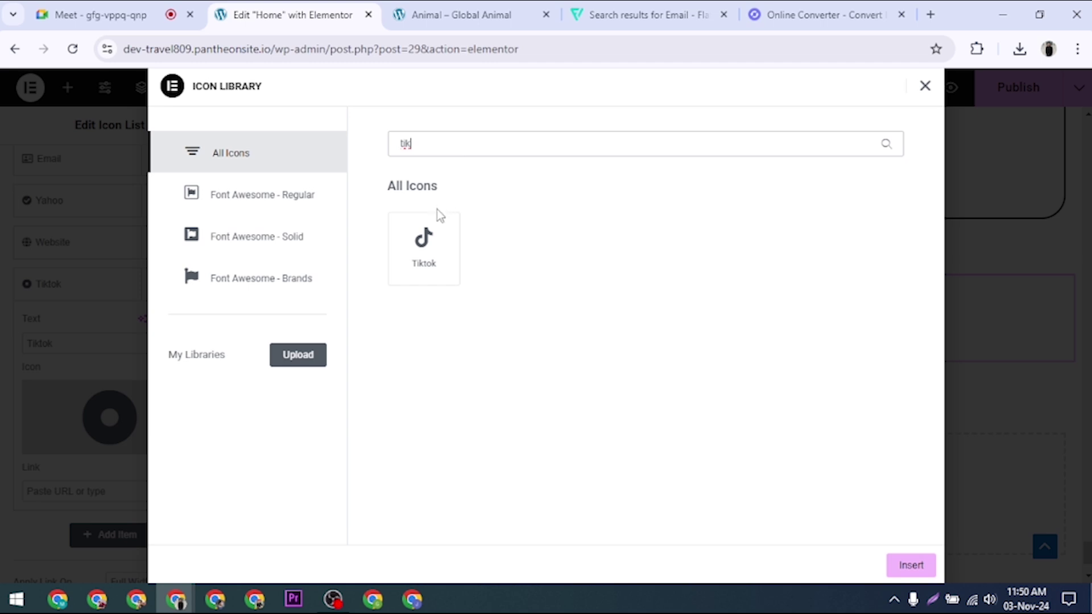
click(429, 260)
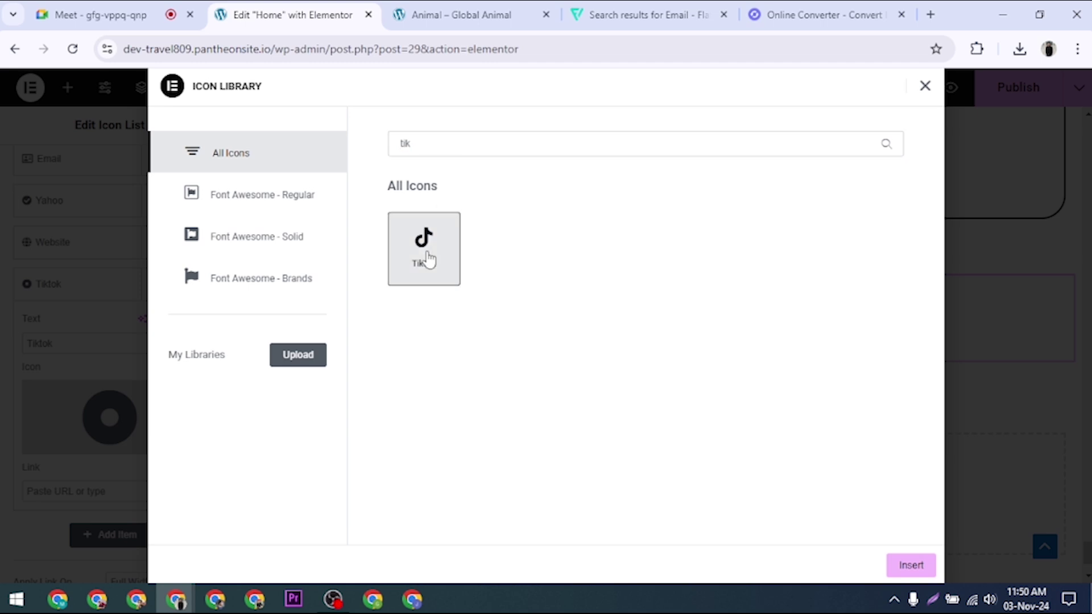
click(920, 568)
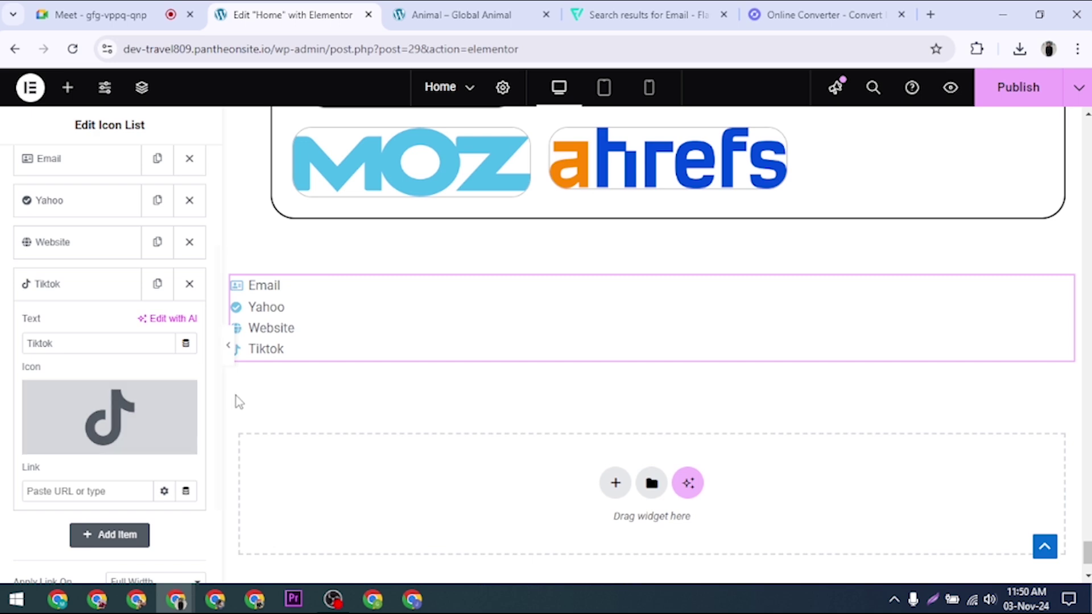
click(55, 284)
Replace the Email item's icon with the outlined Envelope found by filtering for "en", and collapse the item
click(78, 171)
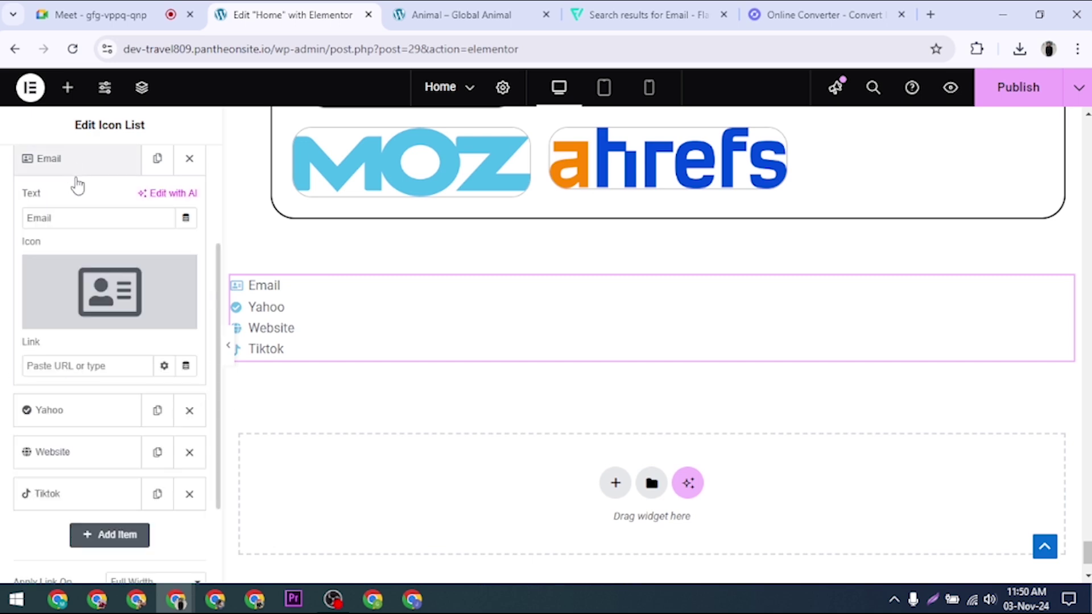
click(54, 317)
click(449, 147)
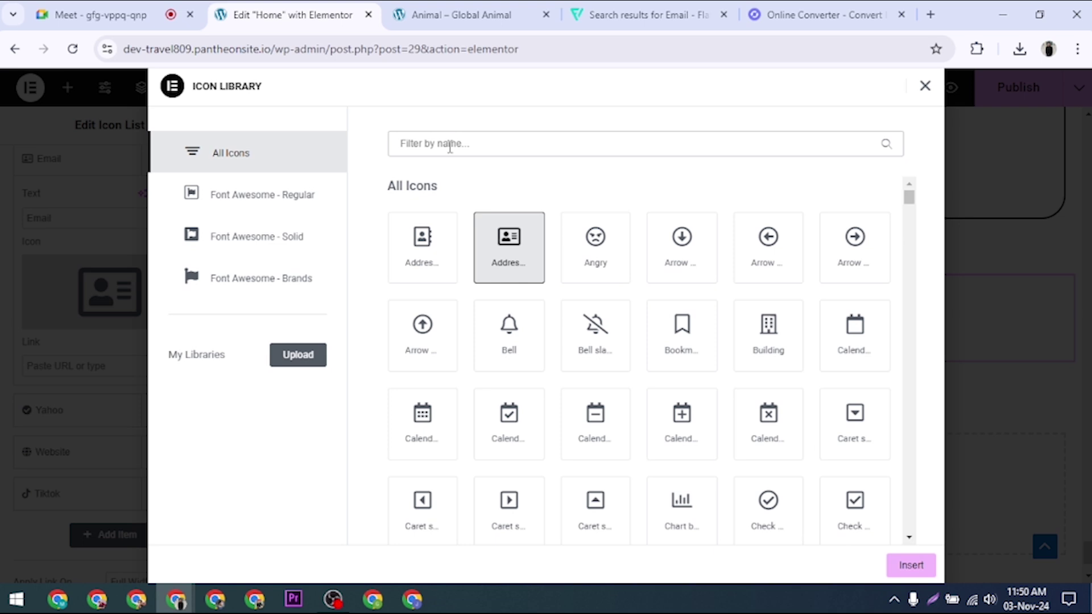
text(en)
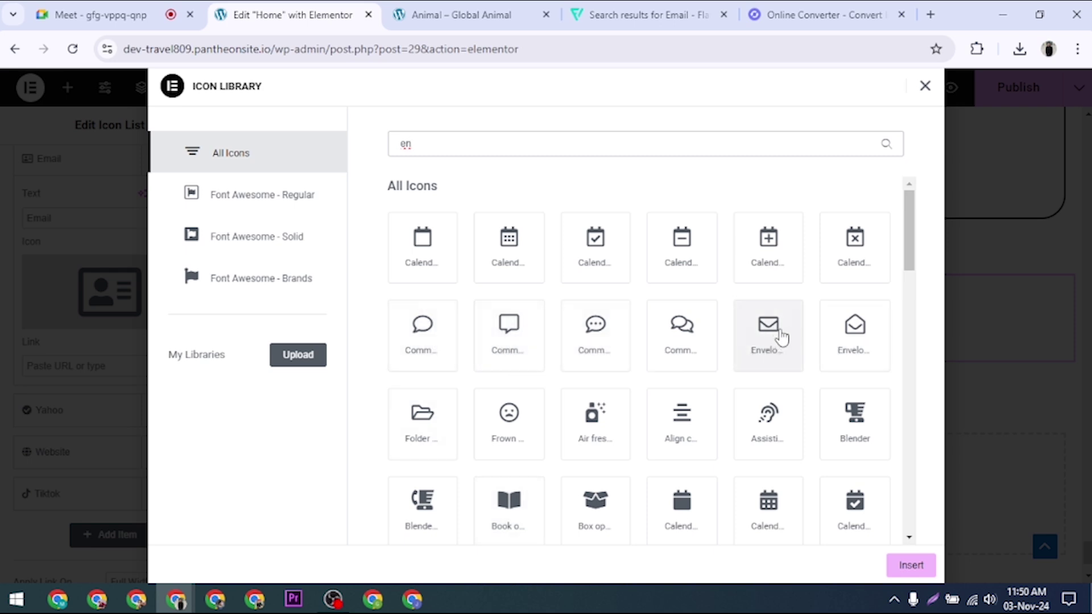
click(781, 336)
click(910, 567)
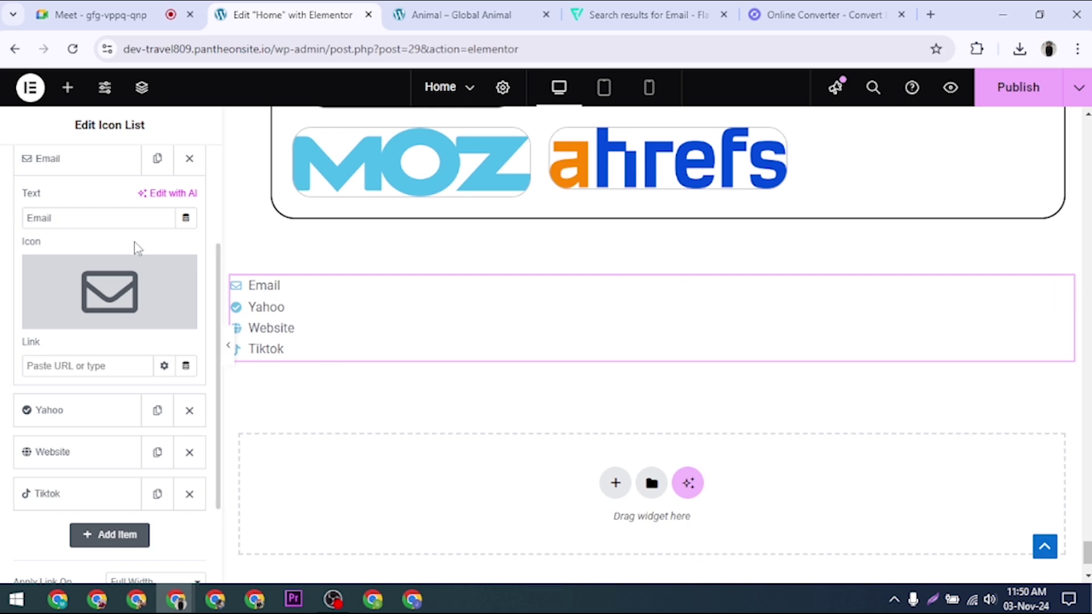
click(51, 167)
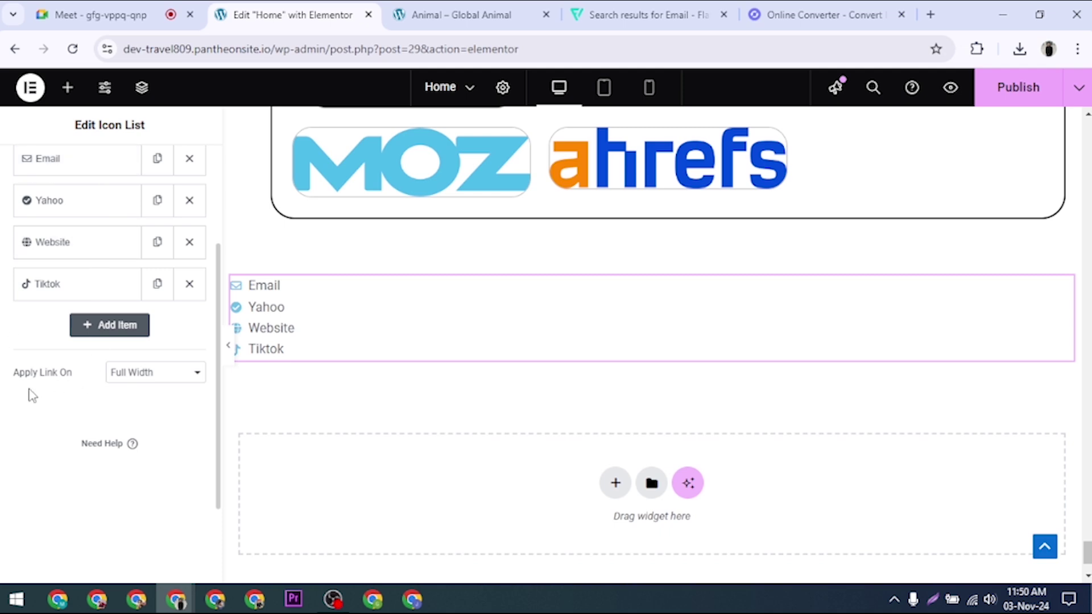
Try the Inline option for Apply Link On and return it to Full Width
click(136, 377)
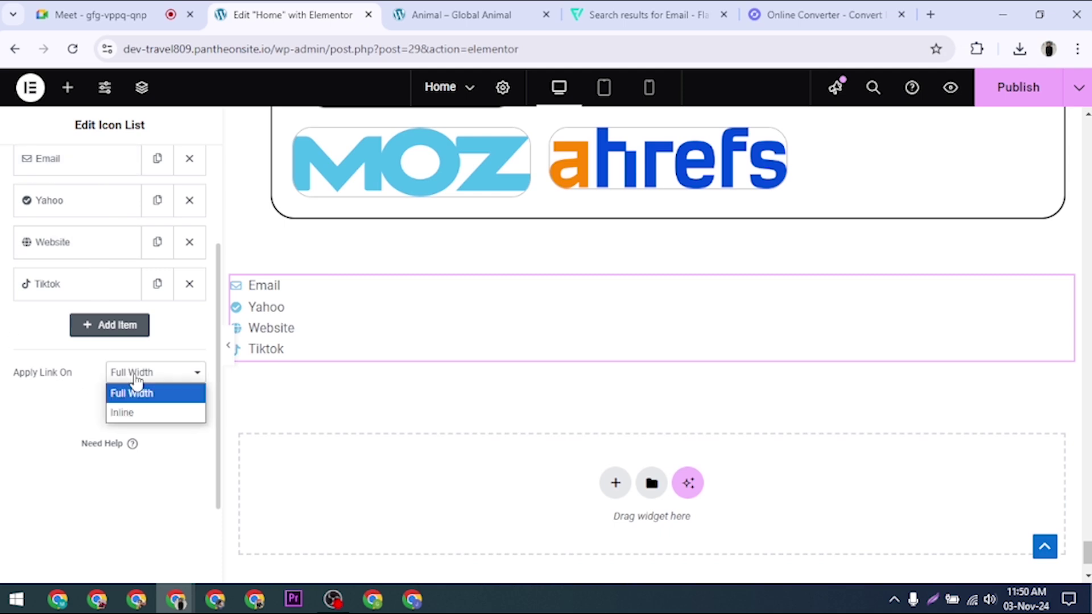
click(136, 412)
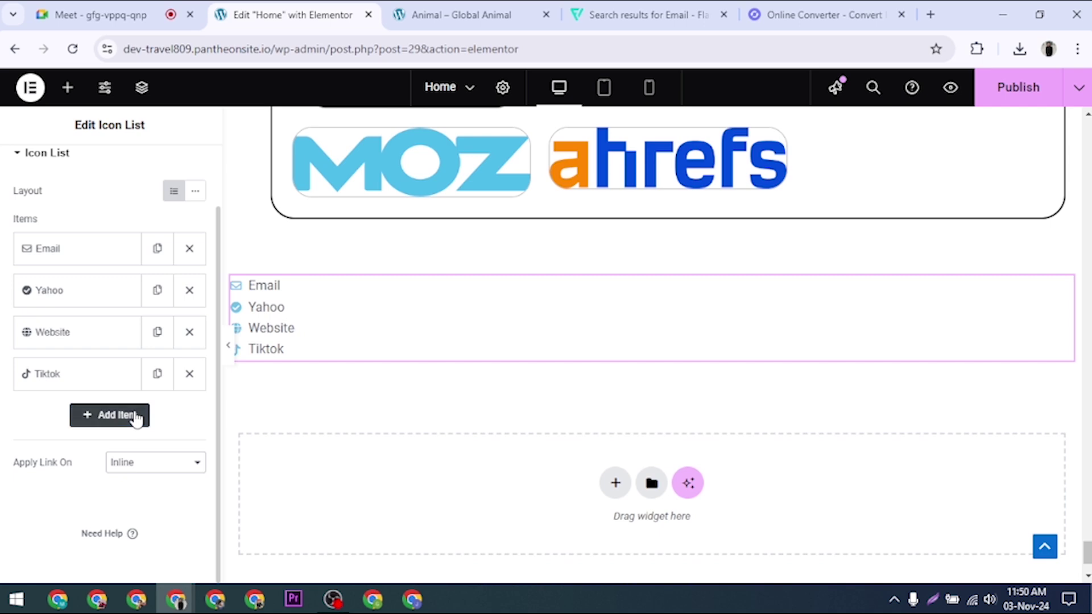
click(146, 469)
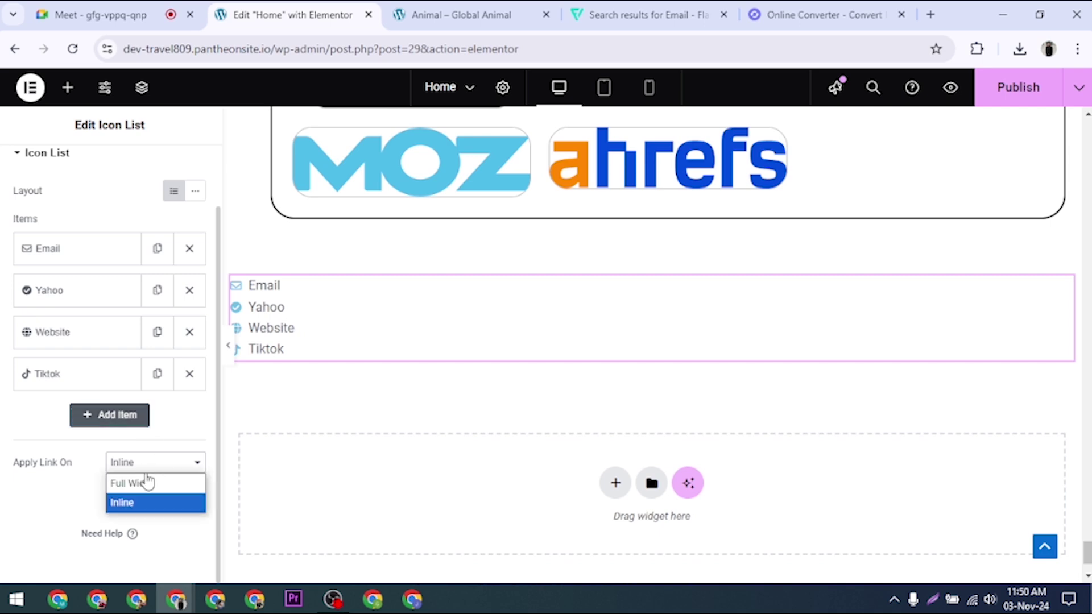
click(147, 481)
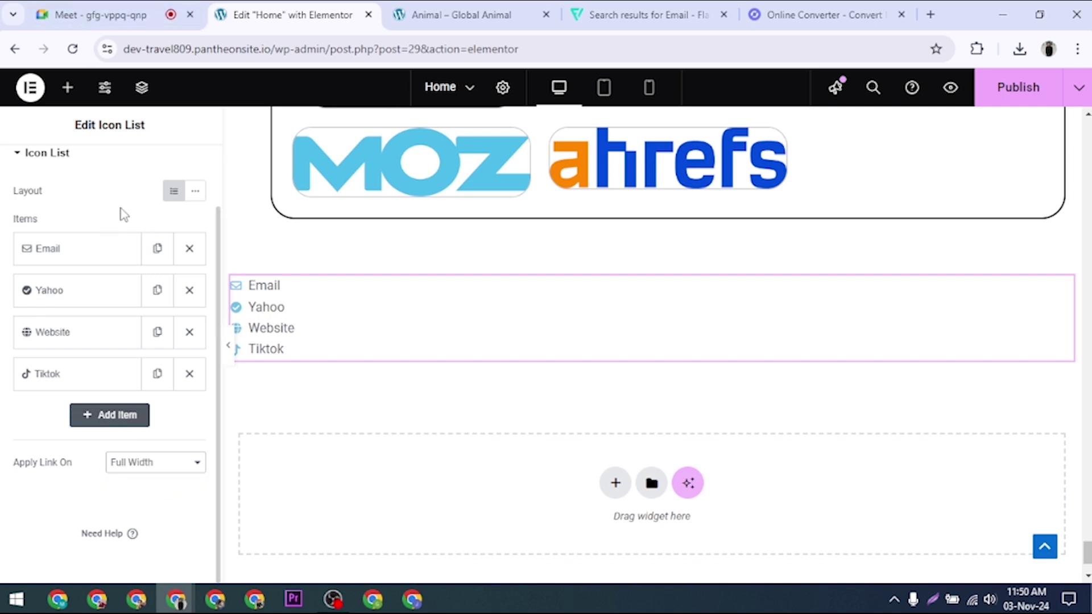
Set the Space Between of the list items to 13 px in the list style and try the center and left alignments
scroll(124, 215, up, 1)
click(106, 168)
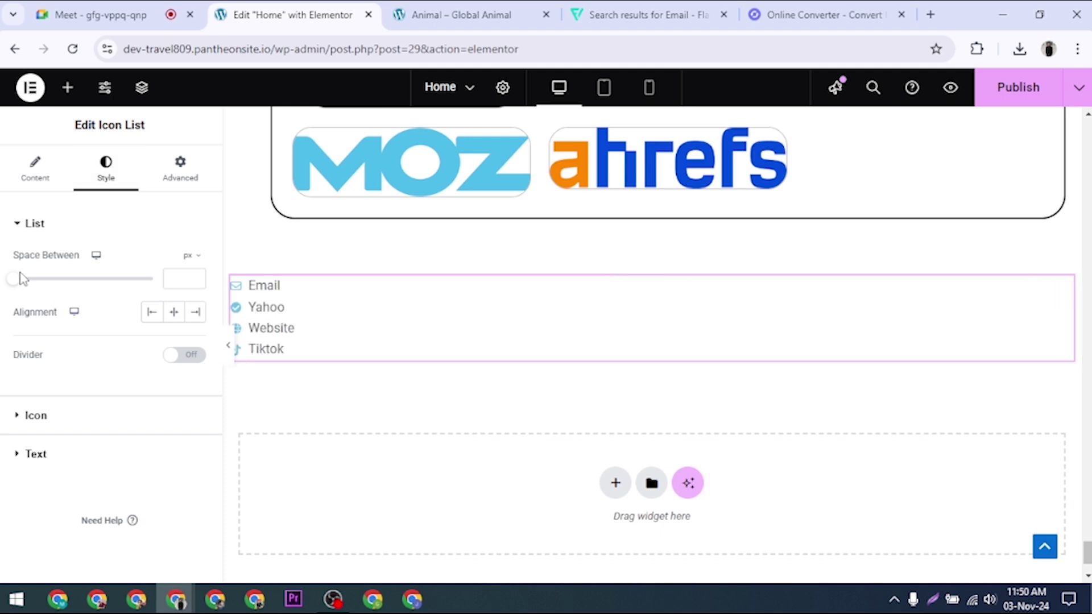
drag(20, 285, 52, 288)
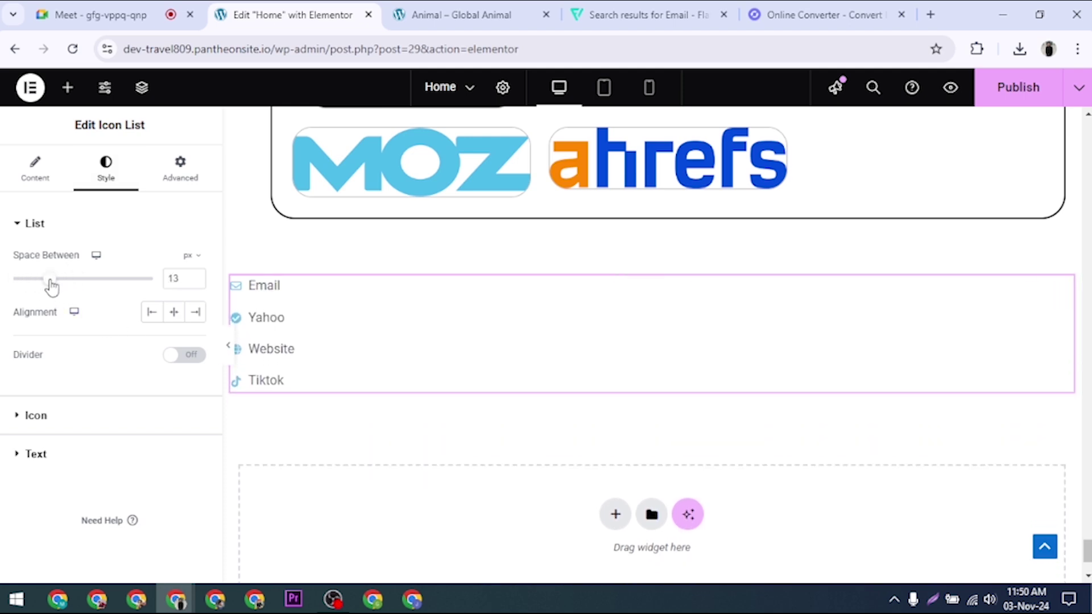
click(178, 318)
click(151, 316)
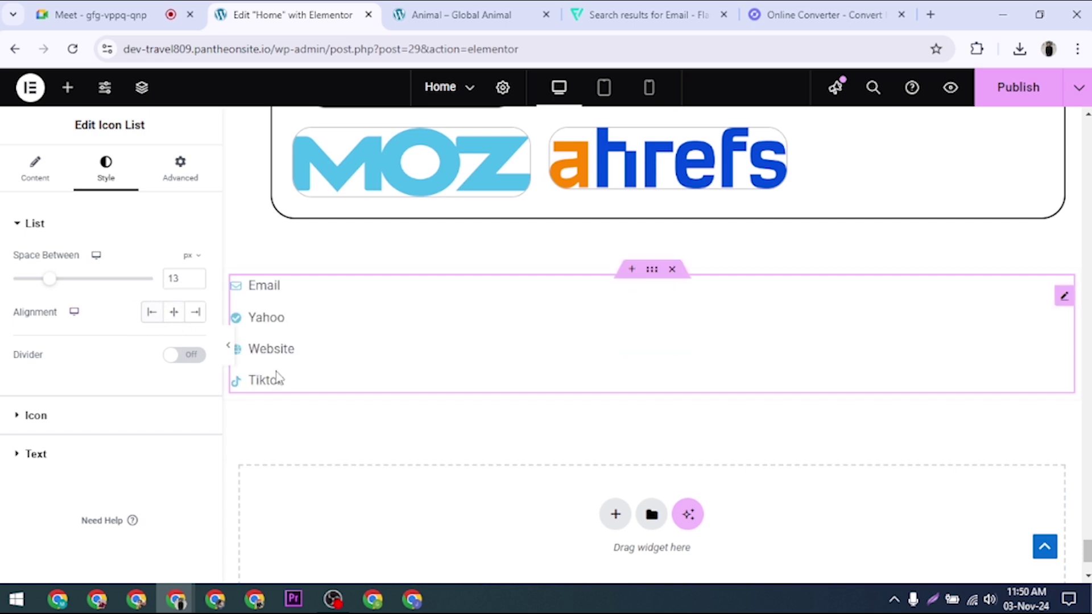
Enable the list divider and set its weight to 2 px and its width to 3%
click(192, 358)
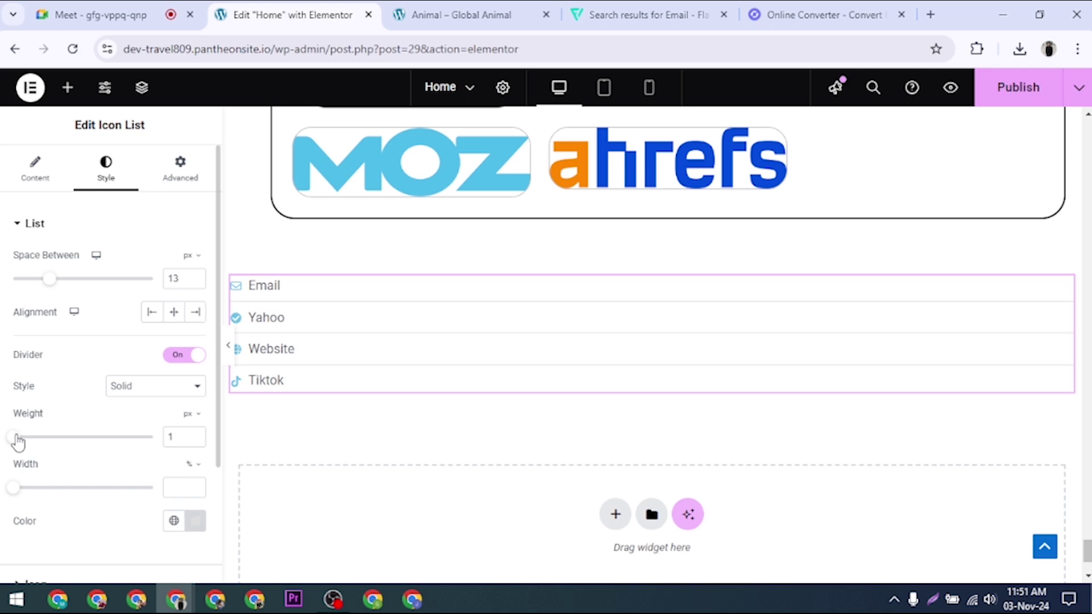
drag(17, 440, 21, 440)
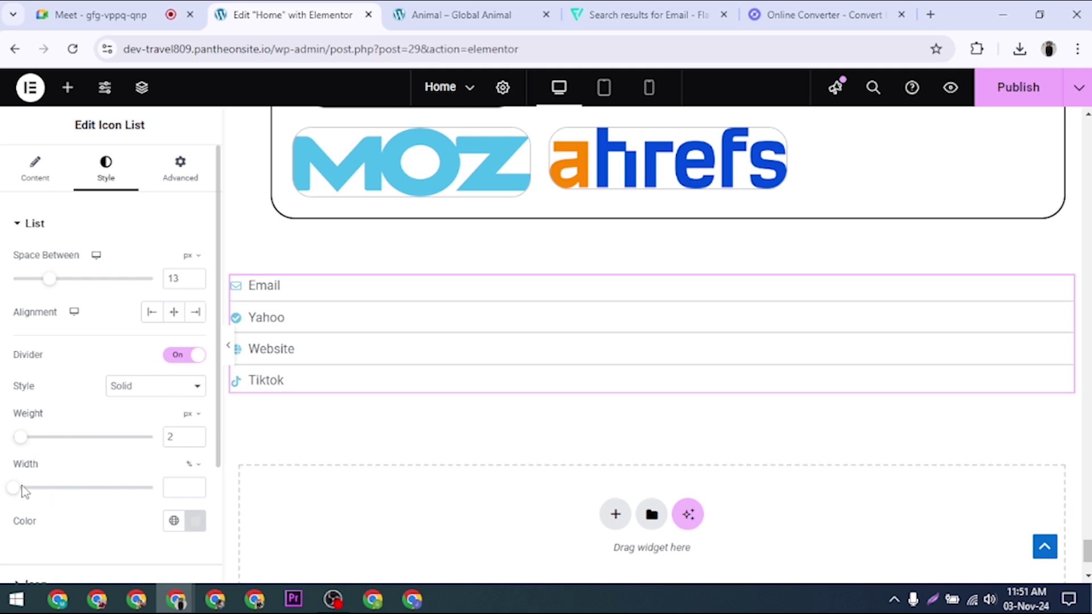
drag(9, 489, 12, 489)
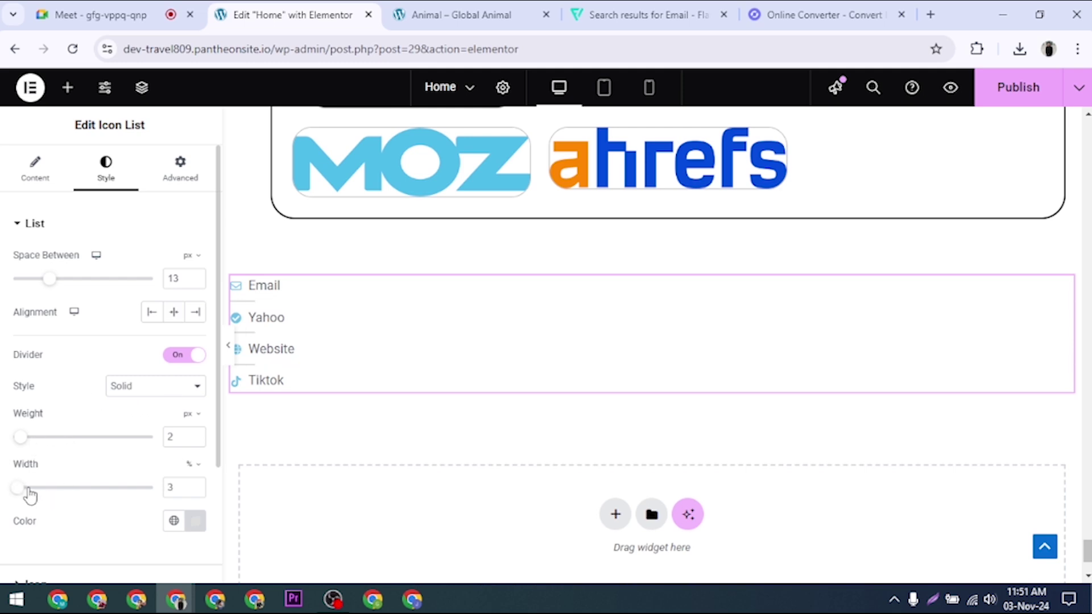
Set the divider colour to grey #858585 and collapse the List style settings
click(193, 518)
drag(112, 336, 104, 372)
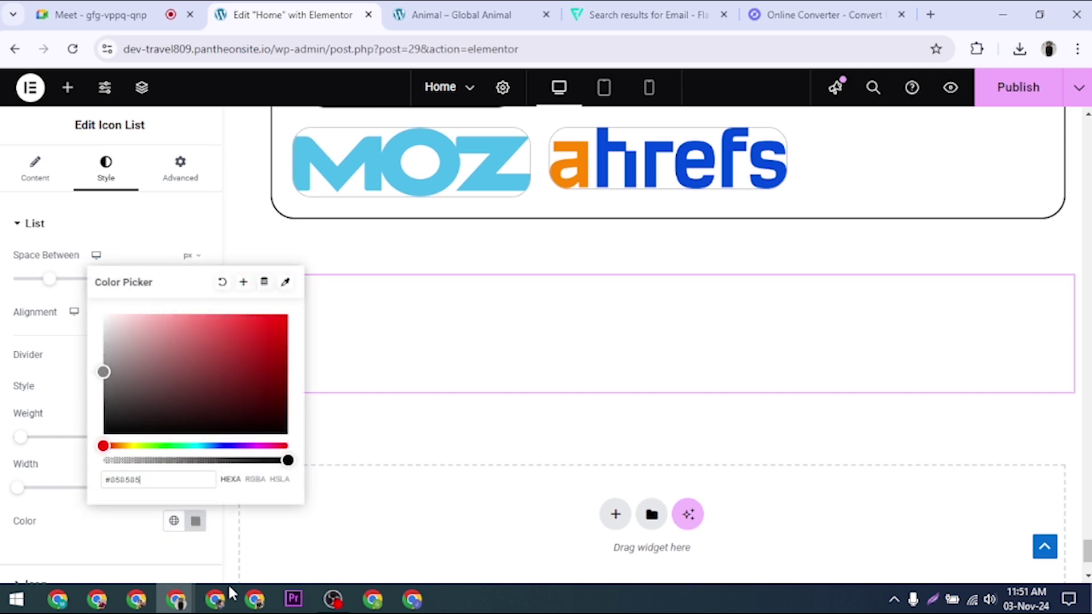
click(195, 521)
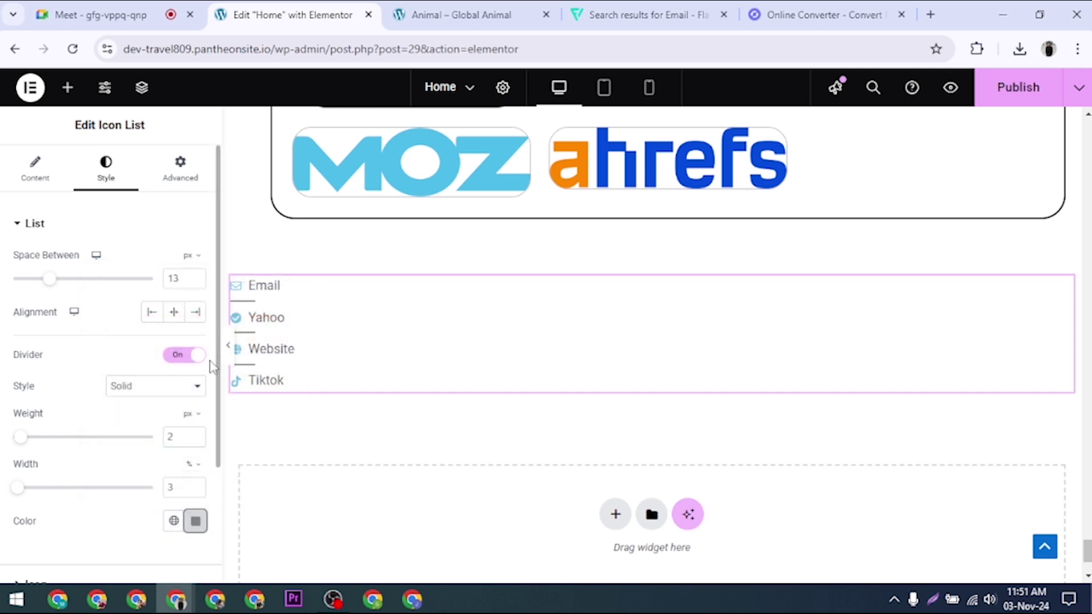
scroll(165, 398, down, 3)
scroll(148, 439, up, 3)
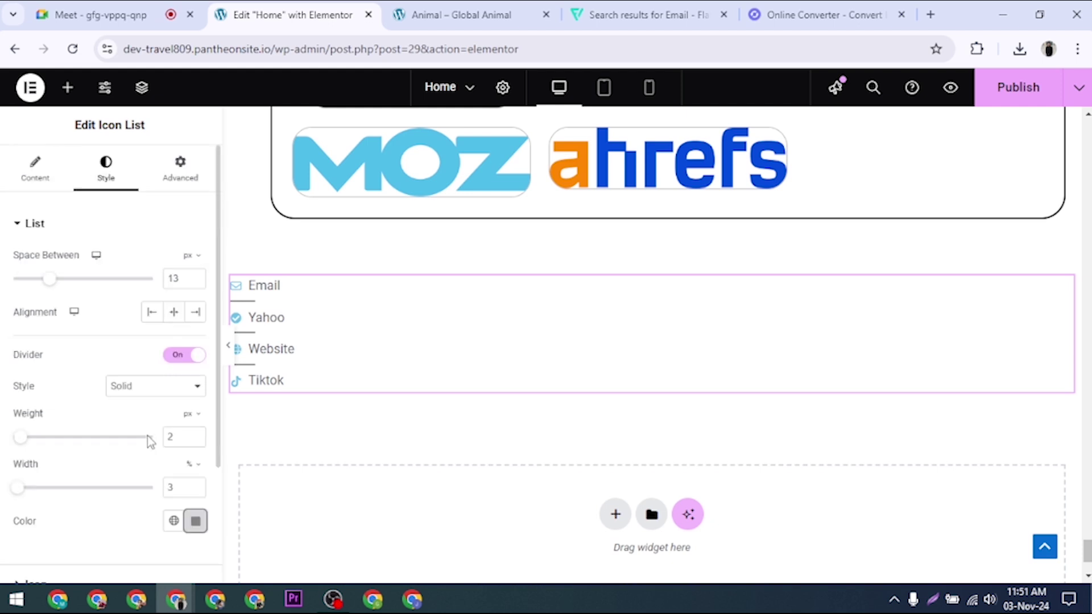
click(74, 227)
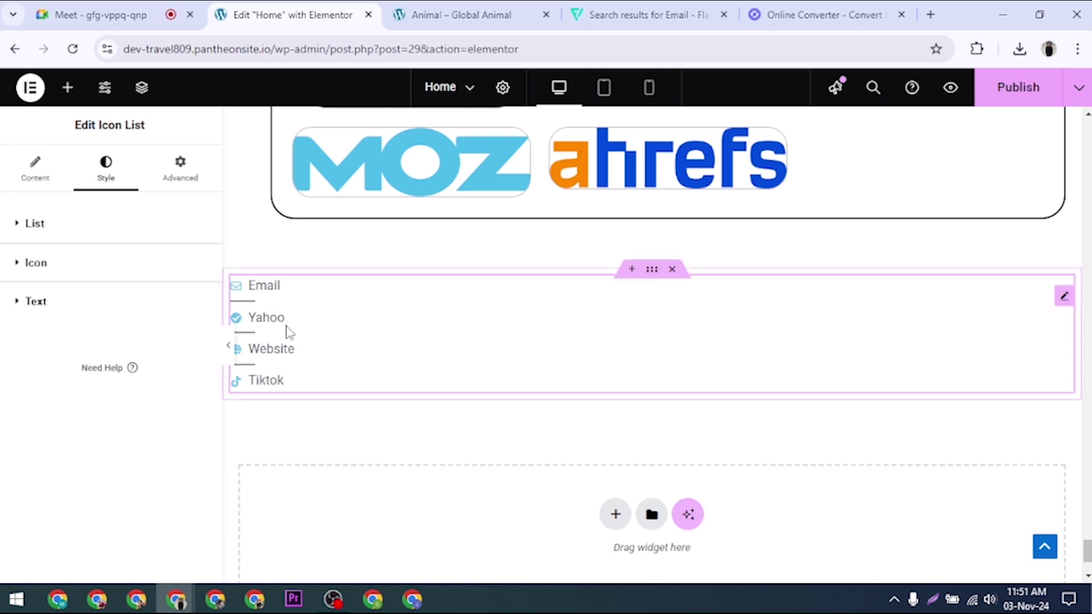
Style the list icons with colour #000000, a size of 31 px and a gap of 6 px
click(87, 271)
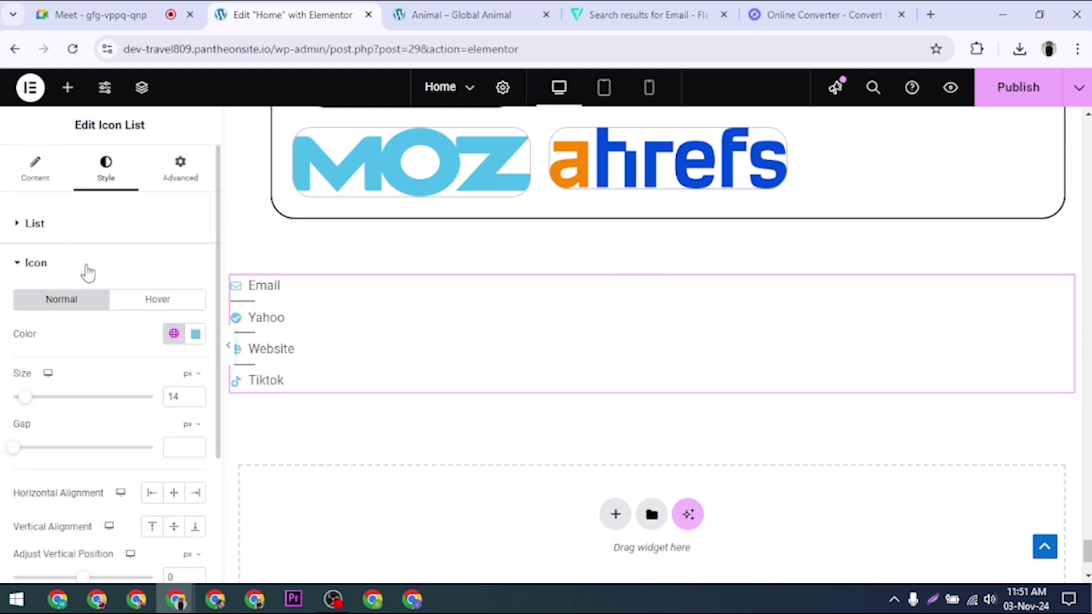
click(197, 334)
drag(119, 168, 103, 267)
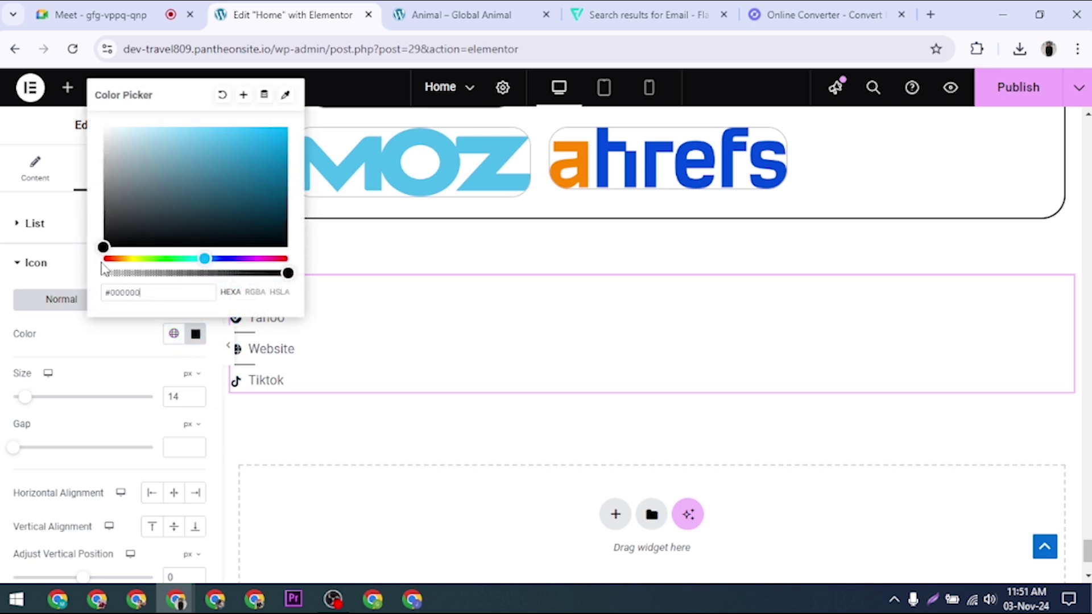
click(196, 334)
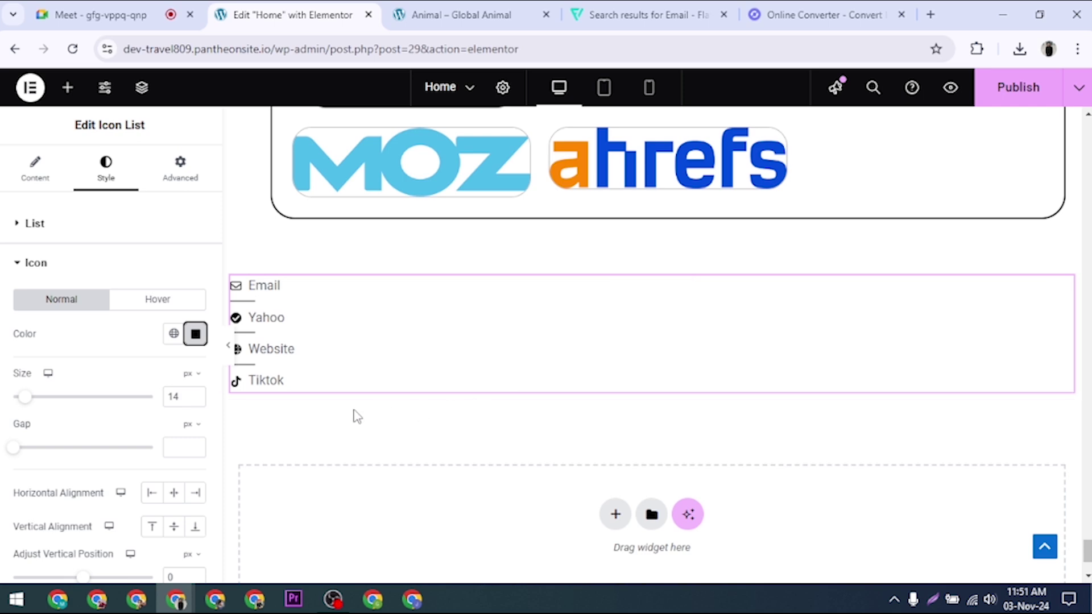
mouse_move(32, 398)
mouse_down()
mouse_move(72, 399)
mouse_move(52, 398)
mouse_up()
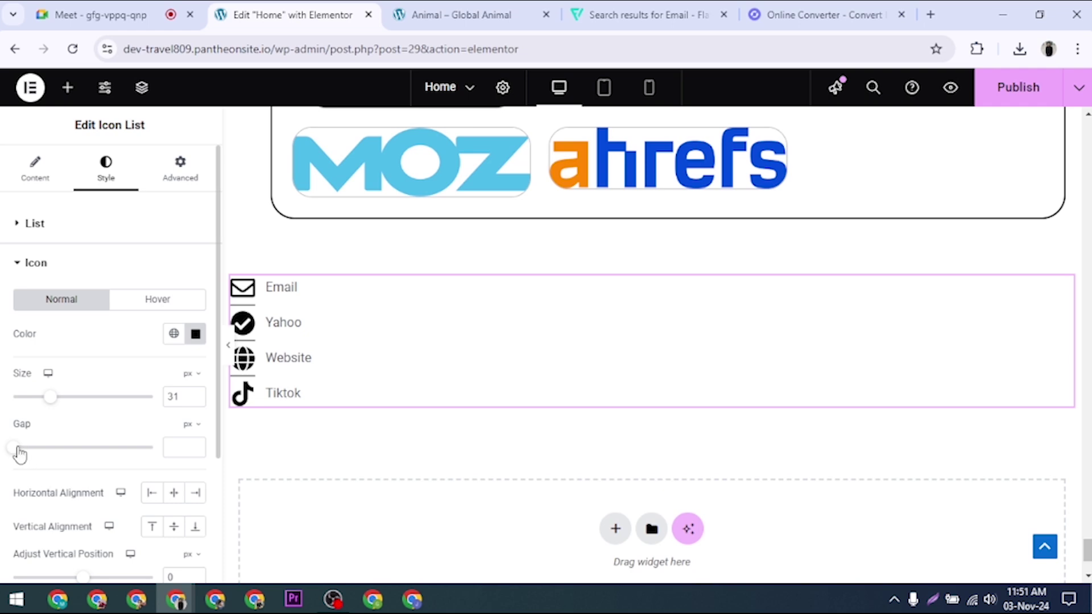
mouse_move(18, 449)
mouse_down()
mouse_move(58, 448)
mouse_move(36, 444)
mouse_up()
Try the center and right horizontal alignments for the icons and settle on left alignment
scroll(125, 416, down, 2)
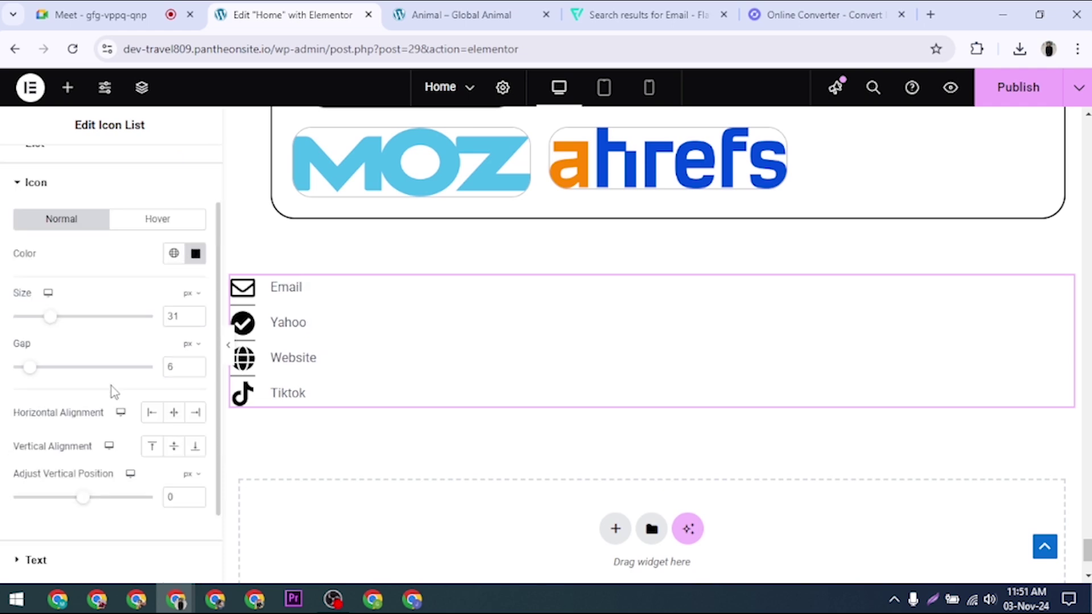
click(180, 419)
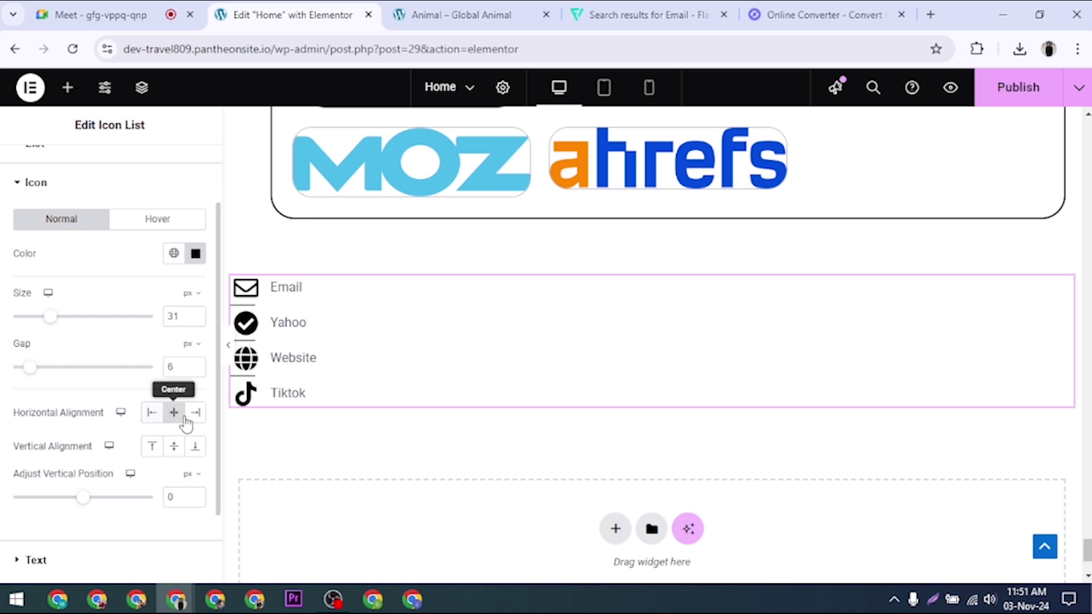
click(195, 413)
click(181, 421)
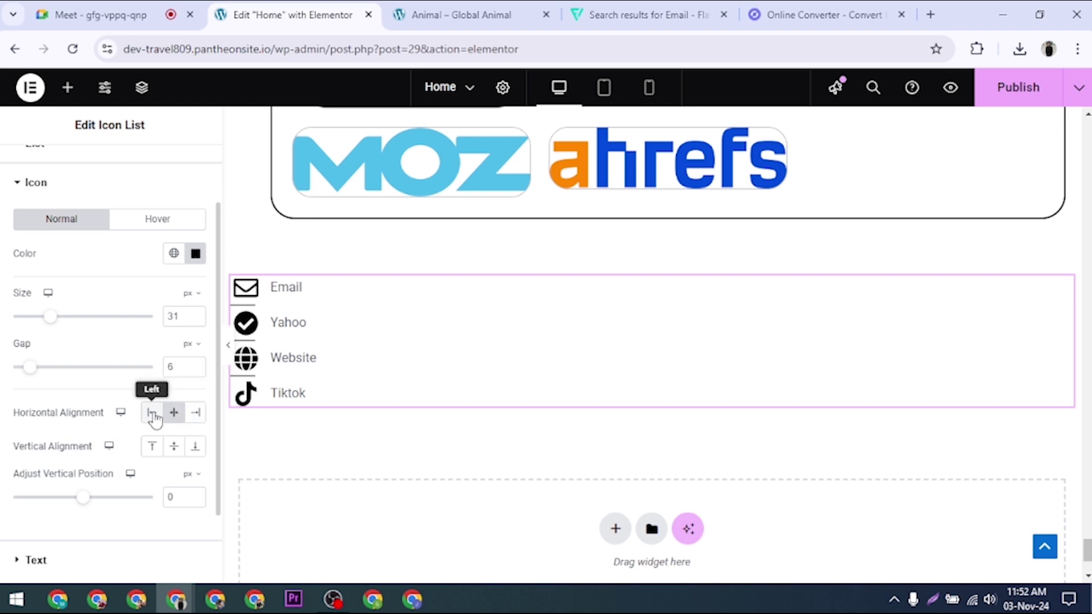
click(199, 419)
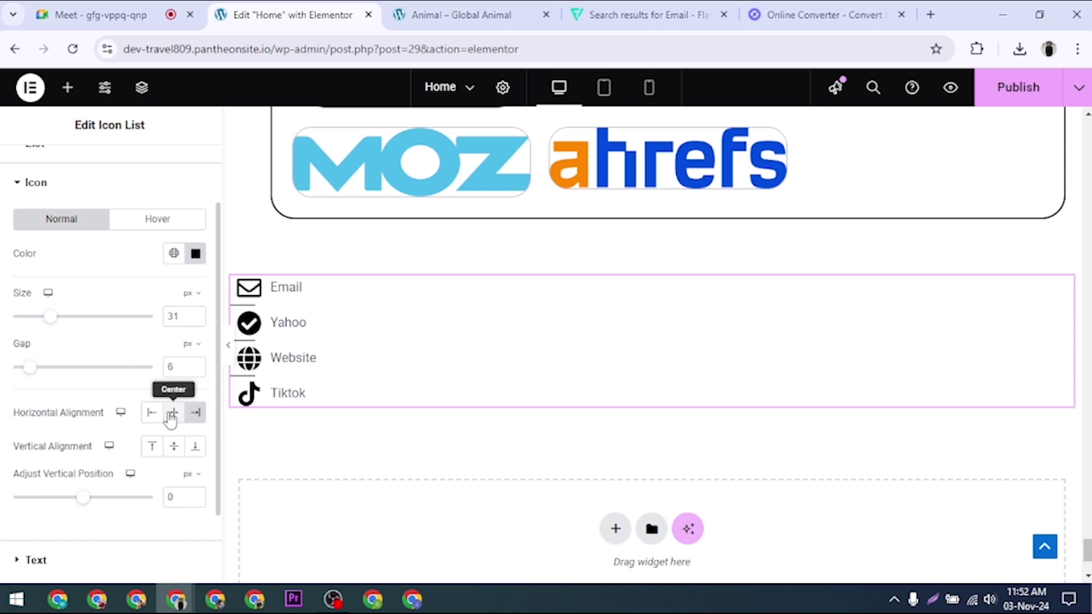
click(152, 413)
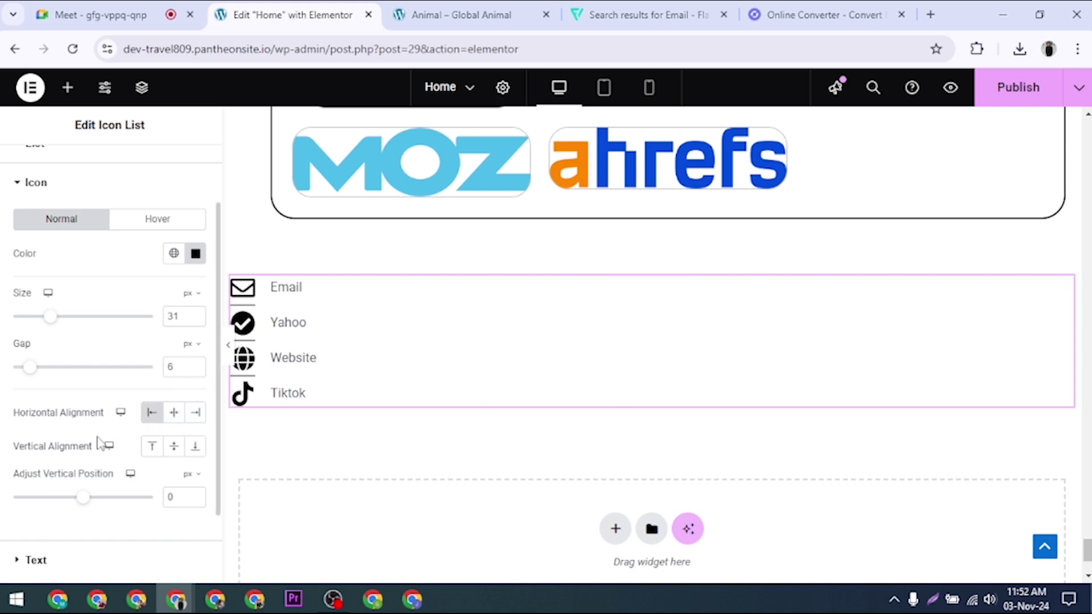
Center the icons vertically and set their vertical position adjustment to 7 px
click(166, 448)
drag(85, 500, 117, 498)
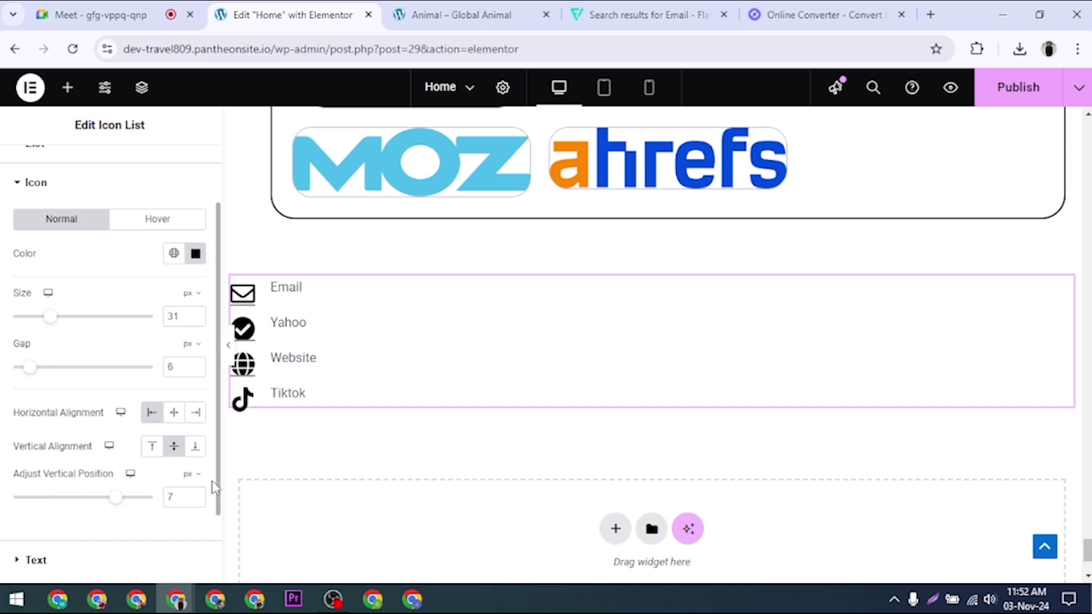
Set the icon list's text typography to a font size of 17 px
scroll(85, 547, down, 1)
scroll(86, 547, up, 3)
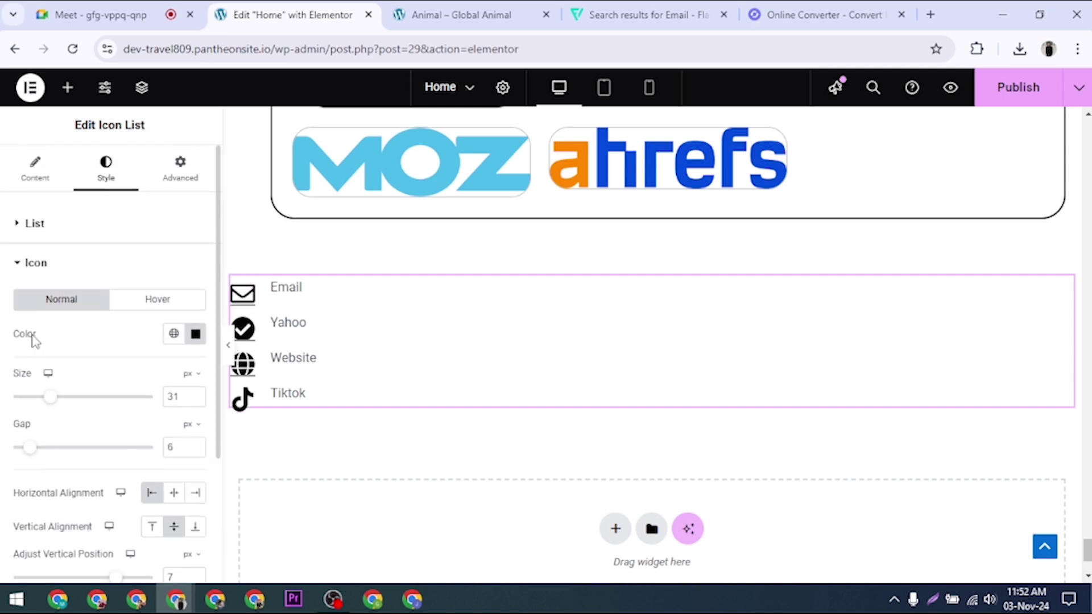
click(39, 264)
click(45, 296)
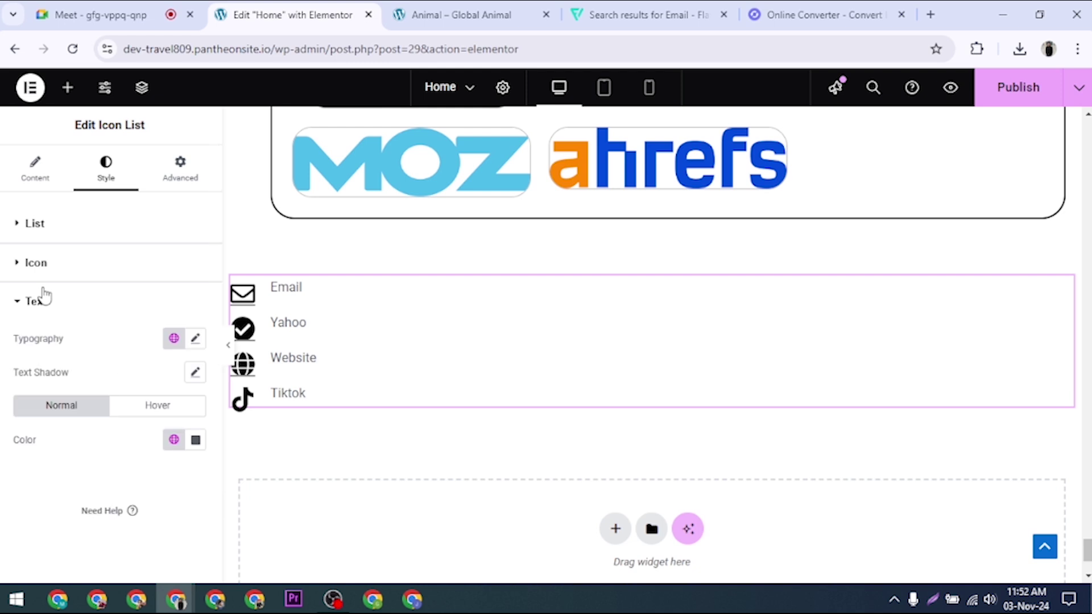
click(196, 340)
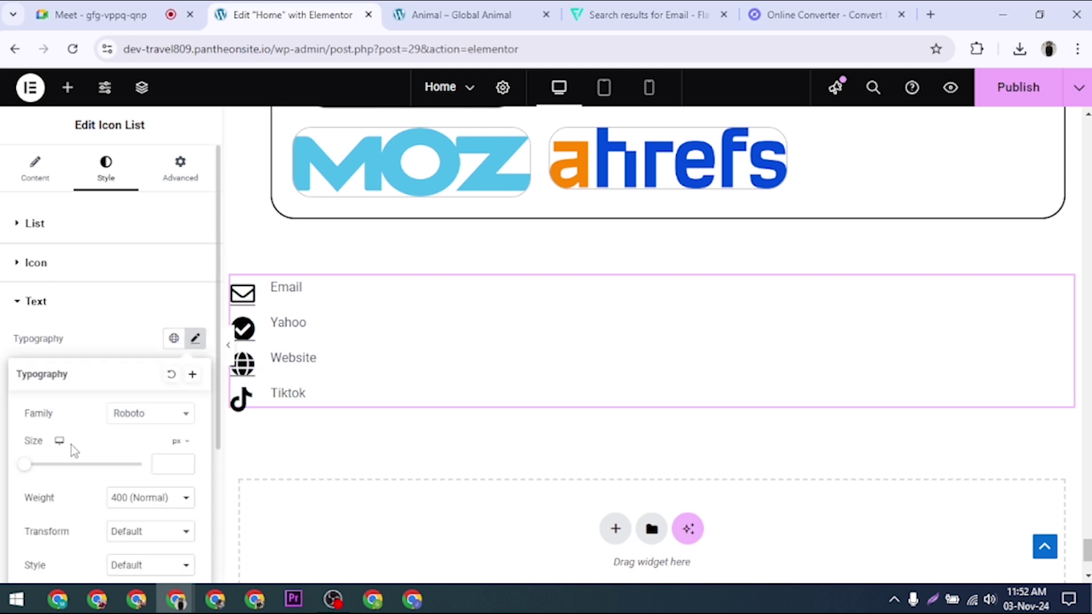
mouse_move(33, 467)
mouse_down()
mouse_move(51, 471)
mouse_move(33, 454)
mouse_up()
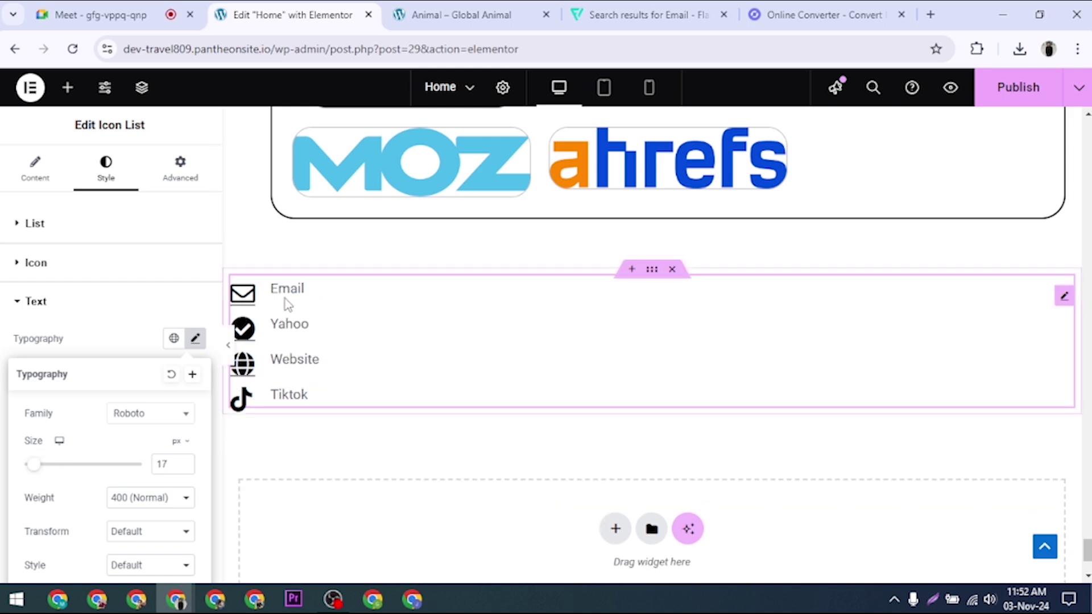
click(195, 339)
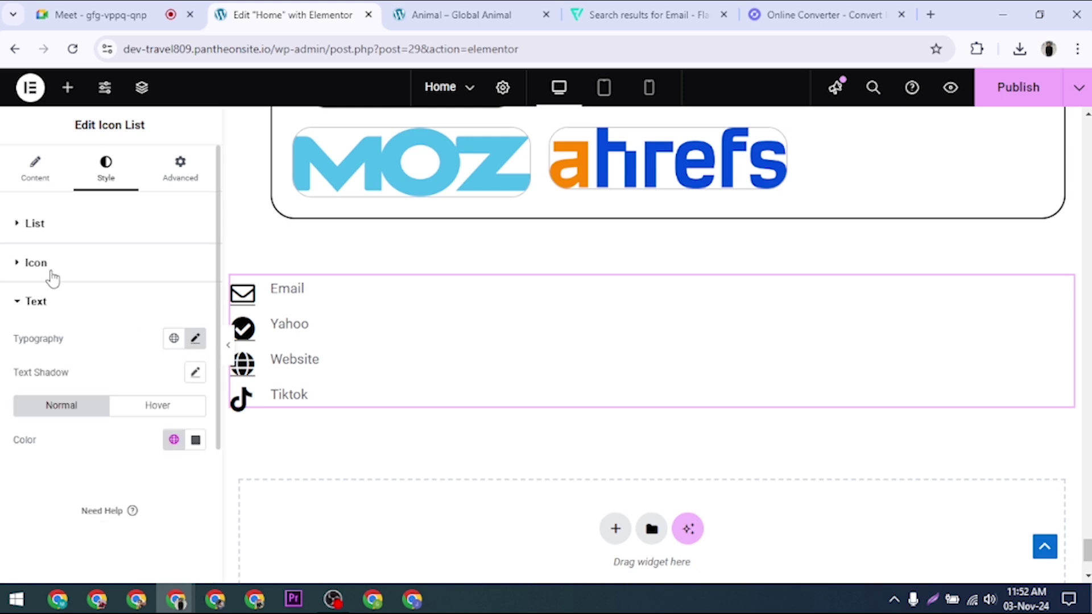
Clear the icons' vertical position adjustment value
click(31, 264)
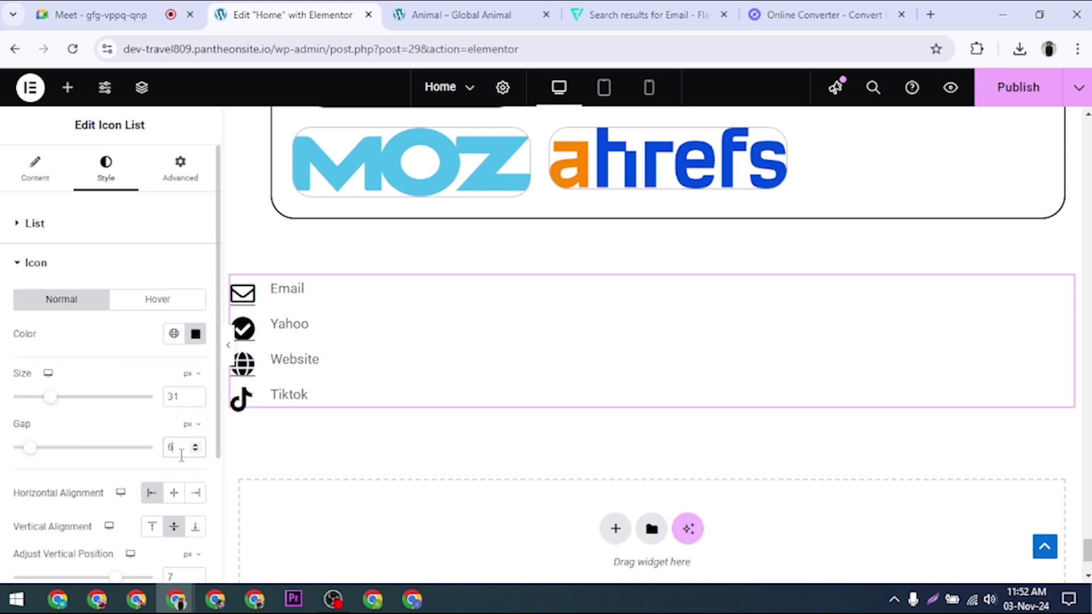
scroll(149, 473, down, 1)
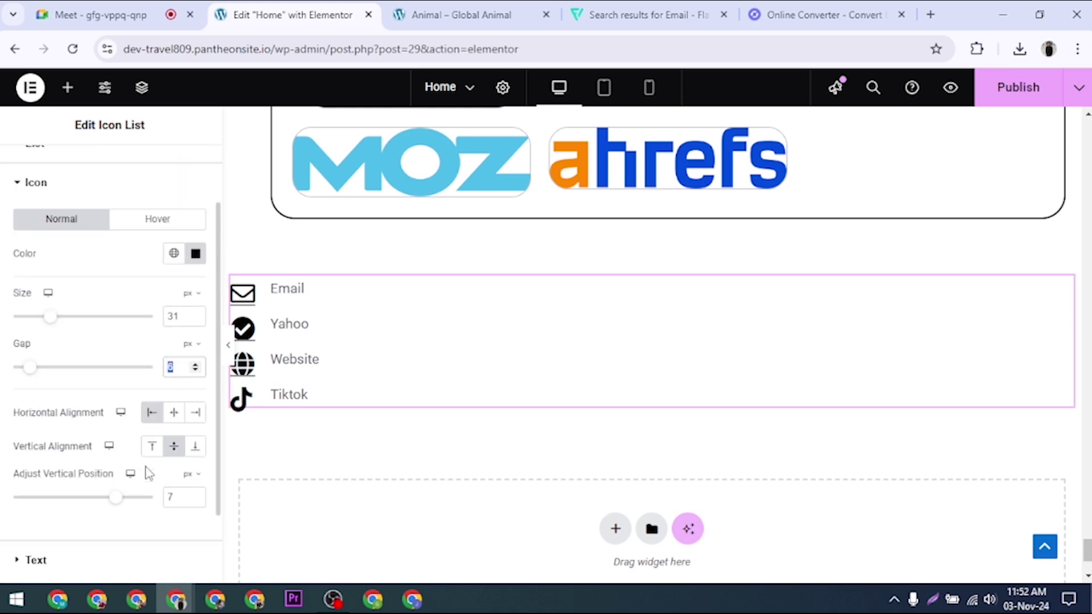
double_click(167, 496)
key(BackSpace)
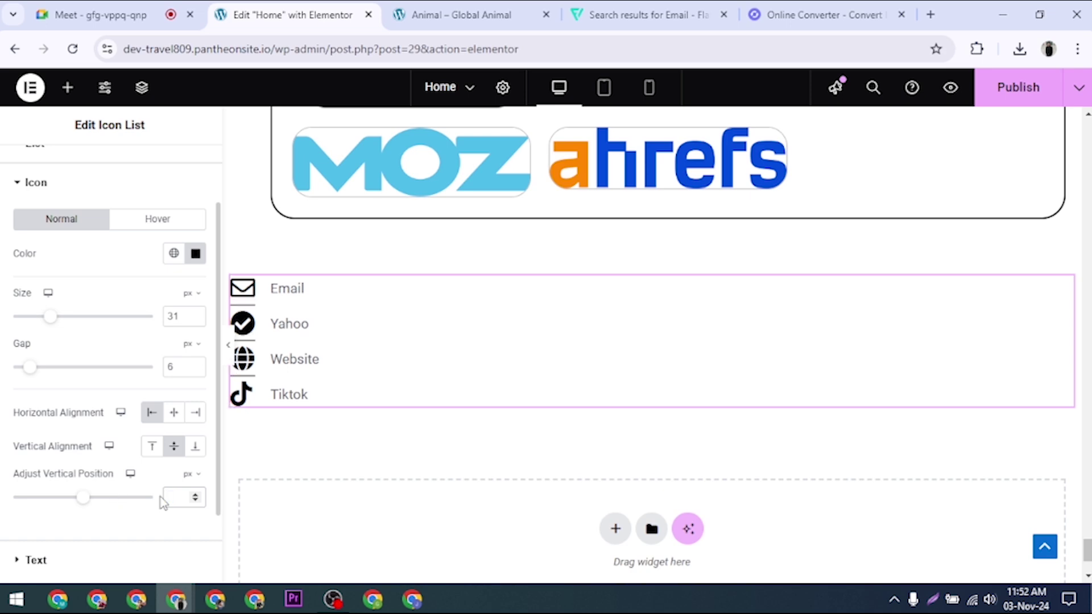
Review the list text's typography options and set the text colour to black #000000
scroll(65, 526, down, 1)
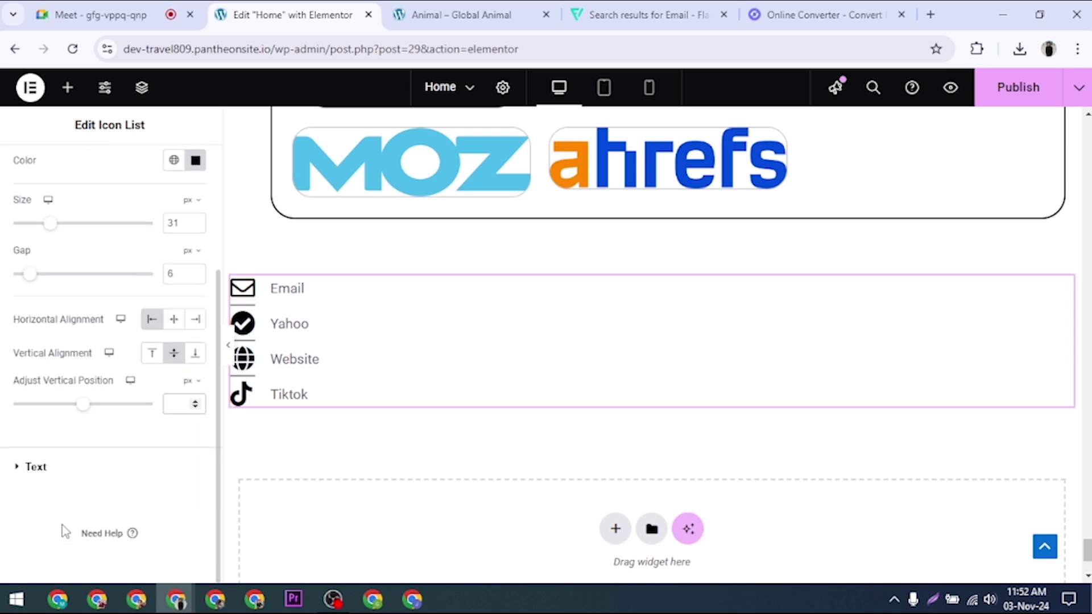
click(60, 467)
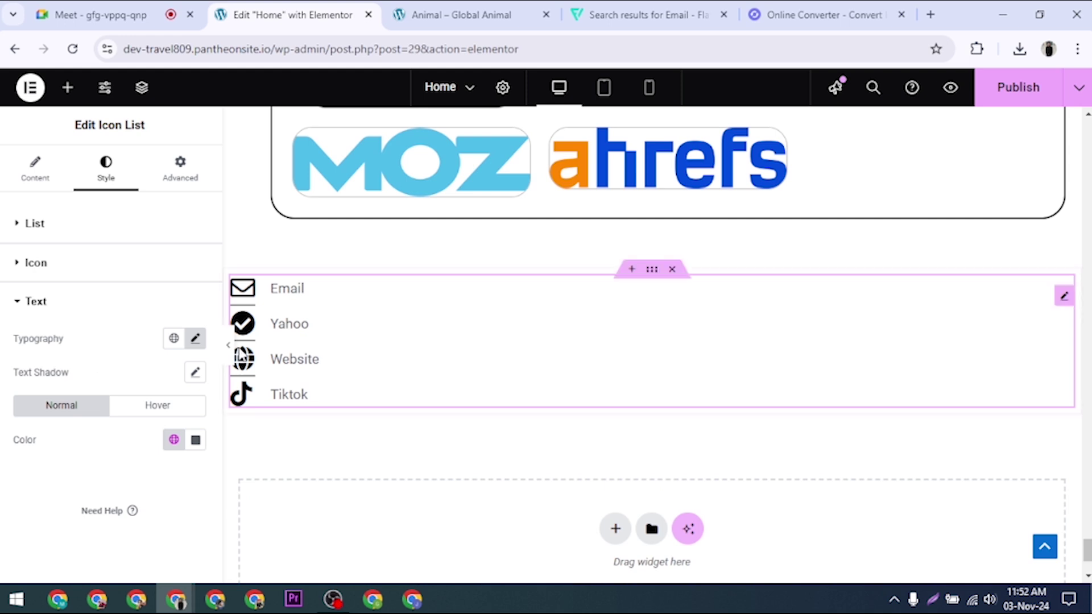
click(195, 341)
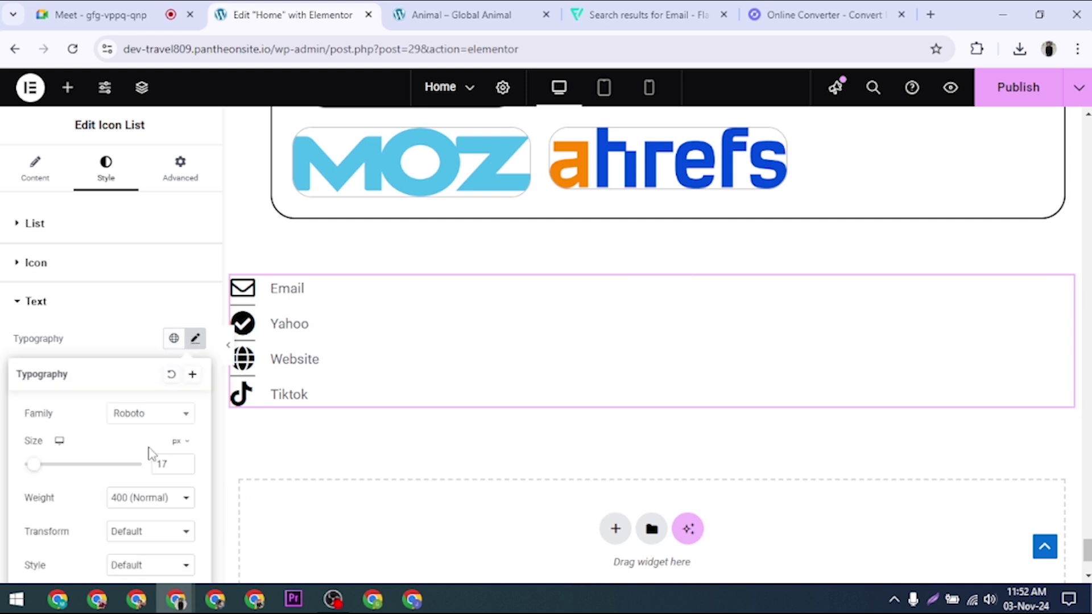
scroll(161, 510, down, 3)
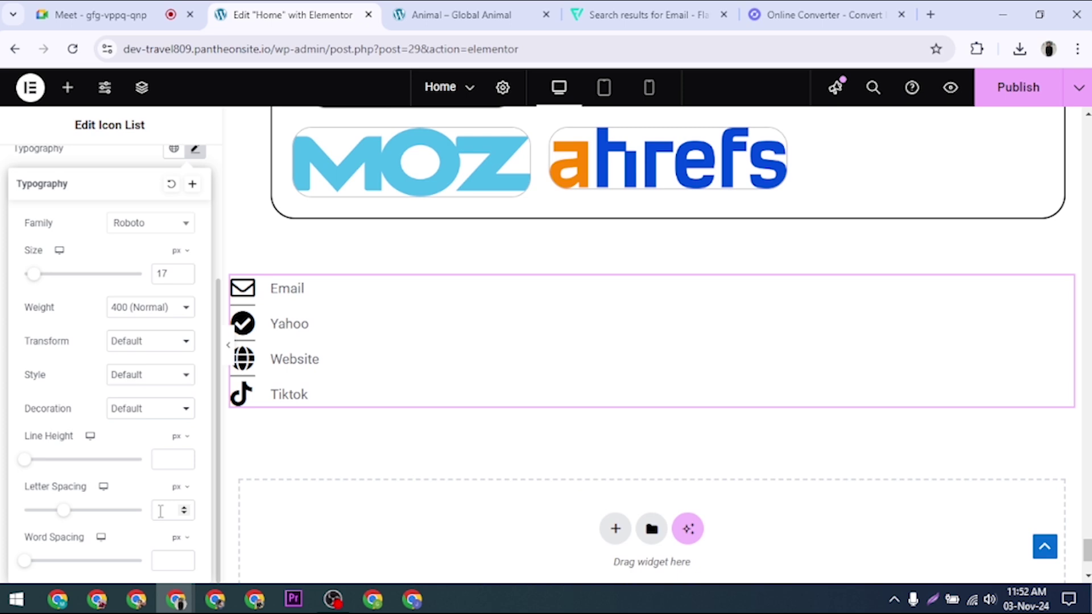
scroll(161, 510, up, 3)
click(194, 341)
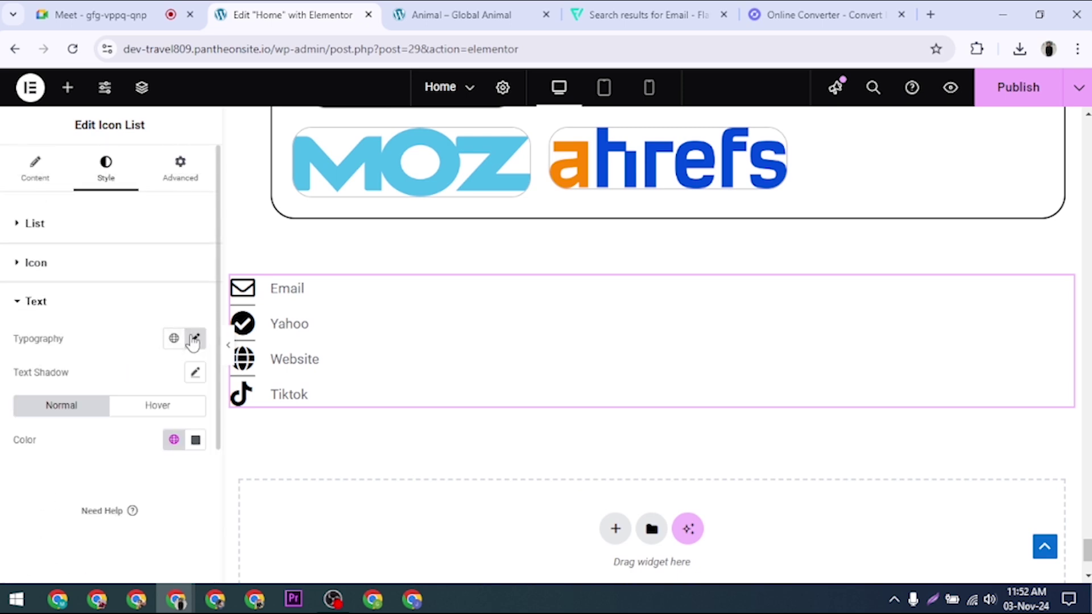
click(194, 446)
drag(121, 308, 79, 373)
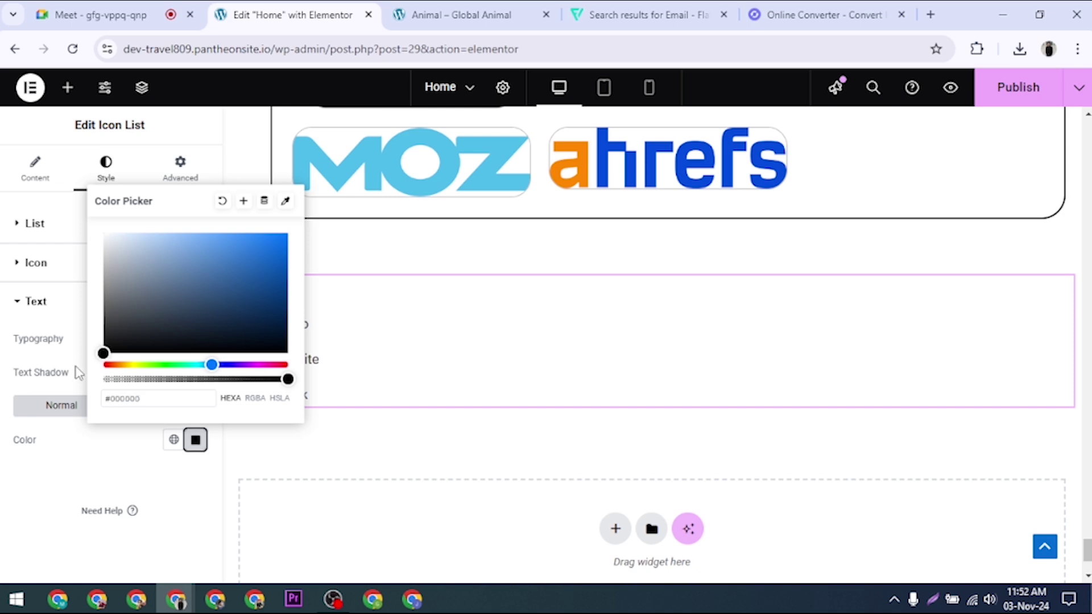
click(195, 440)
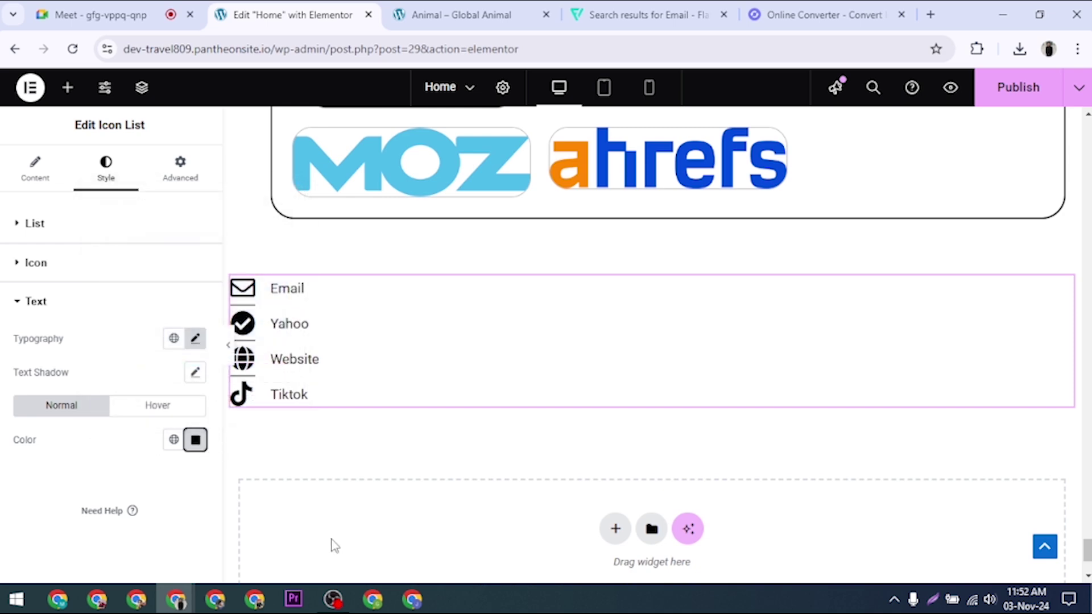
Set the list text's font weight to 500 (Medium)
click(192, 342)
click(128, 500)
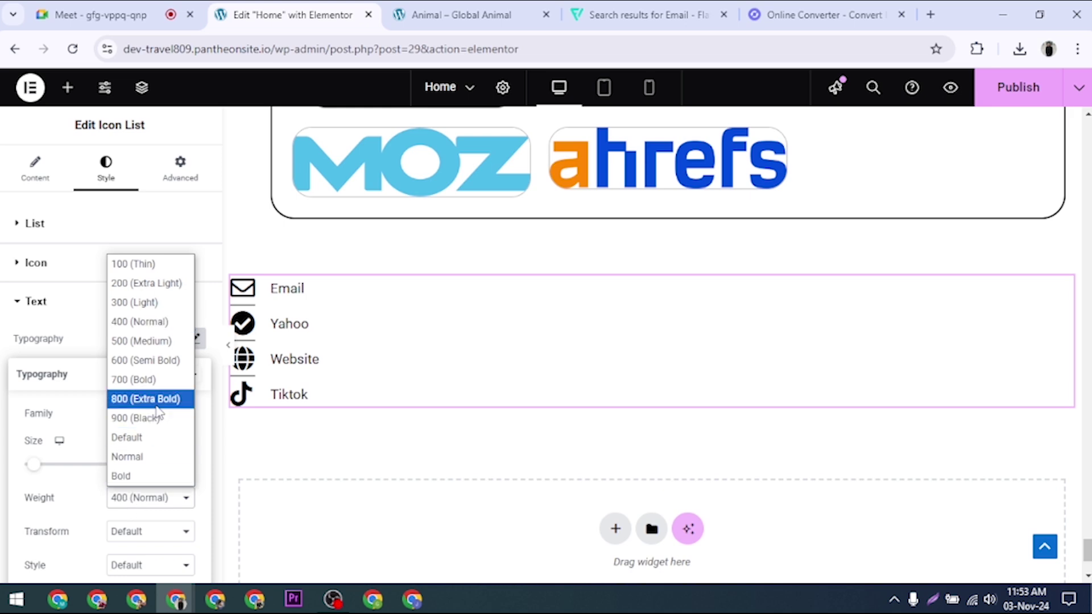
click(137, 350)
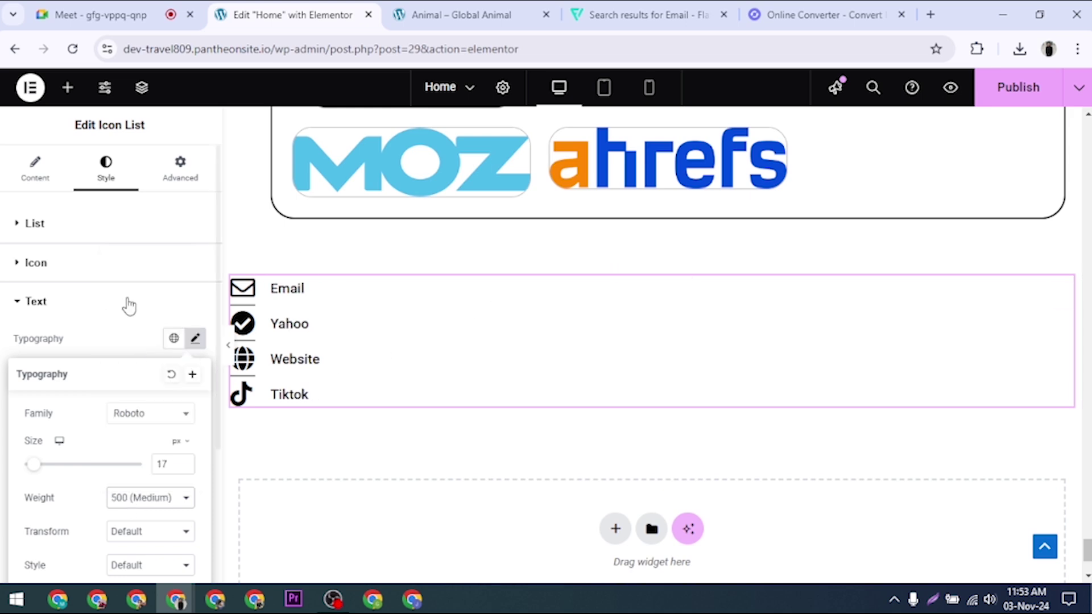
Widen the list dividers to 11% and keep the space between items at 13 px
click(67, 226)
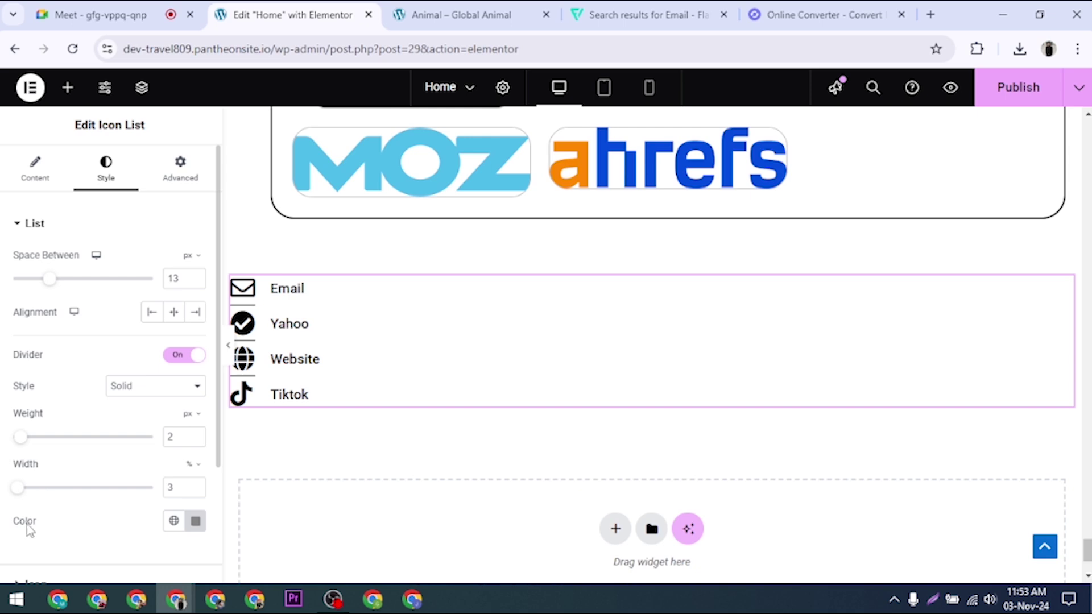
scroll(73, 522, down, 3)
scroll(73, 529, up, 2)
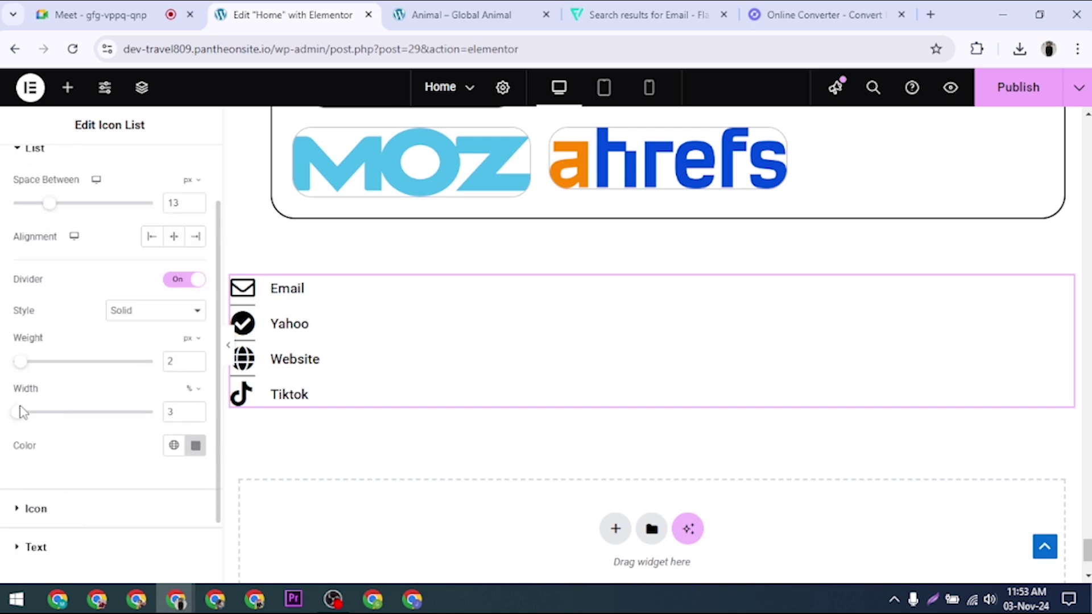
scroll(63, 264, up, 2)
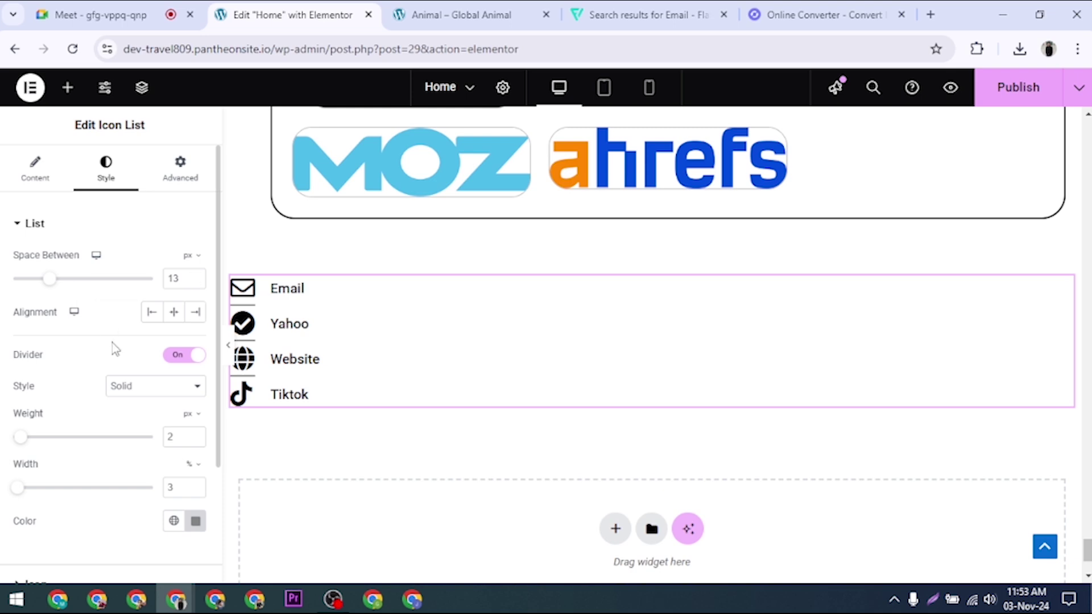
scroll(143, 376, down, 1)
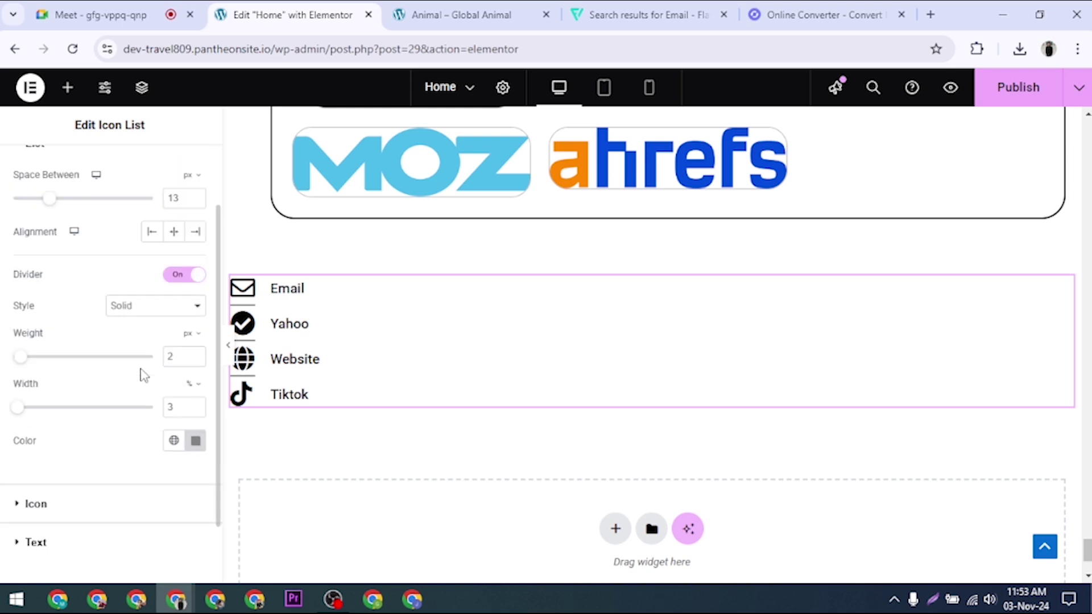
drag(18, 407, 31, 417)
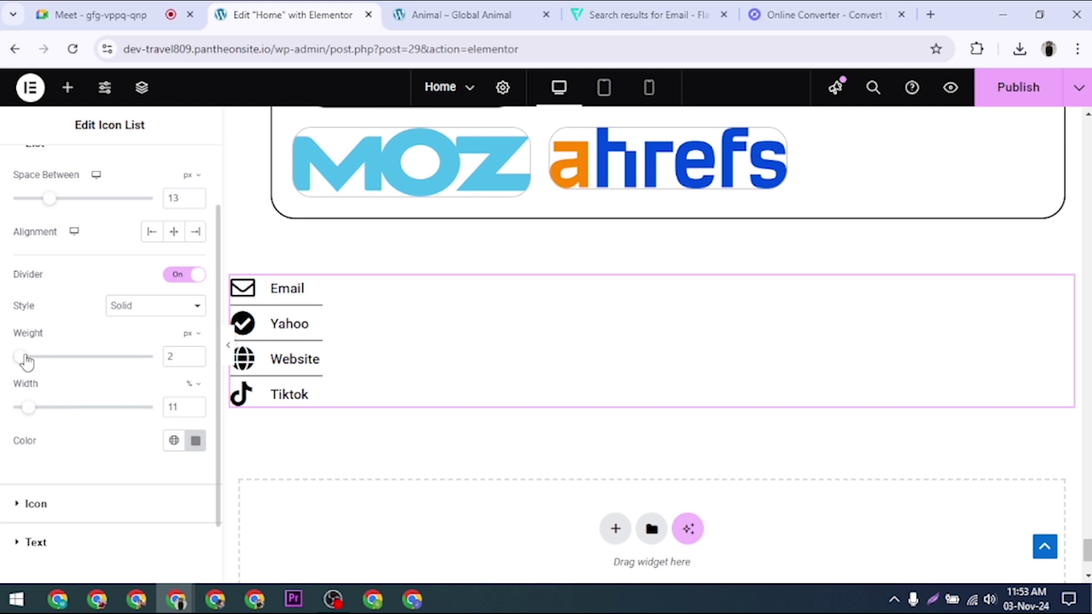
scroll(55, 273, up, 2)
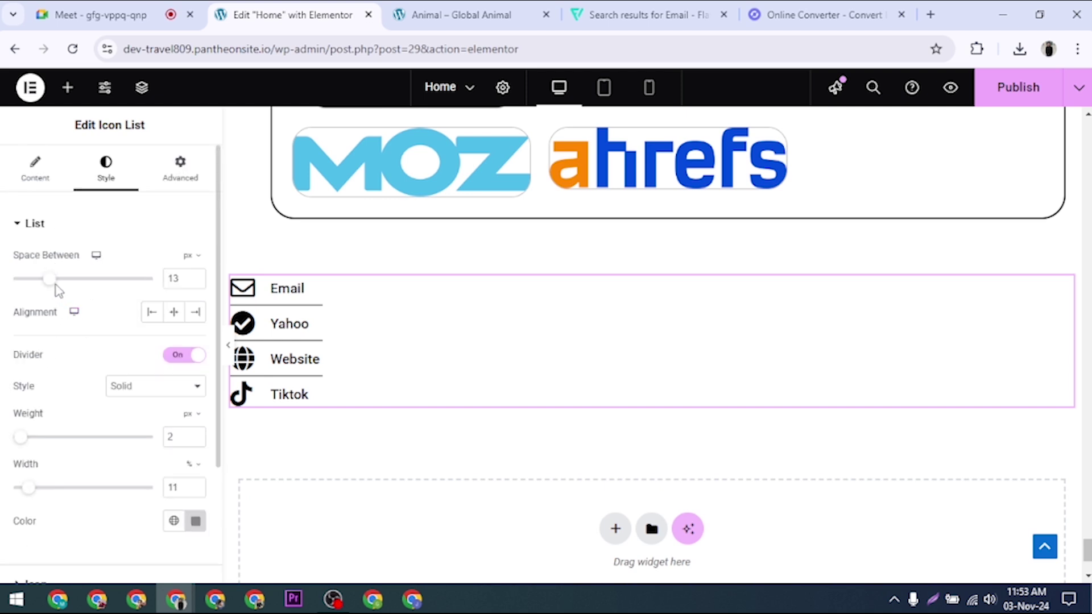
mouse_move(49, 284)
mouse_down()
mouse_move(58, 285)
mouse_move(50, 288)
mouse_up()
Give the icon list a margin of 20 px and a padding of 20 px on all sides
click(179, 172)
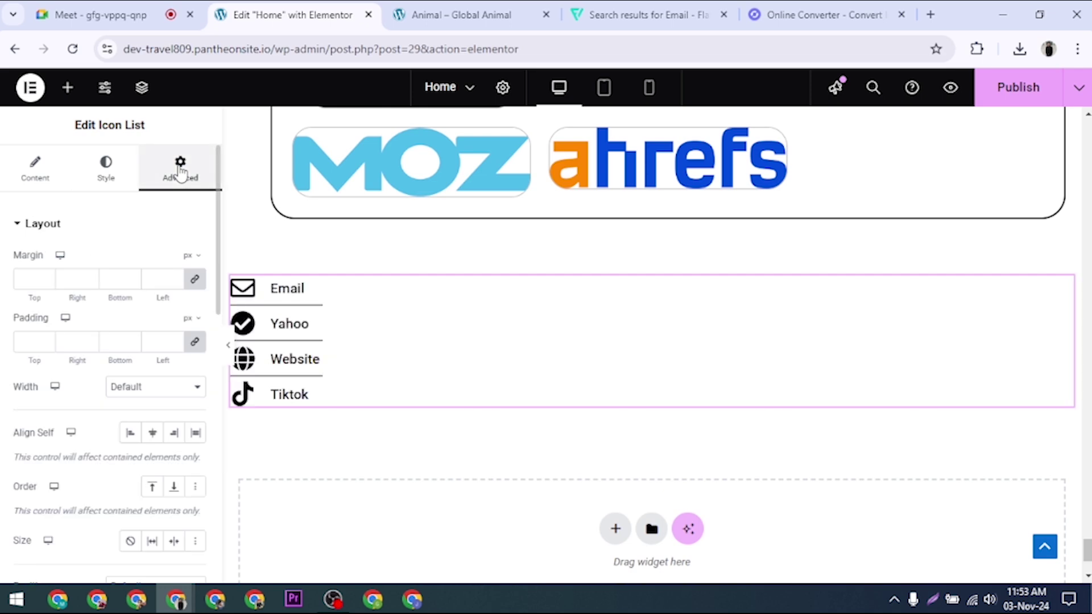
click(31, 280)
text(20)
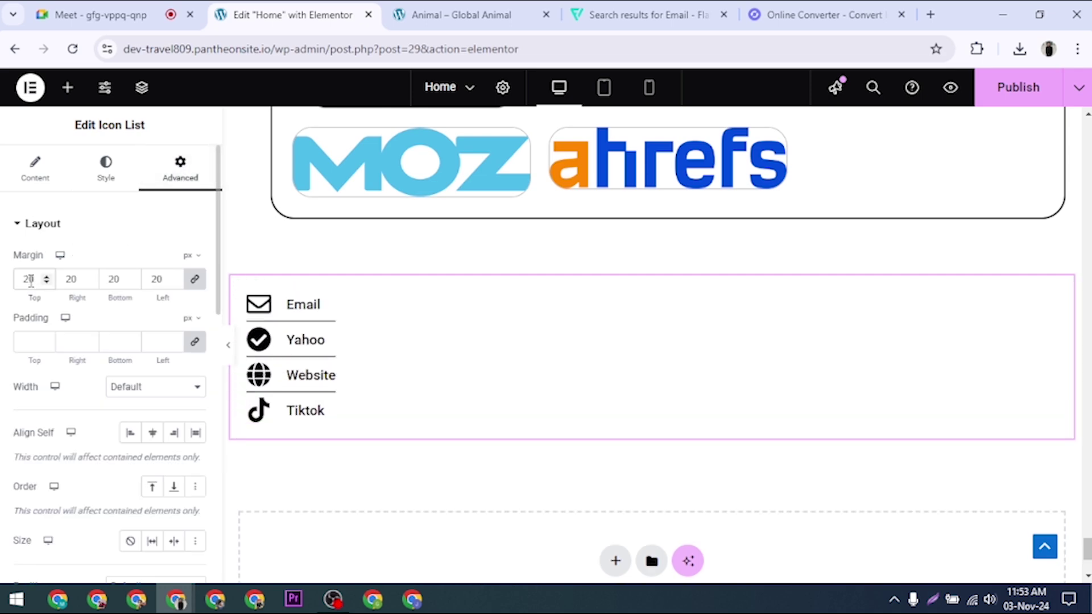
click(29, 340)
text(20)
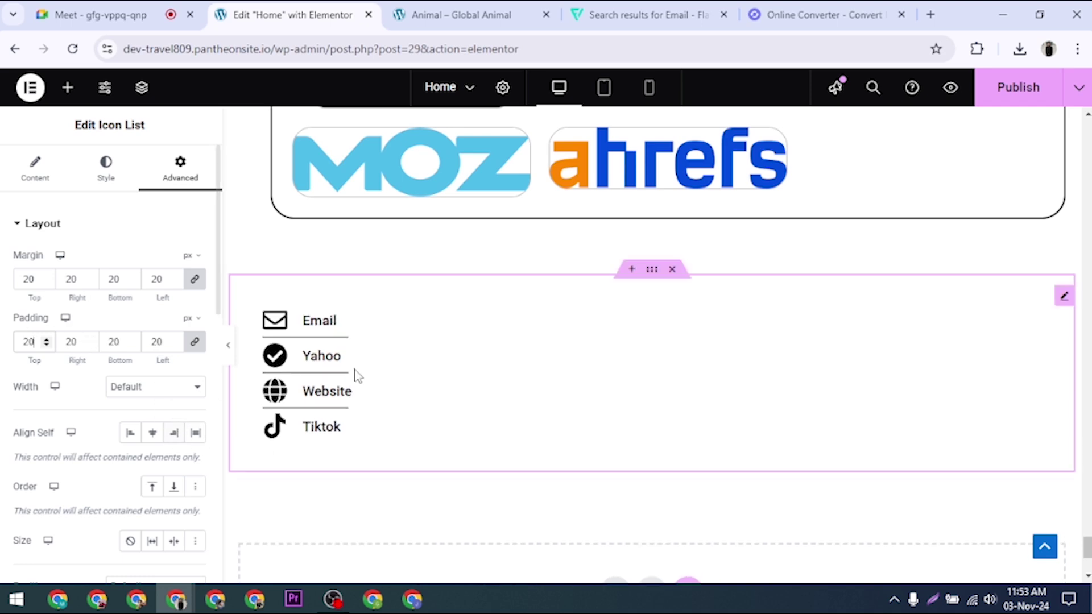
Publish the Home page, check the icon list on the reloaded live site, and return to the Elementor editor
click(1036, 100)
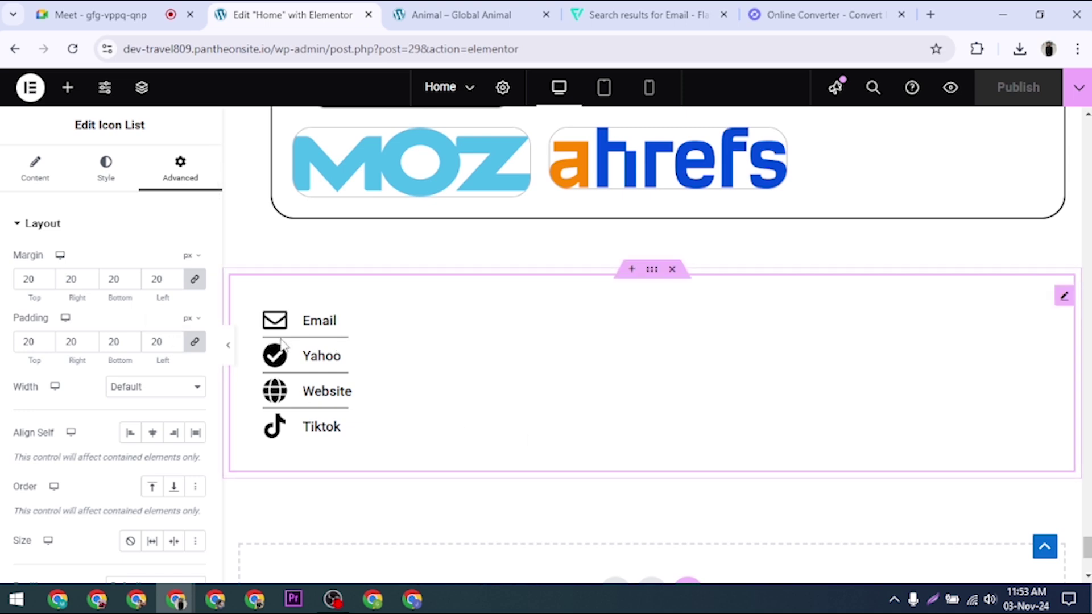
click(106, 170)
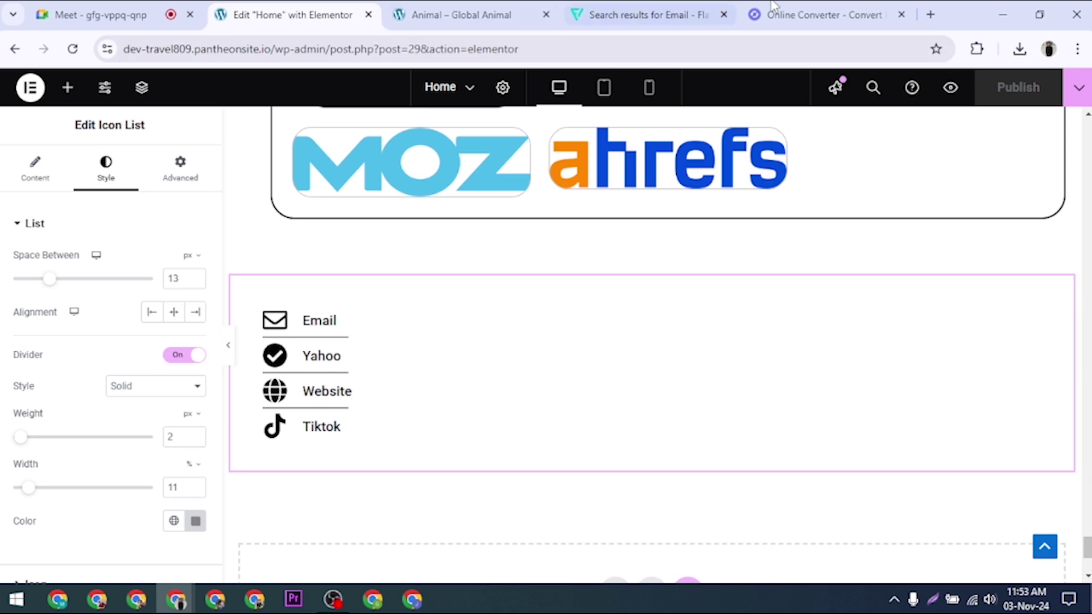
click(460, 15)
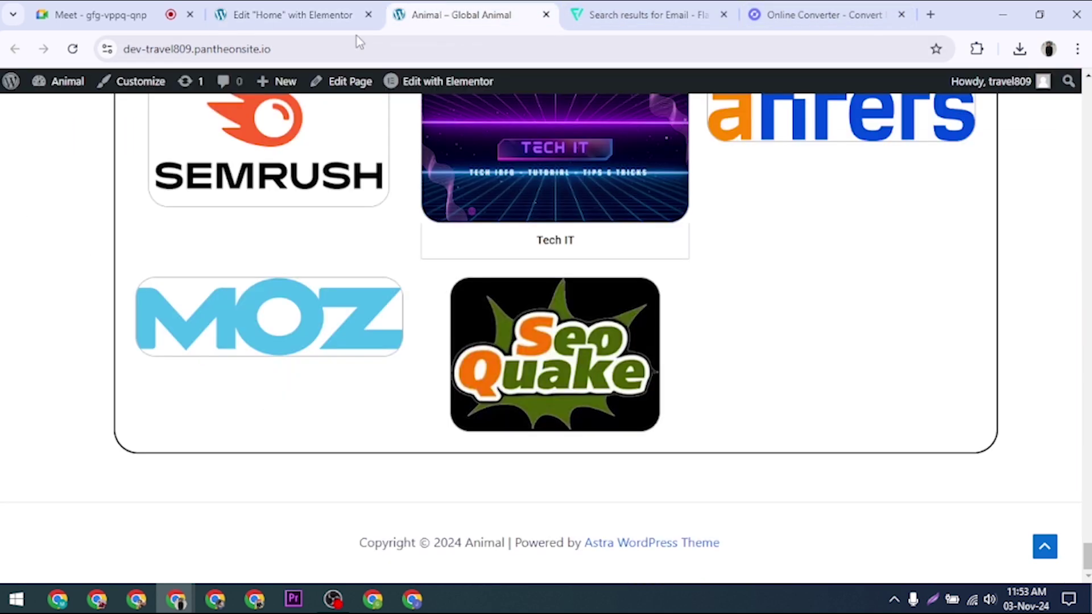
click(74, 50)
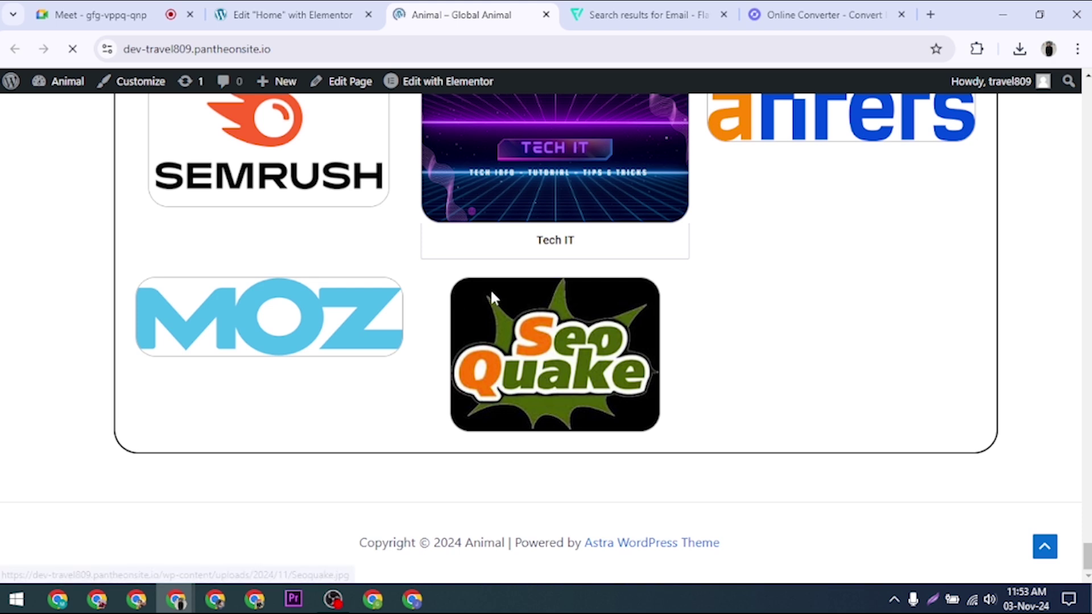
scroll(955, 485, down, 3)
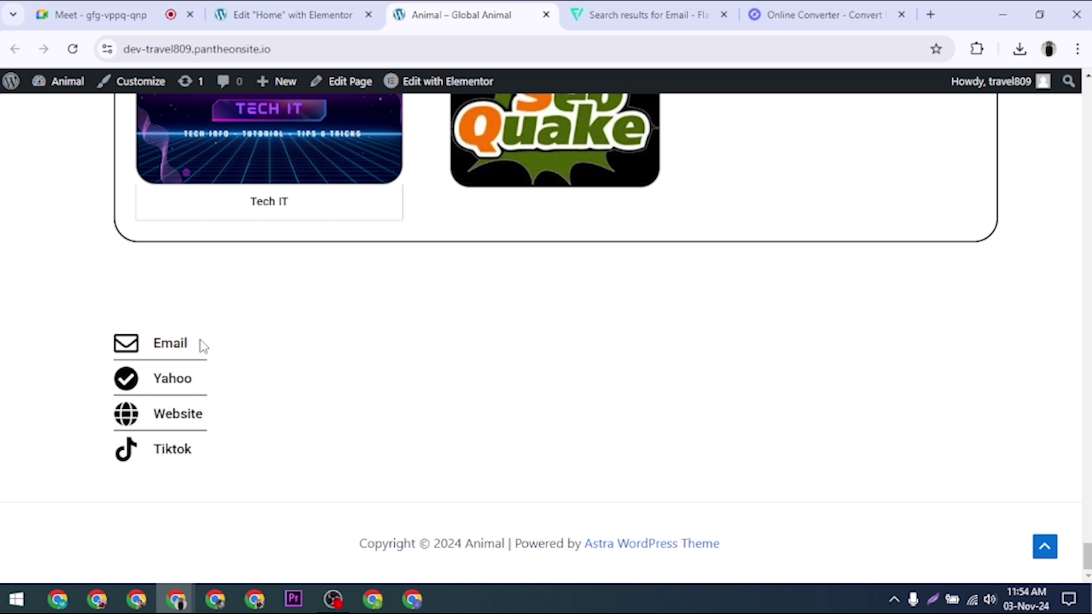
click(289, 15)
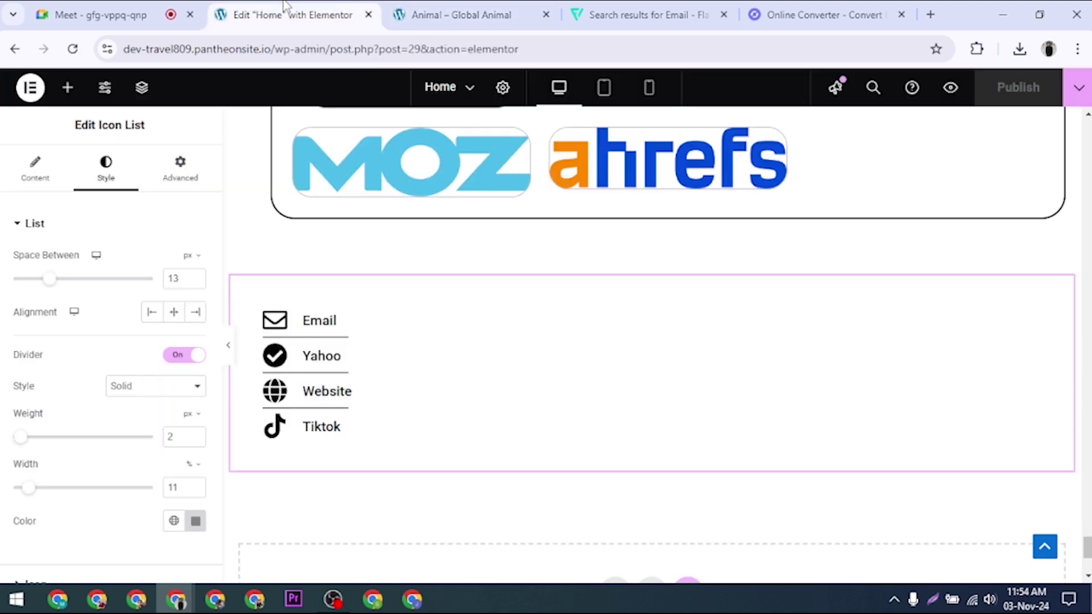